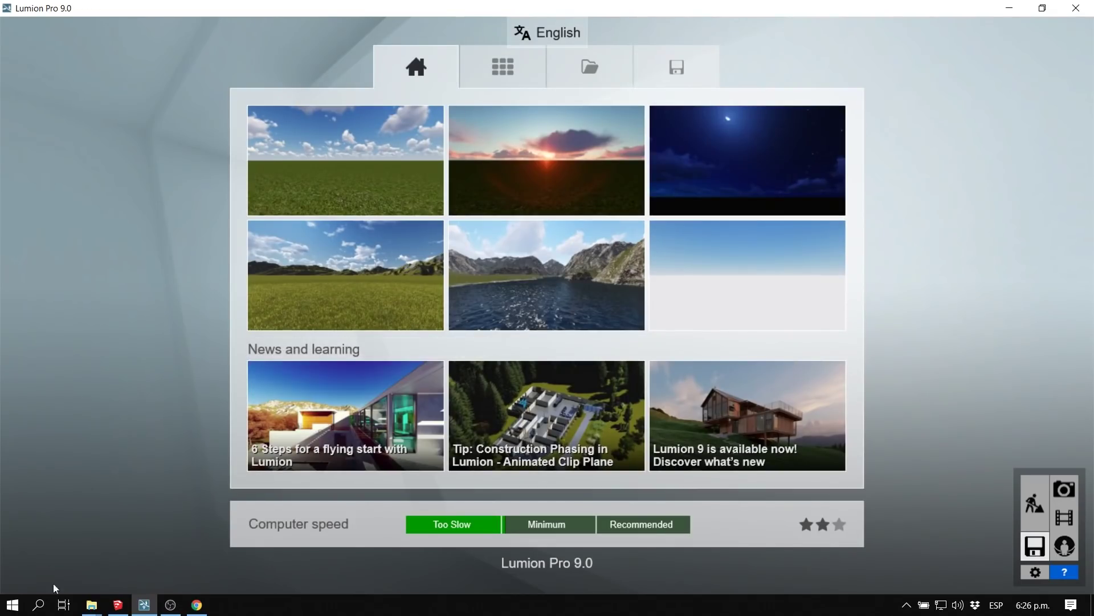
Bring the SketchUp 'lumion video 2' city model forward and orbit it for a better look.
{"action": "left_click", "coordinate": [117, 613]}
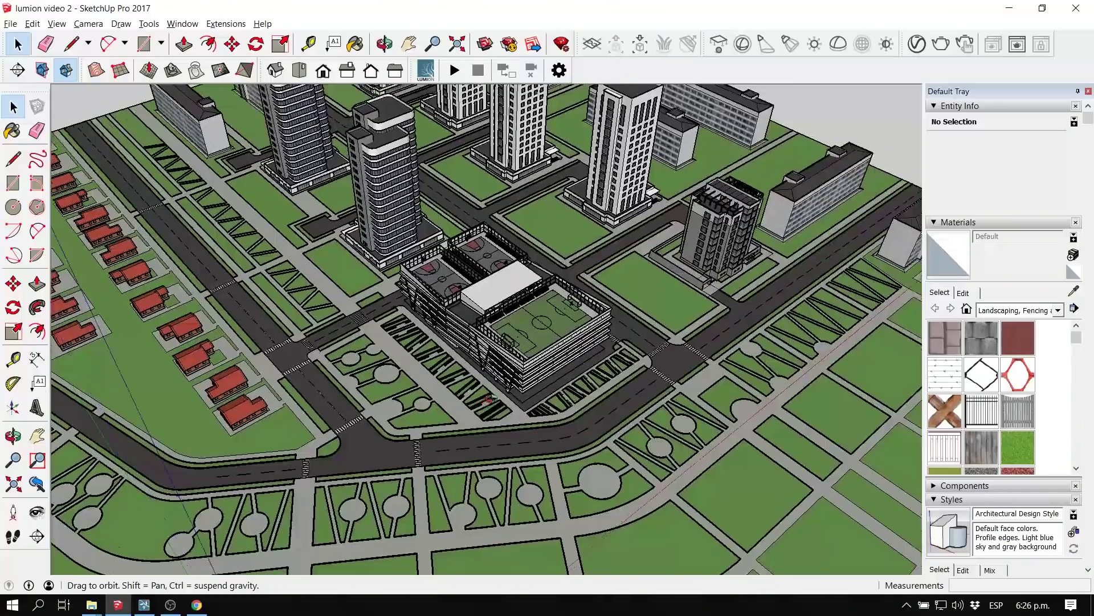
{"action": "middle_click_drag", "start_coordinate": [468, 285], "coordinate": [496, 282]}
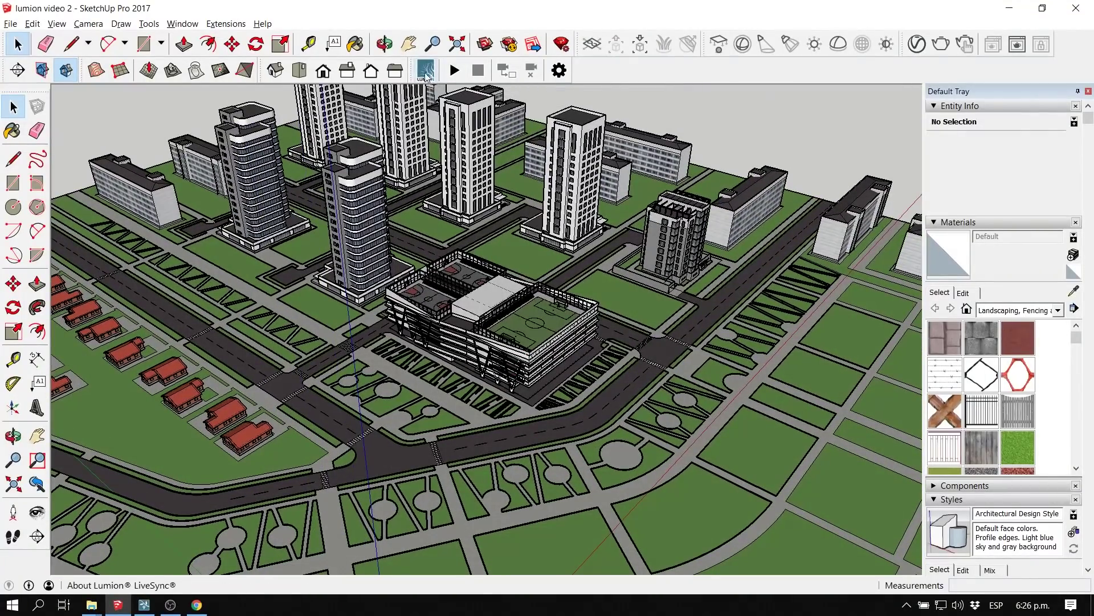
Float the Lumion LiveSync toolbar, zoom toward the stadium, then start a new Plain scene in Lumion.
{"action": "left_click_drag", "start_coordinate": [411, 68], "coordinate": [768, 122]}
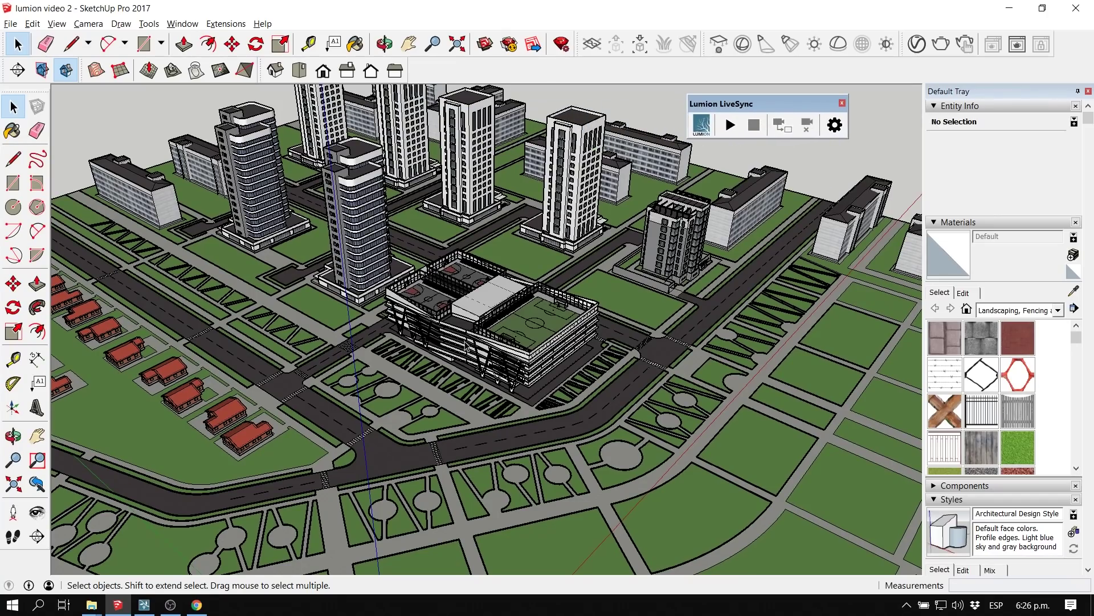
{"action": "scroll", "coordinate": [513, 365], "scroll_direction": "up", "scroll_amount": 5}
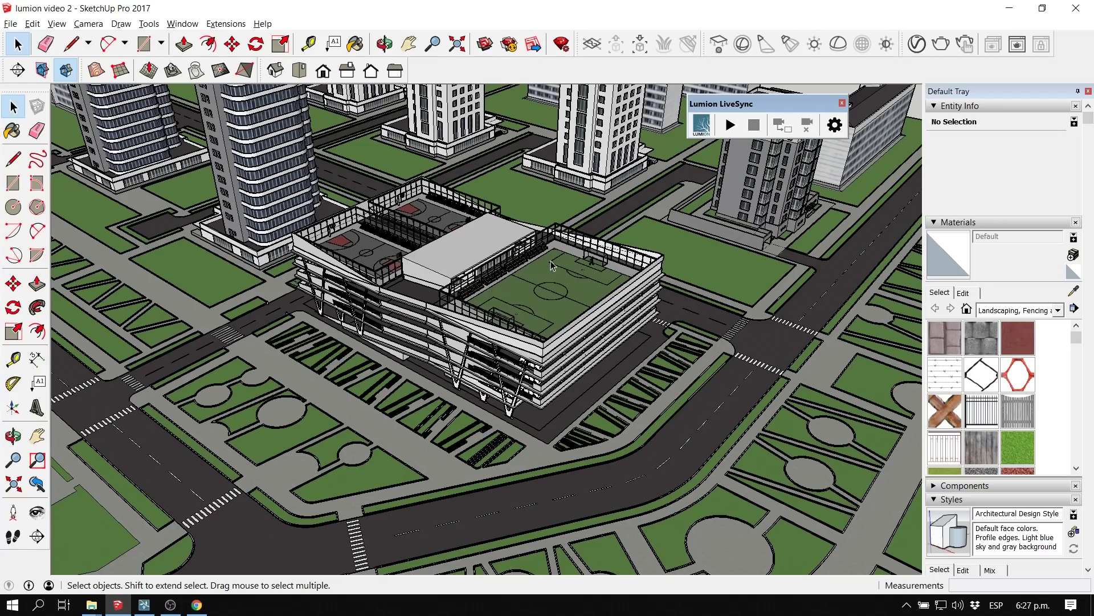
{"action": "left_click", "coordinate": [149, 610]}
{"action": "left_click", "coordinate": [367, 188]}
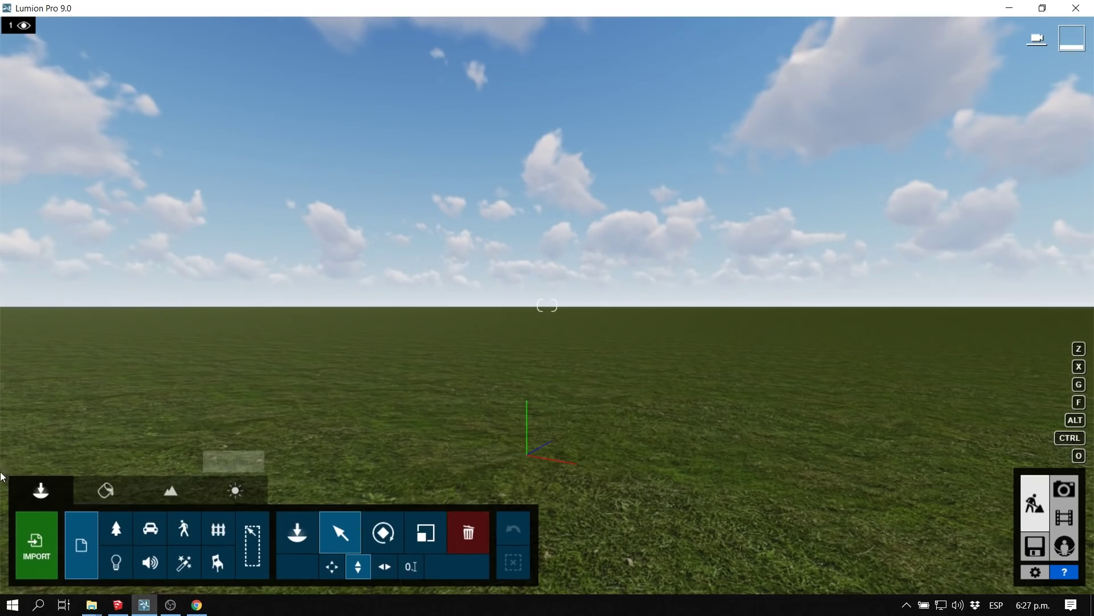
Look through Lumion's material, landscape and weather options, then press LiveSync Play in SketchUp.
{"action": "left_click", "coordinate": [105, 491]}
{"action": "left_click", "coordinate": [171, 492]}
{"action": "left_click", "coordinate": [234, 490]}
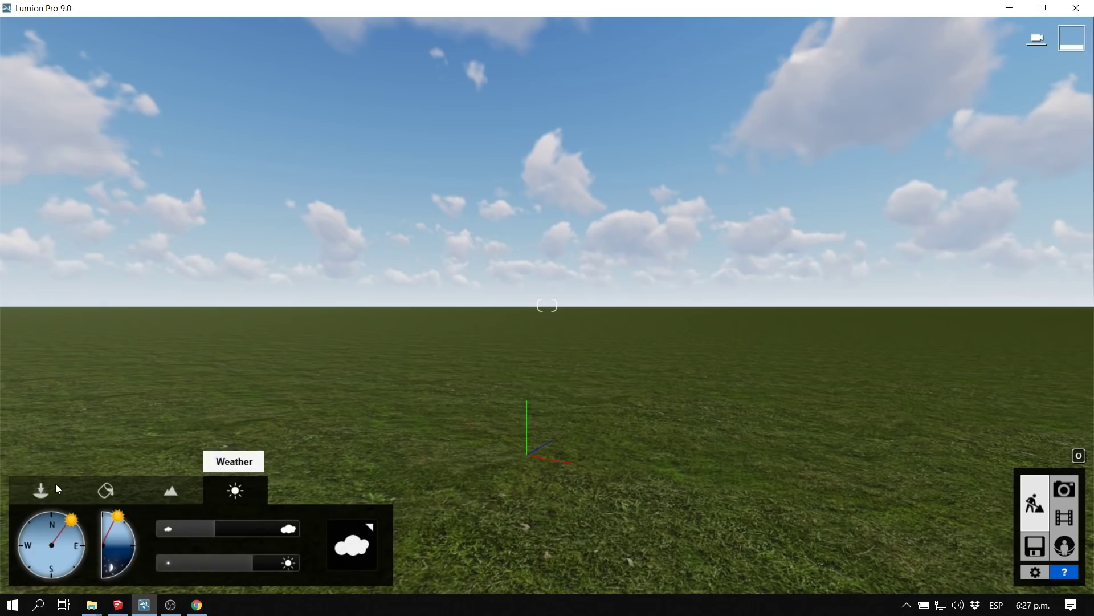
{"action": "left_click", "coordinate": [41, 488]}
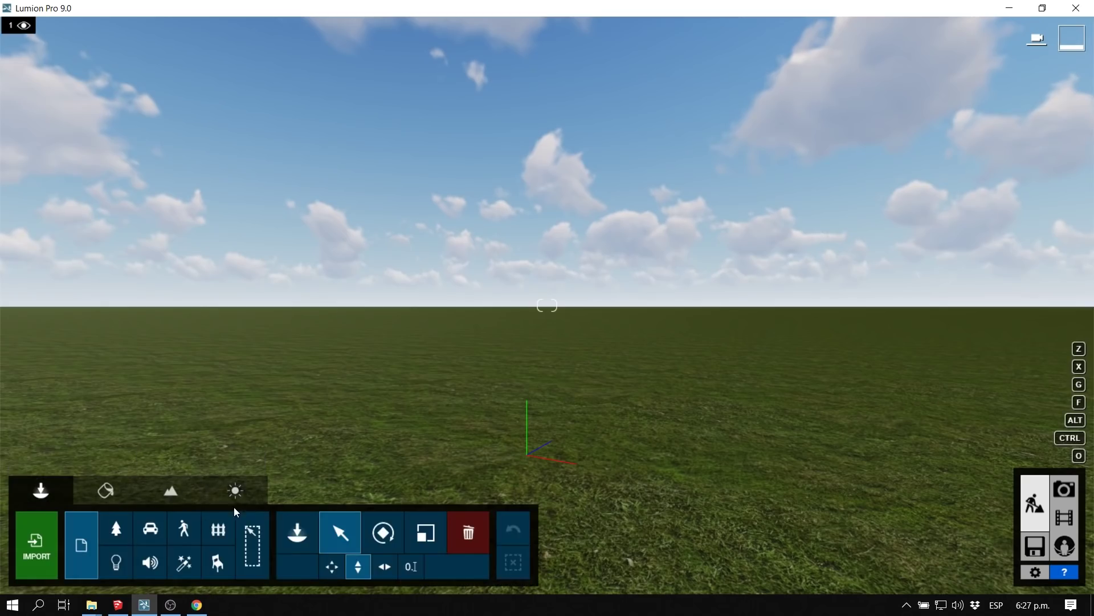
{"action": "left_click", "coordinate": [118, 605]}
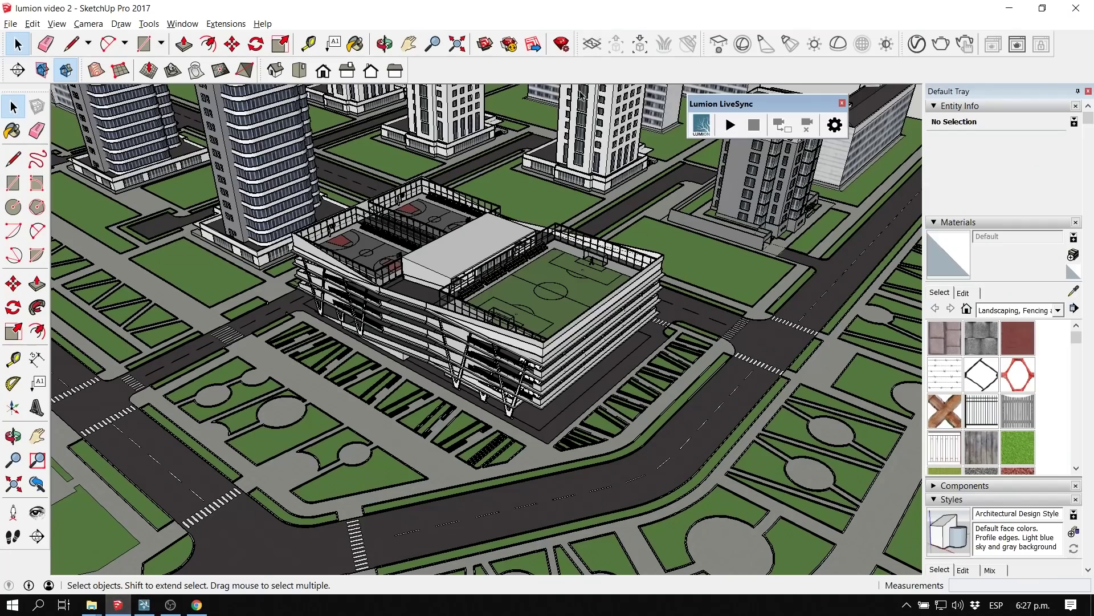
{"action": "left_click", "coordinate": [730, 126]}
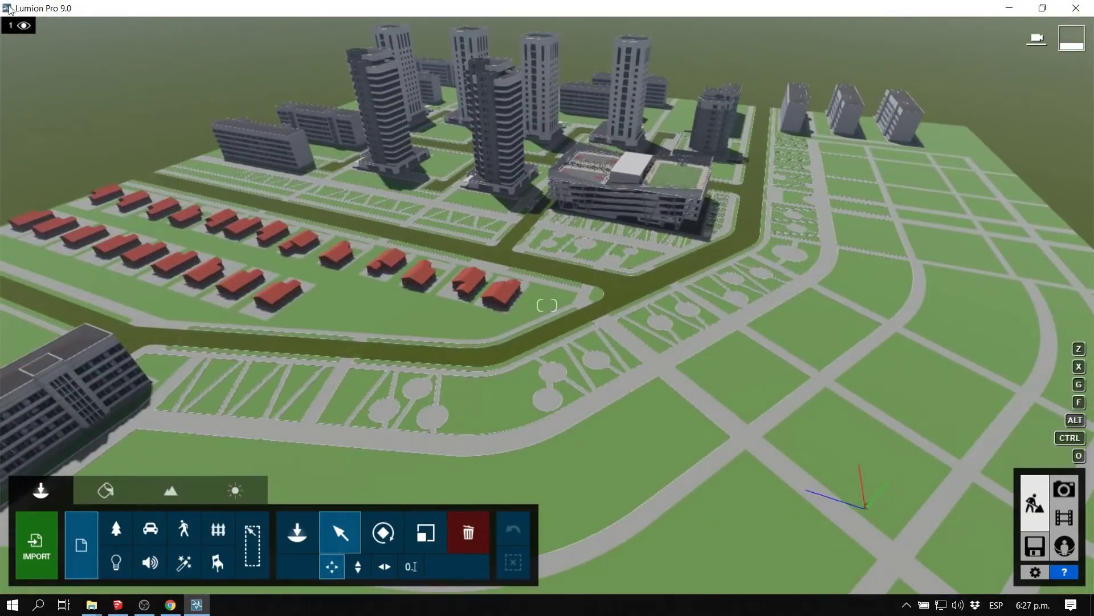
Tile Lumion and SketchUp side by side and orbit the model to confirm Lumion follows.
{"action": "double_click", "coordinate": [37, 12]}
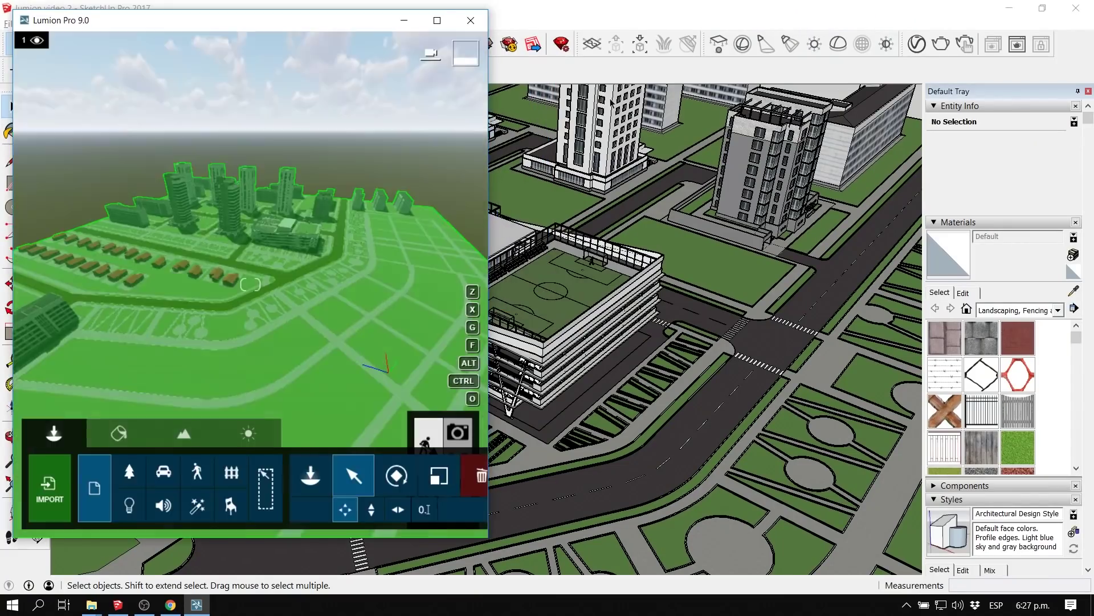
{"action": "left_click", "coordinate": [387, 20]}
{"action": "double_click", "coordinate": [52, 11]}
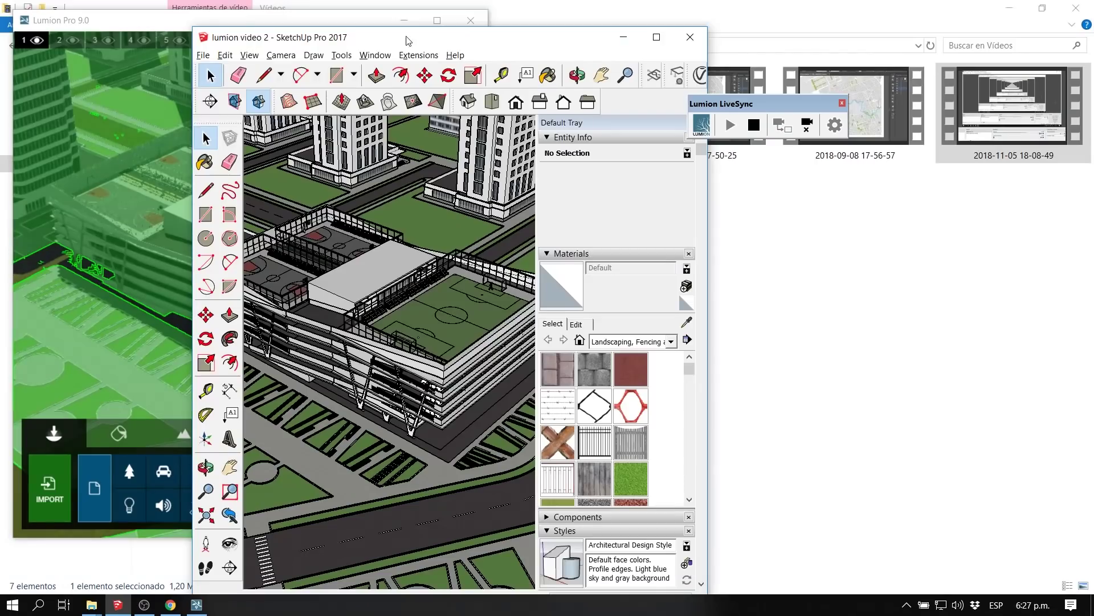
{"action": "left_click_drag", "start_coordinate": [342, 31], "coordinate": [656, 20]}
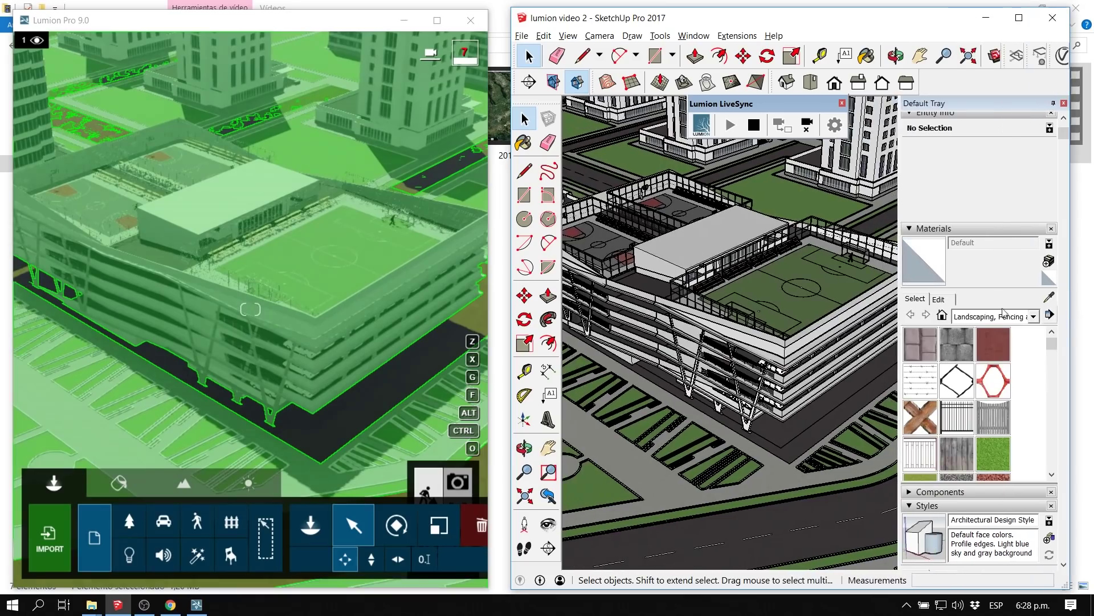
{"action": "middle_click_drag", "start_coordinate": [741, 297], "coordinate": [712, 273]}
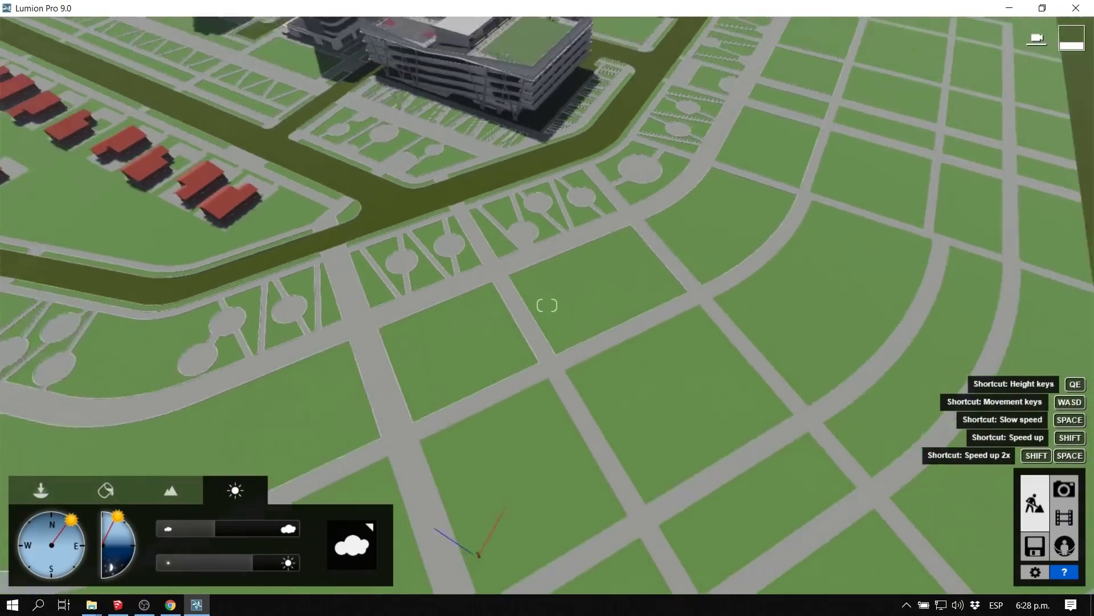
{"action": "scroll", "coordinate": [349, 264], "scroll_direction": "down", "scroll_amount": 5}
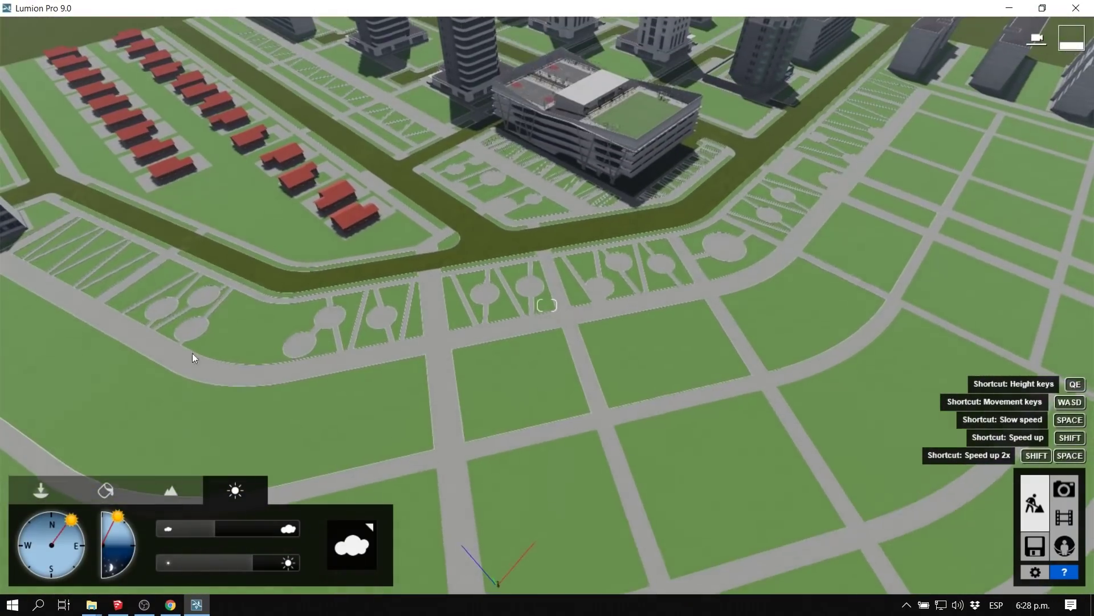
{"action": "left_click", "coordinate": [105, 490]}
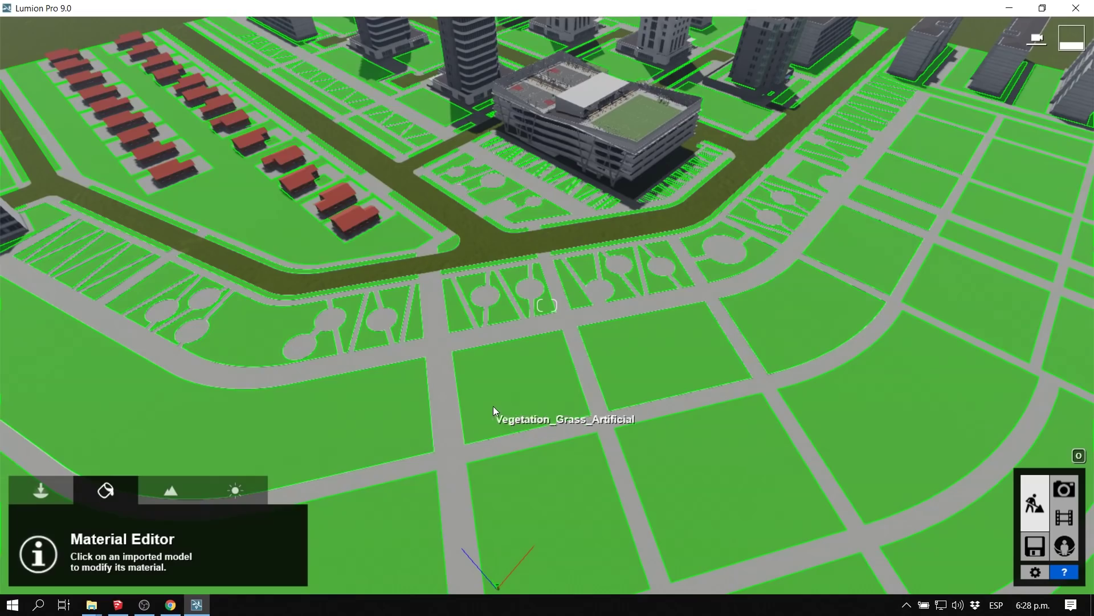
Assign a Landscape material to the city's grass surfaces.
{"action": "left_click", "coordinate": [505, 383]}
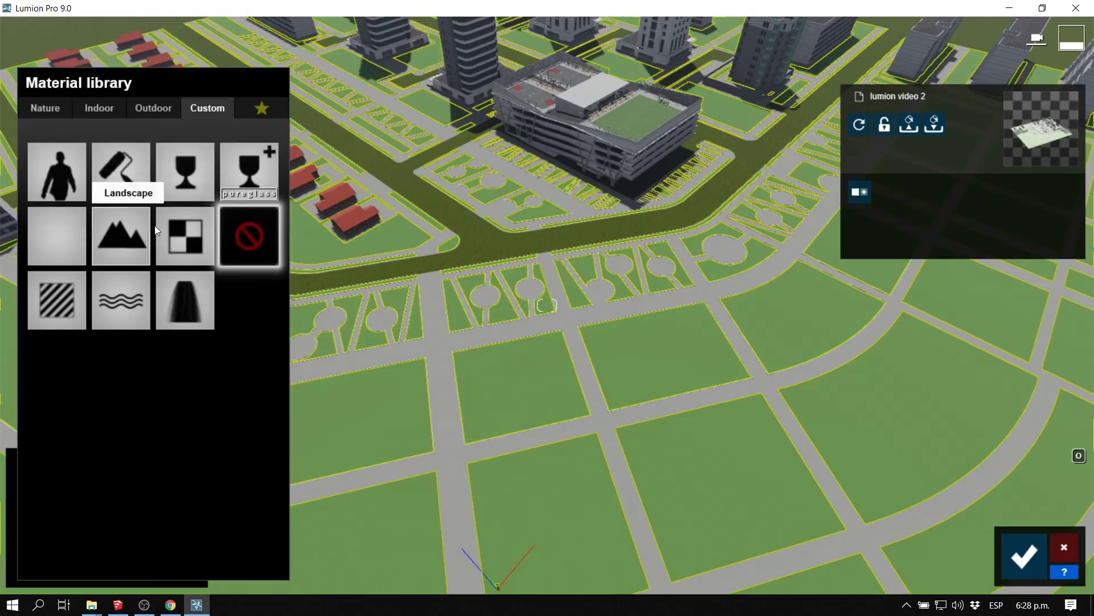
{"action": "left_click", "coordinate": [112, 161]}
{"action": "right_click_drag", "start_coordinate": [637, 547], "coordinate": [638, 511]}
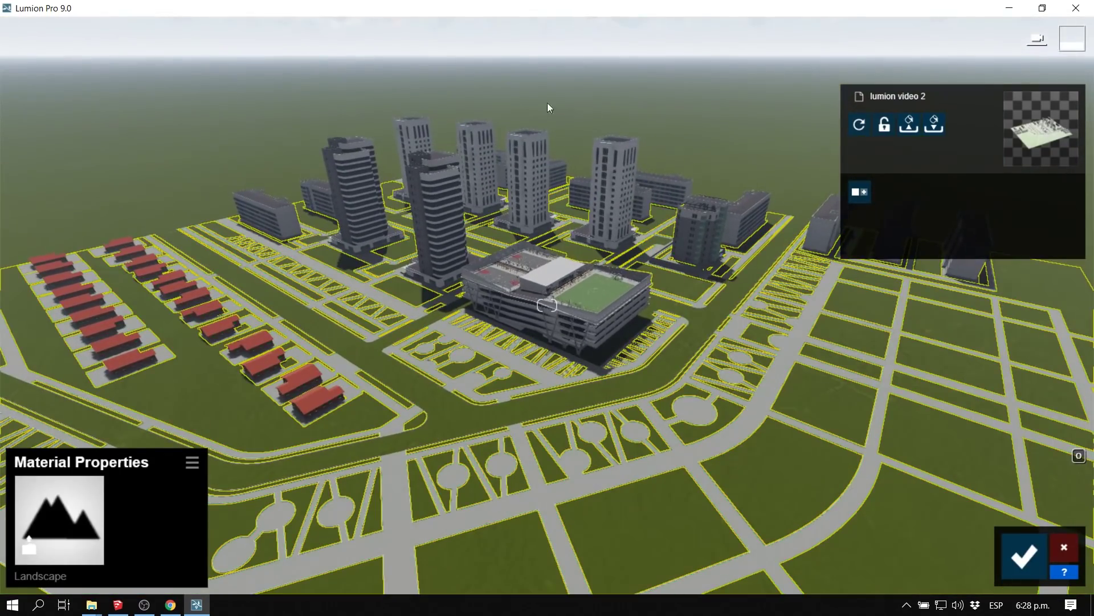
{"action": "right_click_drag", "start_coordinate": [621, 494], "coordinate": [620, 547]}
{"action": "right_click_drag", "start_coordinate": [427, 275], "coordinate": [351, 358]}
Make the red roofs a Standard grey material with zero Gloss and Reflectivity, then save.
{"action": "left_click", "coordinate": [351, 357]}
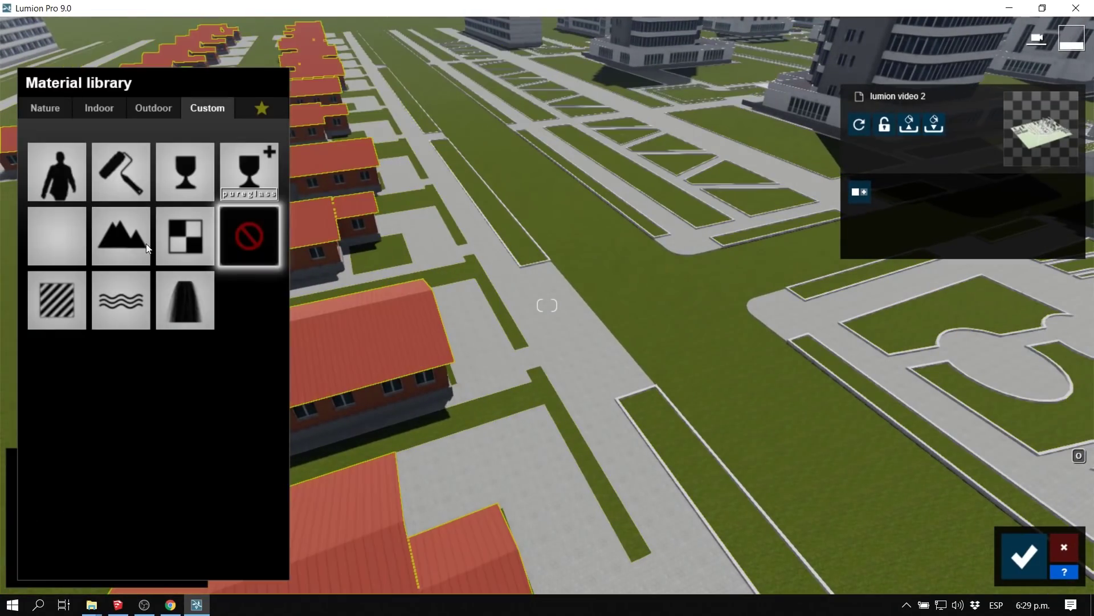
{"action": "left_click", "coordinate": [63, 315]}
{"action": "left_click_drag", "start_coordinate": [51, 331], "coordinate": [134, 336]}
{"action": "left_click_drag", "start_coordinate": [318, 322], "coordinate": [324, 350]}
{"action": "left_click_drag", "start_coordinate": [107, 352], "coordinate": [15, 366]}
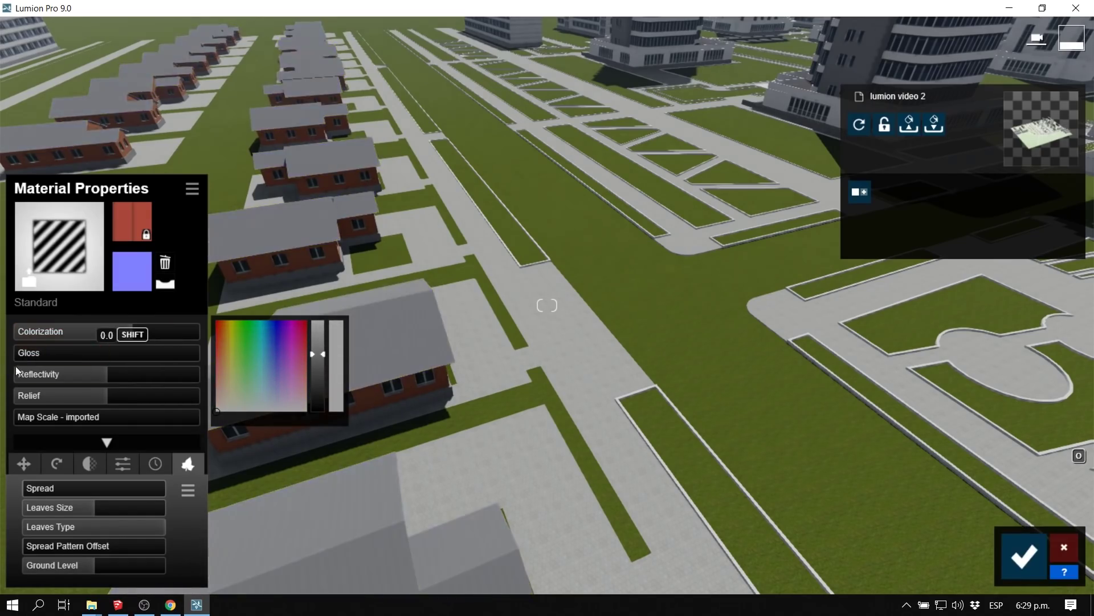
{"action": "left_click_drag", "start_coordinate": [107, 374], "coordinate": [17, 374]}
{"action": "right_click_drag", "start_coordinate": [570, 353], "coordinate": [615, 342]}
{"action": "scroll", "coordinate": [614, 342], "scroll_direction": "down", "scroll_amount": 10}
{"action": "scroll", "coordinate": [513, 296], "scroll_direction": "up", "scroll_amount": 3}
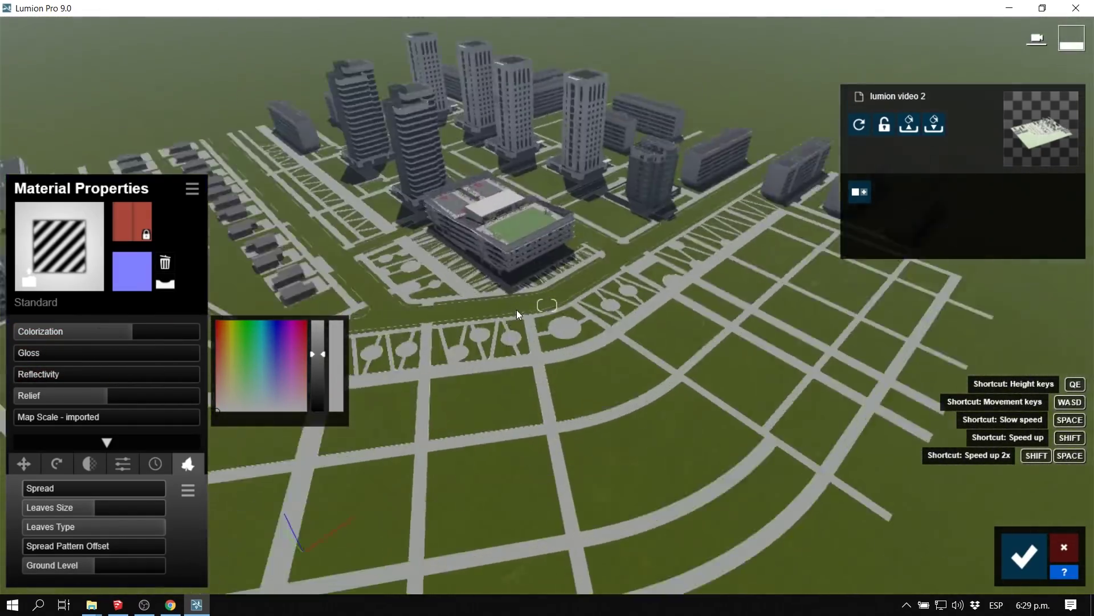
{"action": "scroll", "coordinate": [471, 270], "scroll_direction": "up", "scroll_amount": 5}
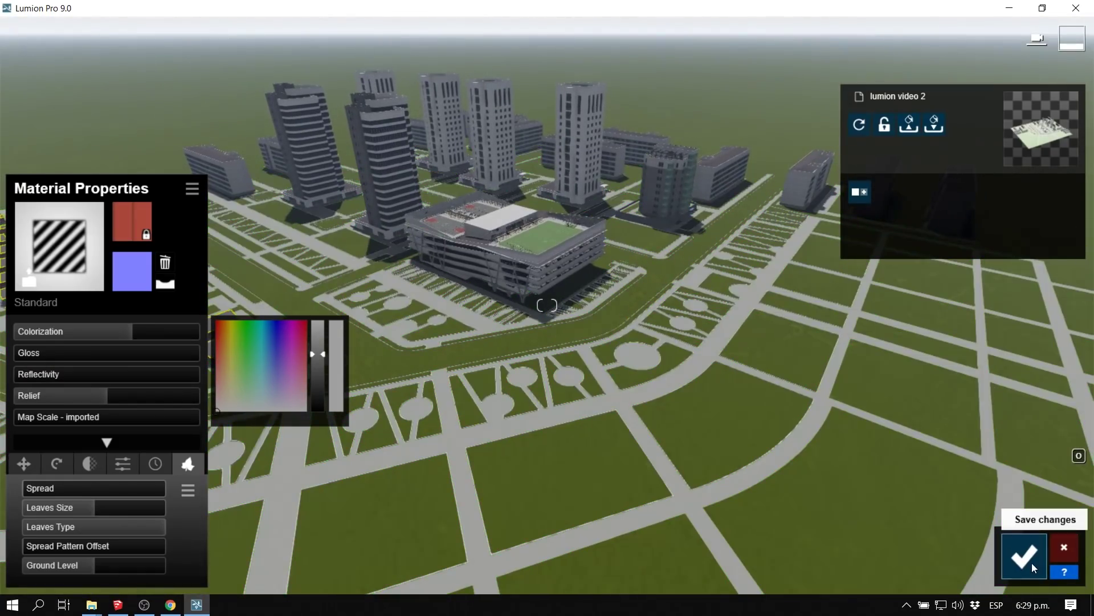
{"action": "left_click", "coordinate": [1024, 555]}
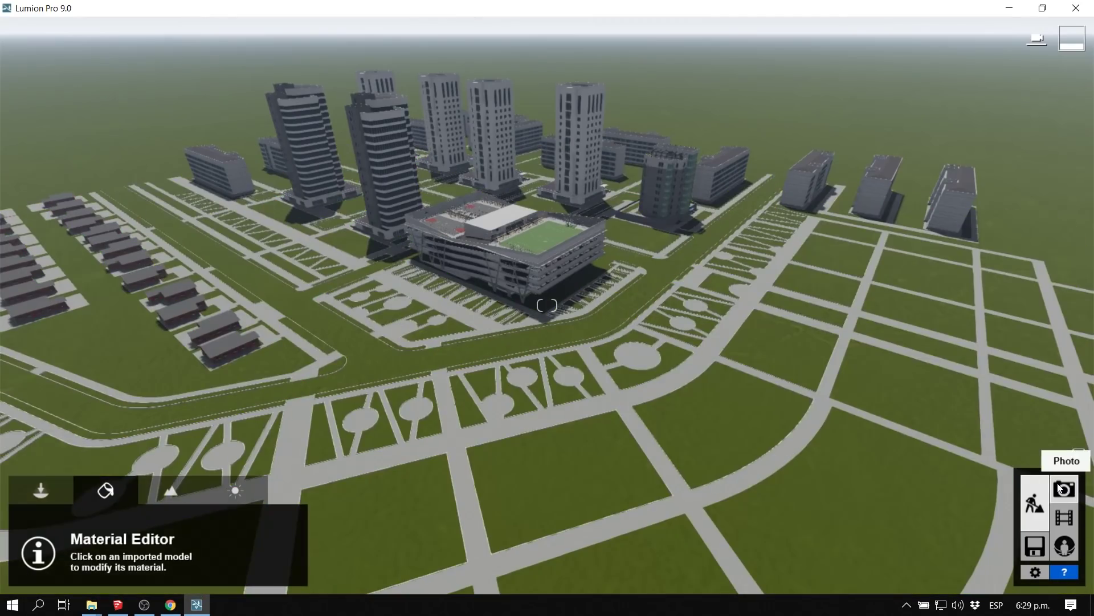
In Photo mode, frame the aerial city view with the green-roofed sports building and store it as Photo 1.
{"action": "left_click", "coordinate": [1064, 489]}
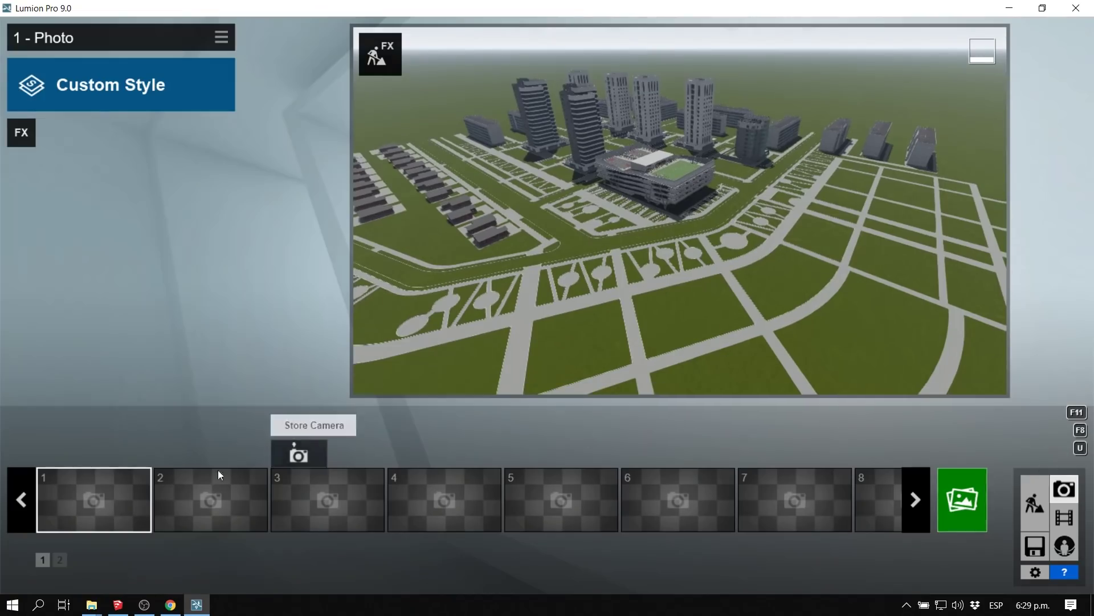
{"action": "scroll", "coordinate": [615, 222], "scroll_direction": "up", "scroll_amount": 5}
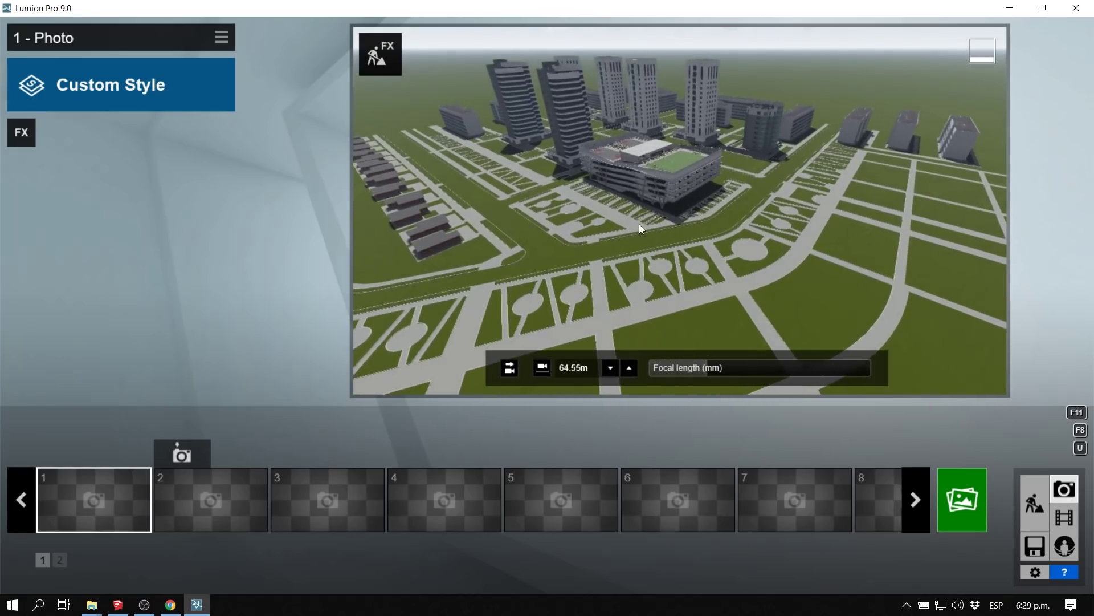
{"action": "scroll", "coordinate": [668, 229], "scroll_direction": "up", "scroll_amount": 5}
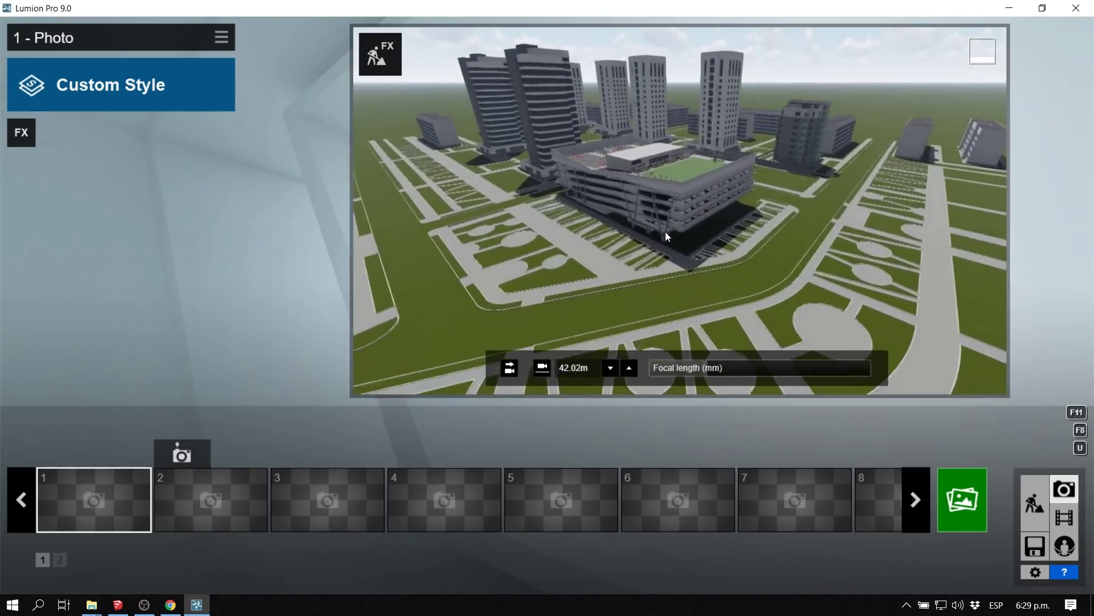
{"action": "scroll", "coordinate": [665, 258], "scroll_direction": "up", "scroll_amount": 5}
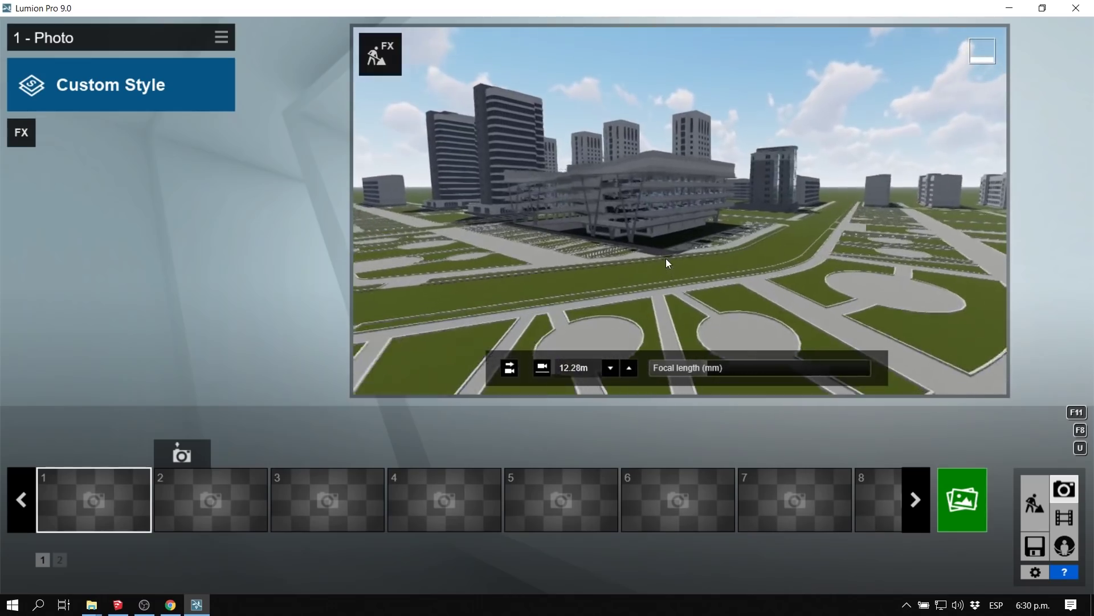
{"action": "scroll", "coordinate": [679, 210], "scroll_direction": "down", "scroll_amount": 10}
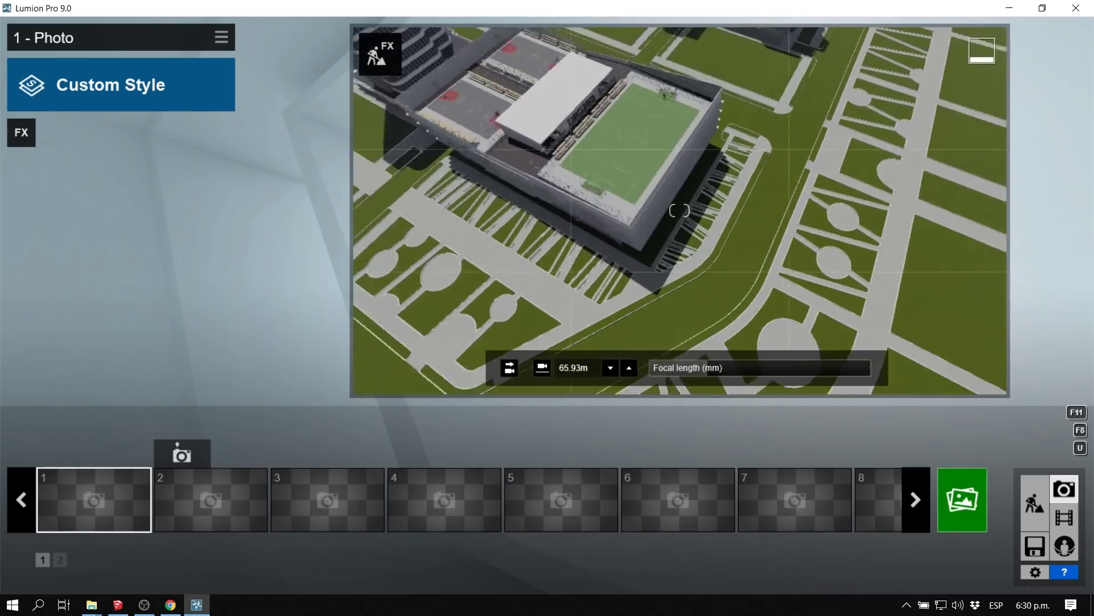
{"action": "scroll", "coordinate": [679, 210], "scroll_direction": "up", "scroll_amount": 8}
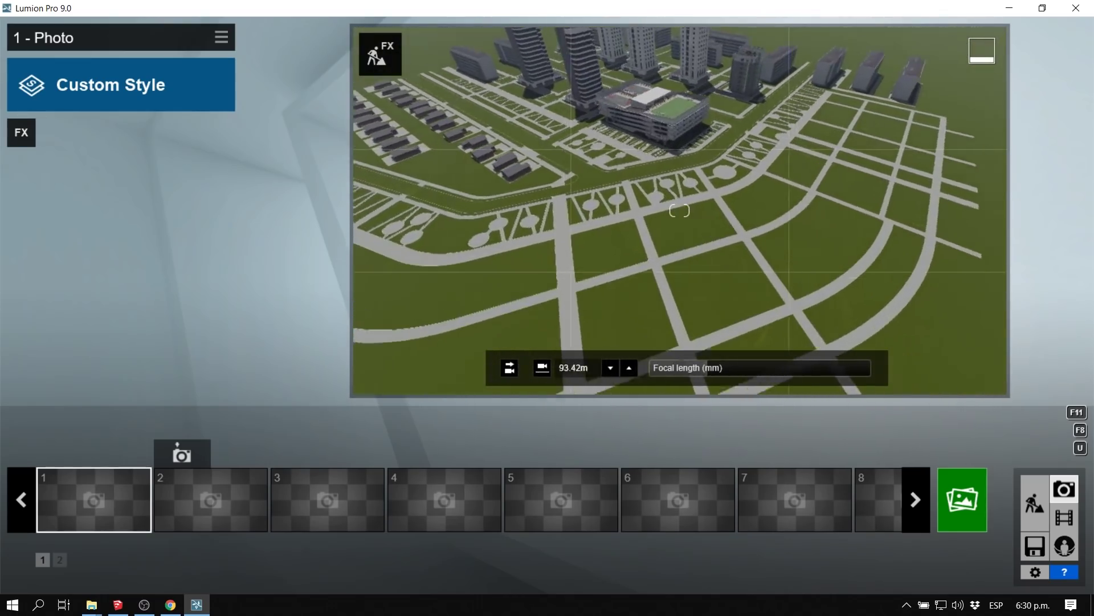
{"action": "scroll", "coordinate": [679, 211], "scroll_direction": "down", "scroll_amount": 4}
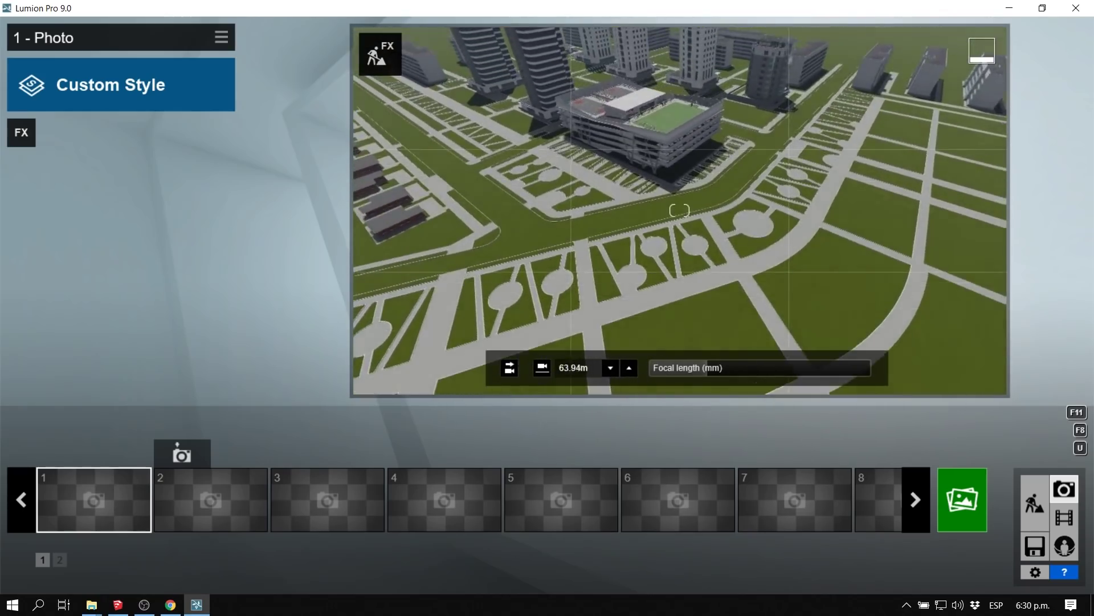
{"action": "scroll", "coordinate": [679, 211], "scroll_direction": "down", "scroll_amount": 3}
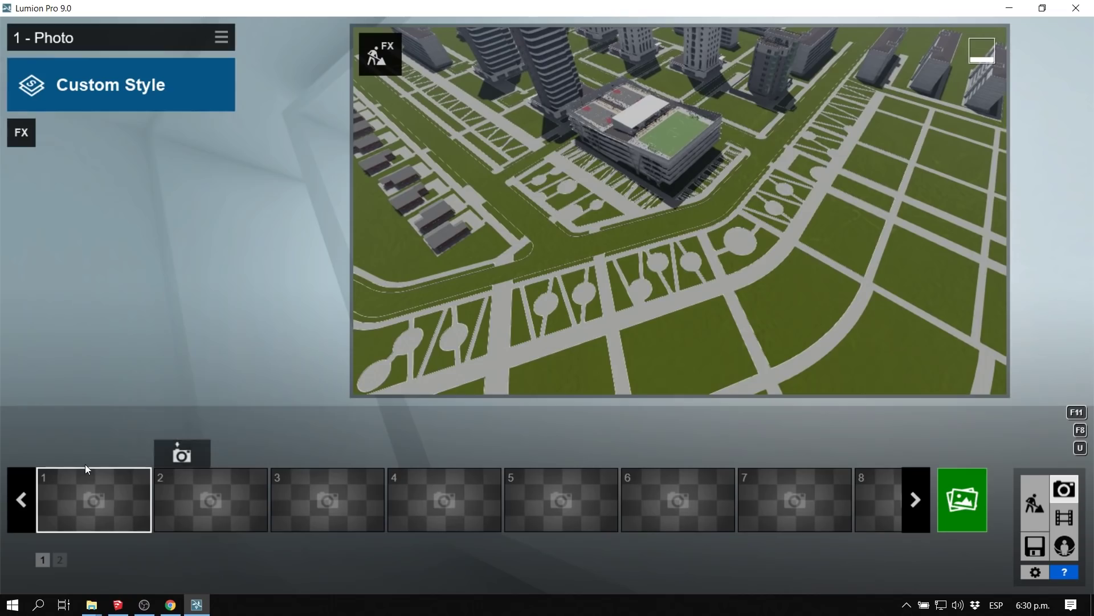
{"action": "left_click", "coordinate": [73, 455]}
{"action": "key", "text": "w"}
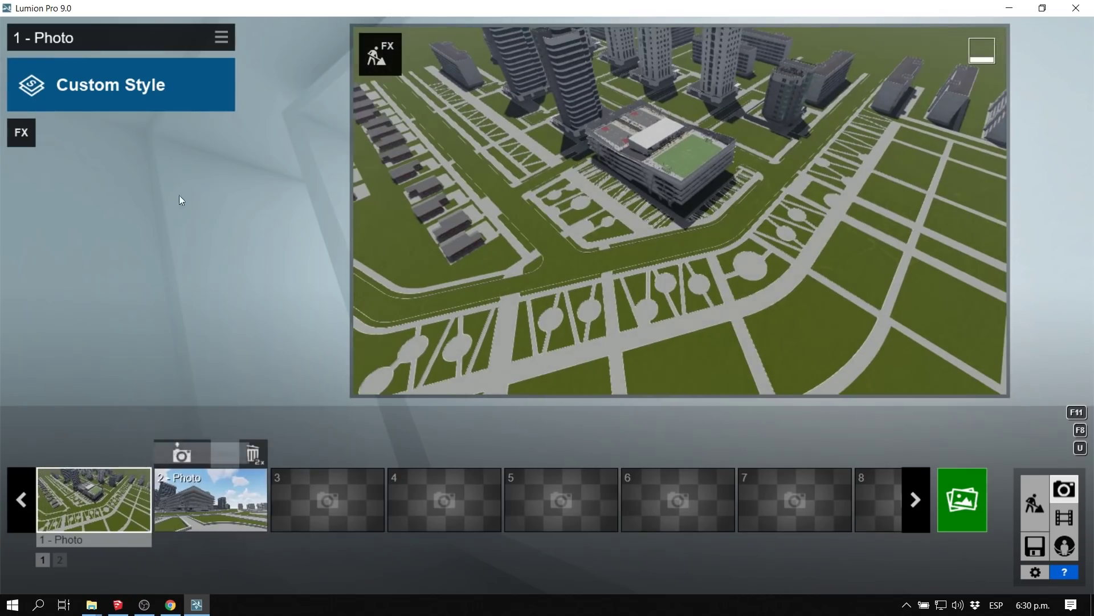
Try the Overcast and Dawn styles, keep Realistic for Photo 1, and return to Build mode.
{"action": "left_click", "coordinate": [142, 92]}
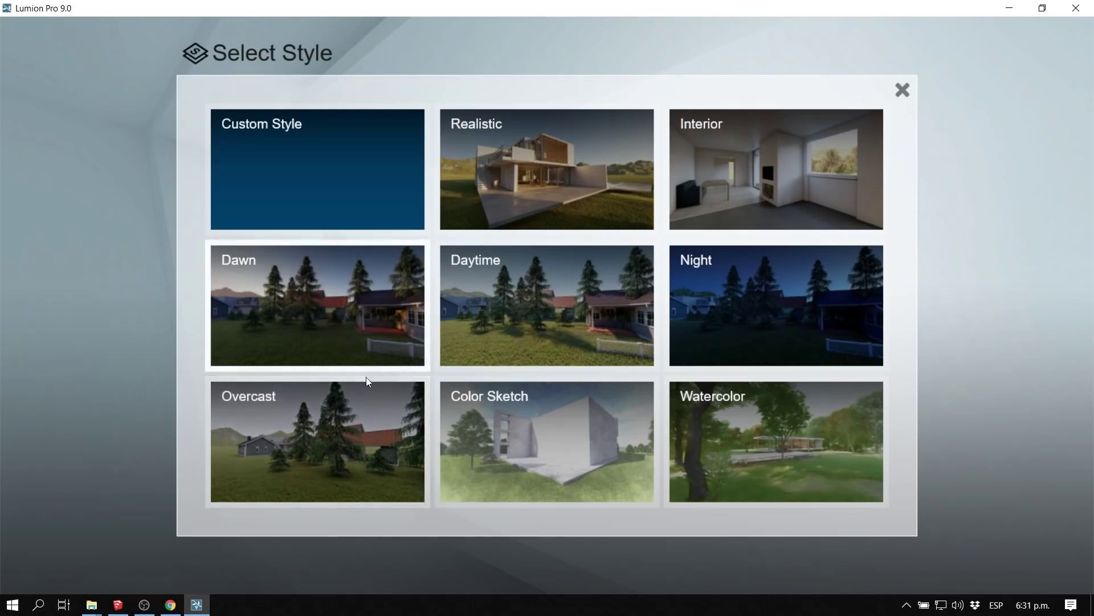
{"action": "left_click", "coordinate": [332, 416]}
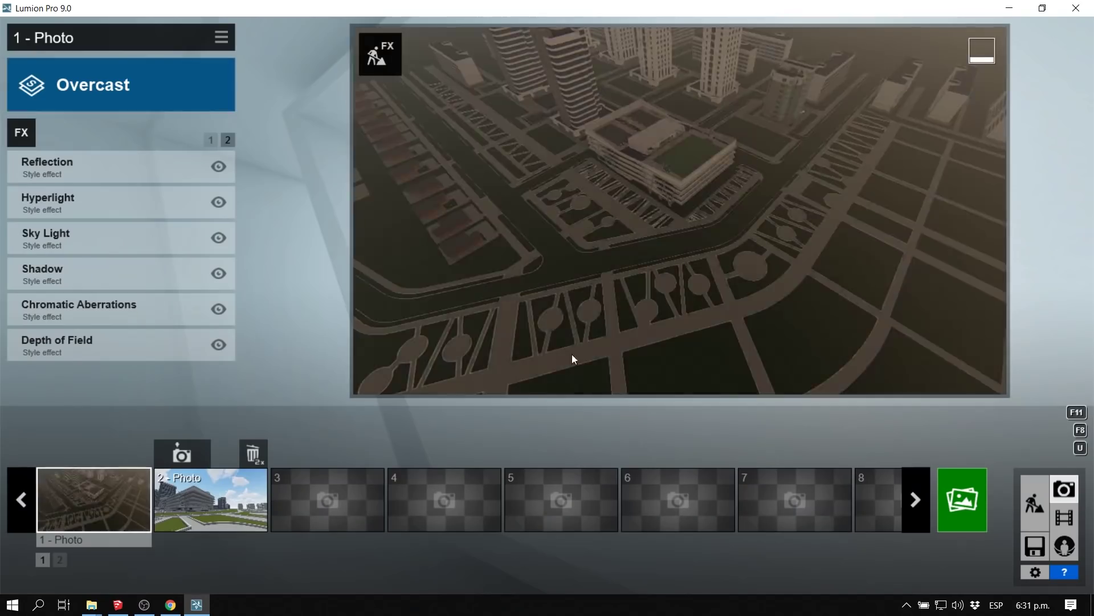
{"action": "left_click", "coordinate": [96, 91]}
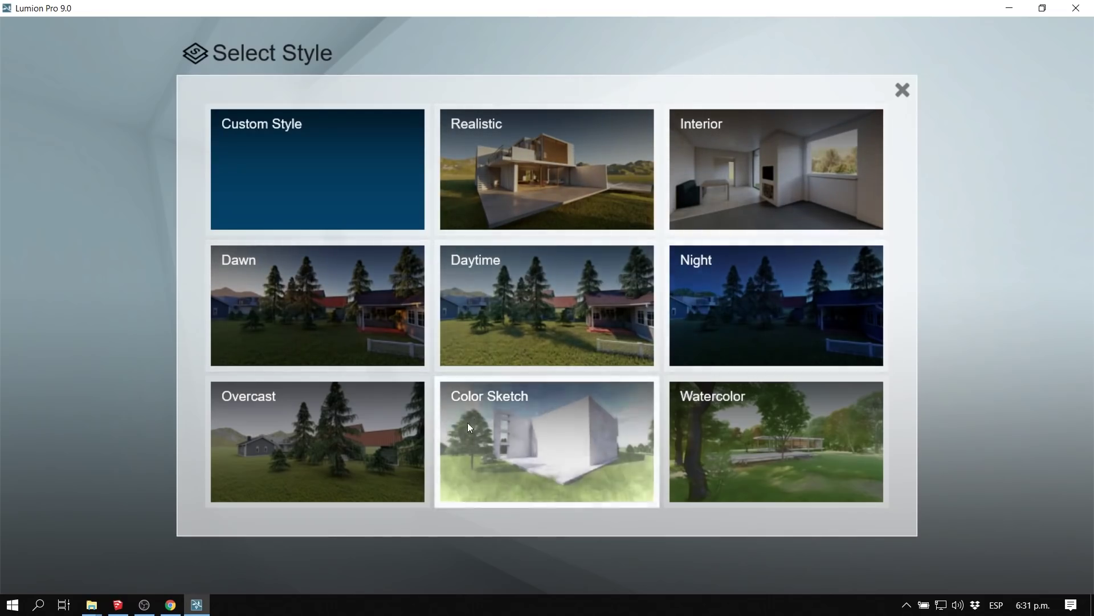
{"action": "left_click", "coordinate": [350, 285]}
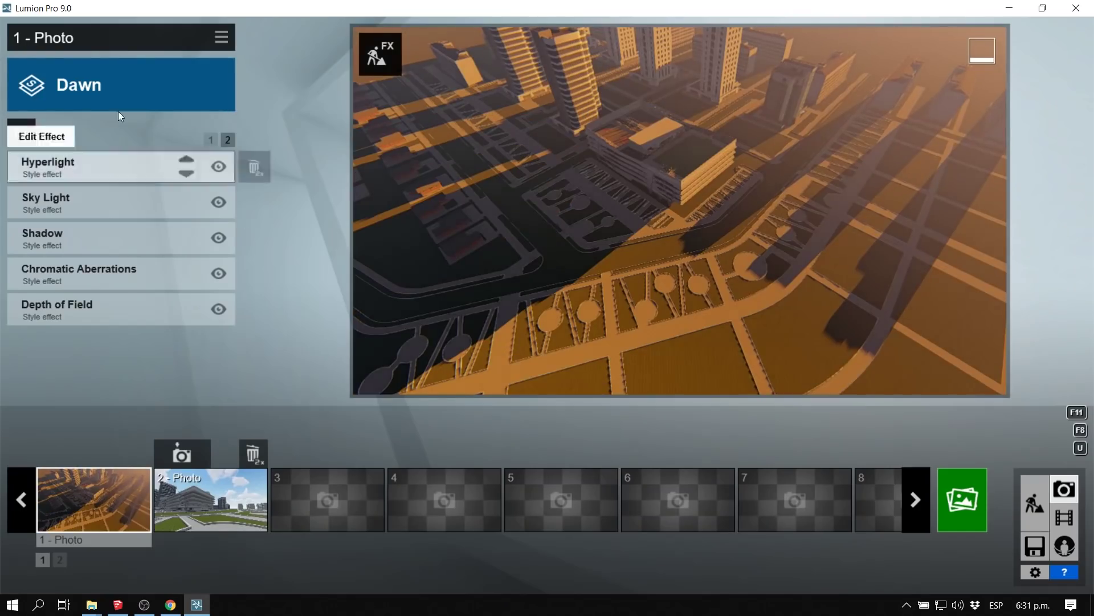
{"action": "left_click", "coordinate": [100, 77]}
{"action": "left_click", "coordinate": [486, 180]}
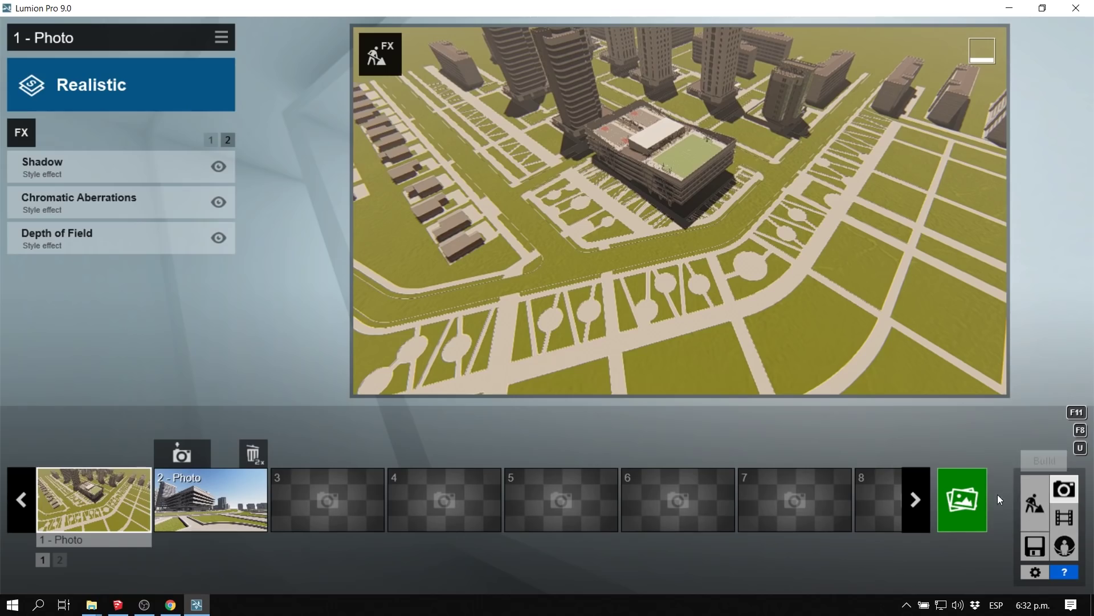
{"action": "left_click", "coordinate": [1035, 495]}
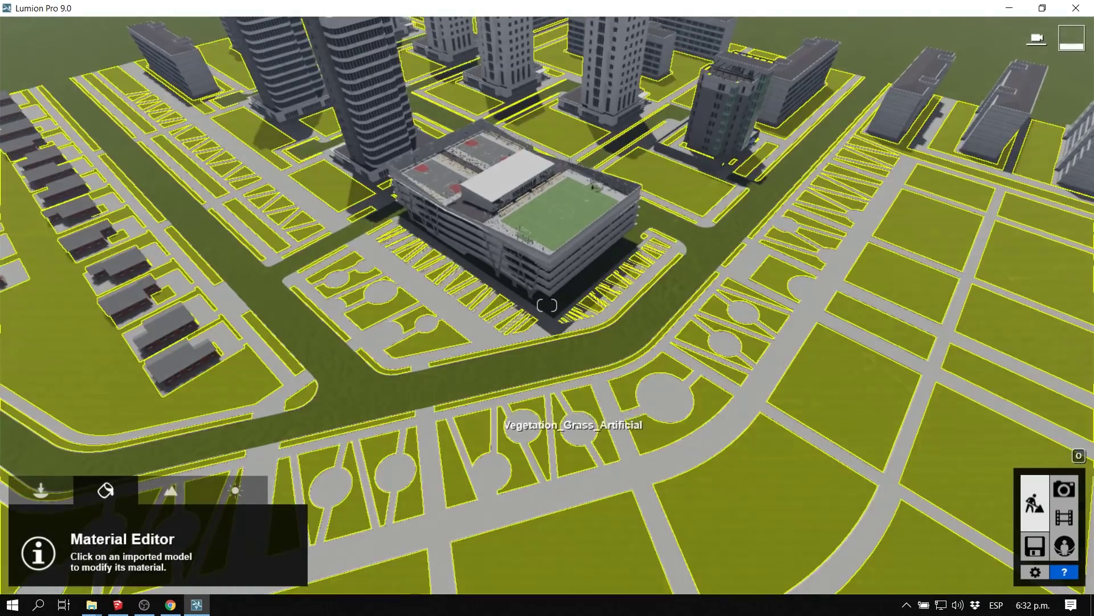
Orbit to show more houses and open the Nature Library of objects.
{"action": "right_click_drag", "start_coordinate": [547, 422], "coordinate": [488, 420]}
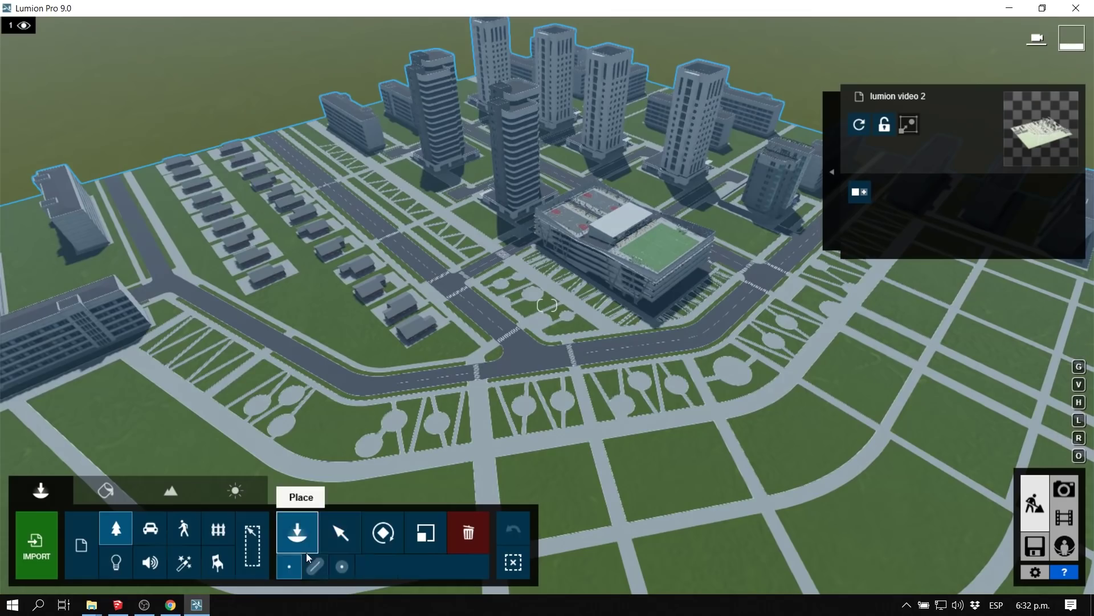
{"action": "left_click", "coordinate": [253, 545]}
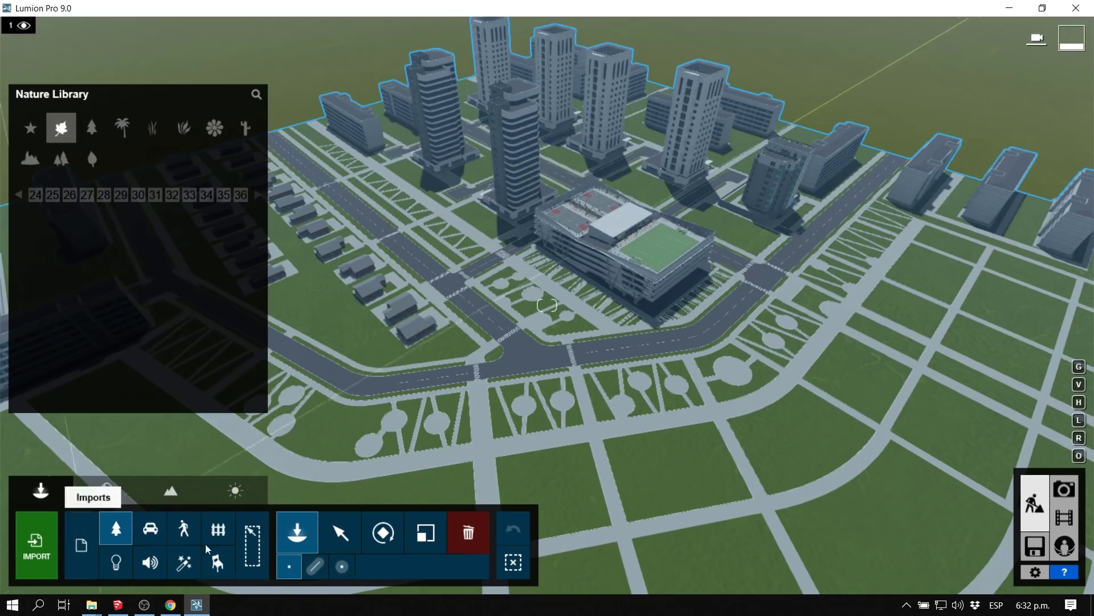
Navigate the view down to the open grass field below the apartment blocks.
{"action": "middle_click_drag", "start_coordinate": [396, 333], "coordinate": [497, 264]}
{"action": "scroll", "coordinate": [467, 256], "scroll_direction": "up", "scroll_amount": 5}
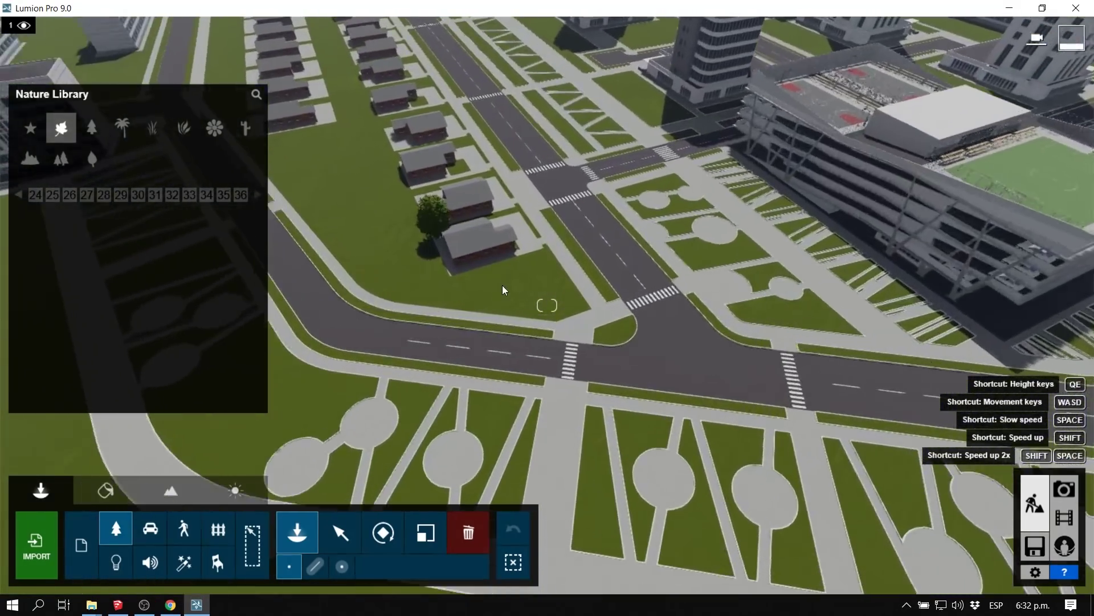
{"action": "scroll", "coordinate": [469, 341], "scroll_direction": "down", "scroll_amount": 5}
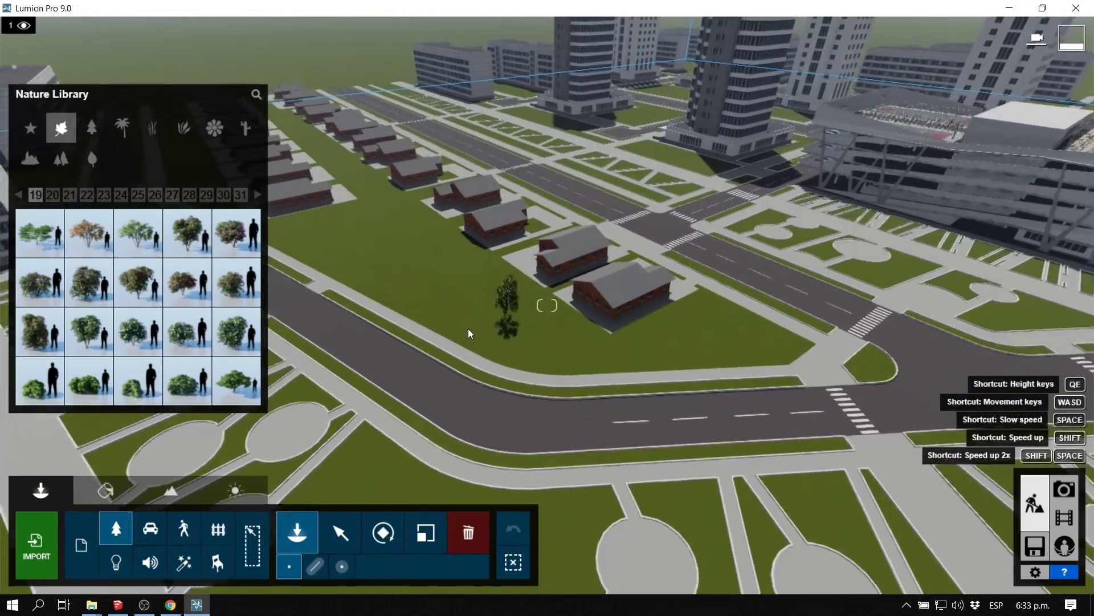
{"action": "scroll", "coordinate": [504, 234], "scroll_direction": "down", "scroll_amount": 5}
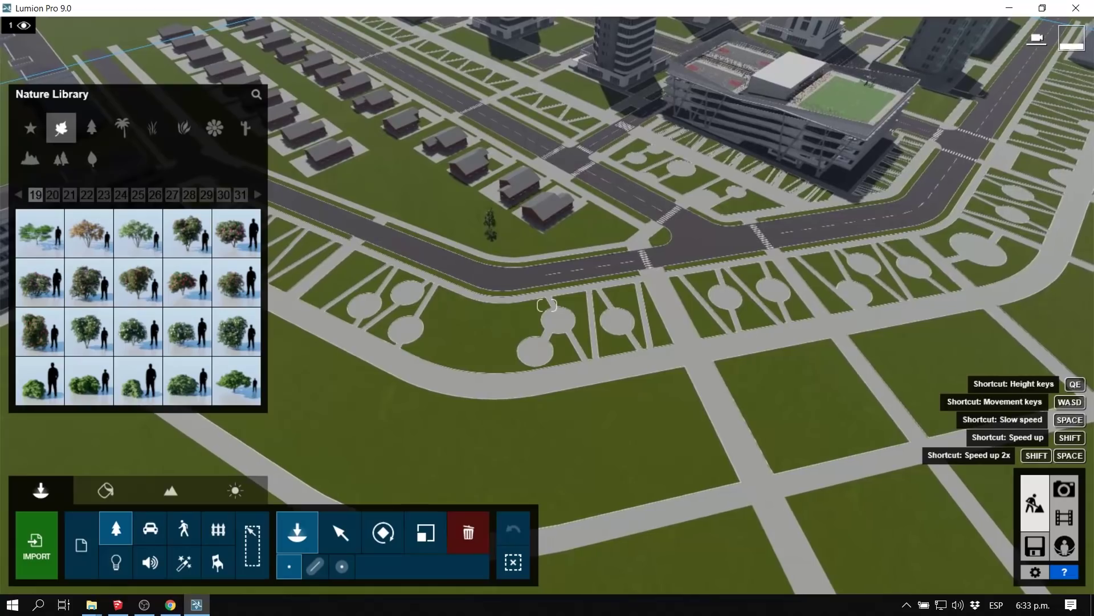
{"action": "right_click_drag", "start_coordinate": [507, 217], "coordinate": [509, 262]}
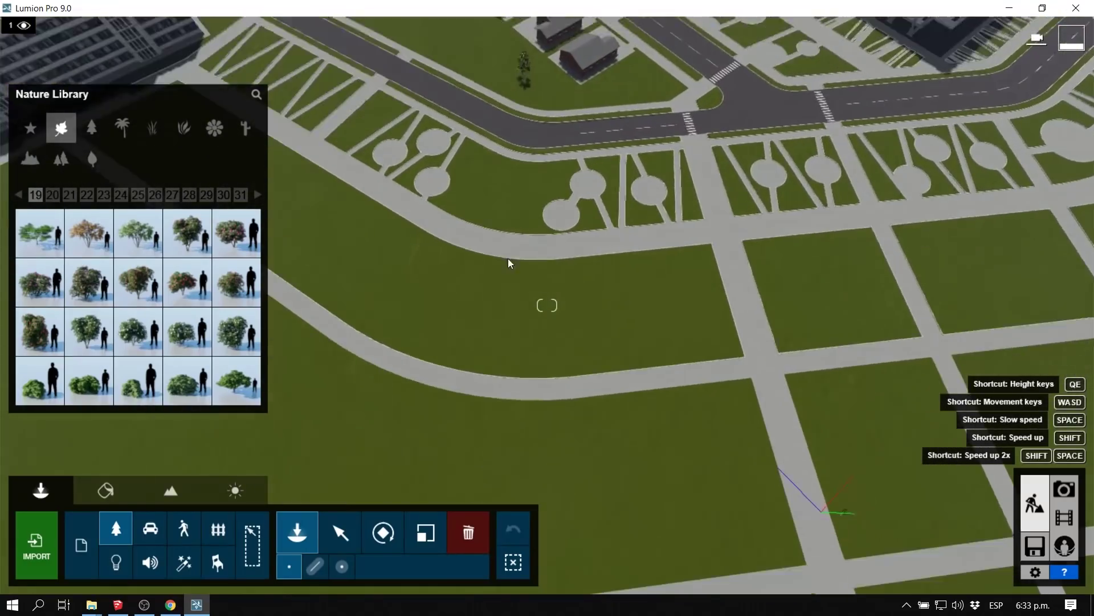
{"action": "scroll", "coordinate": [547, 305], "scroll_direction": "down", "scroll_amount": 5}
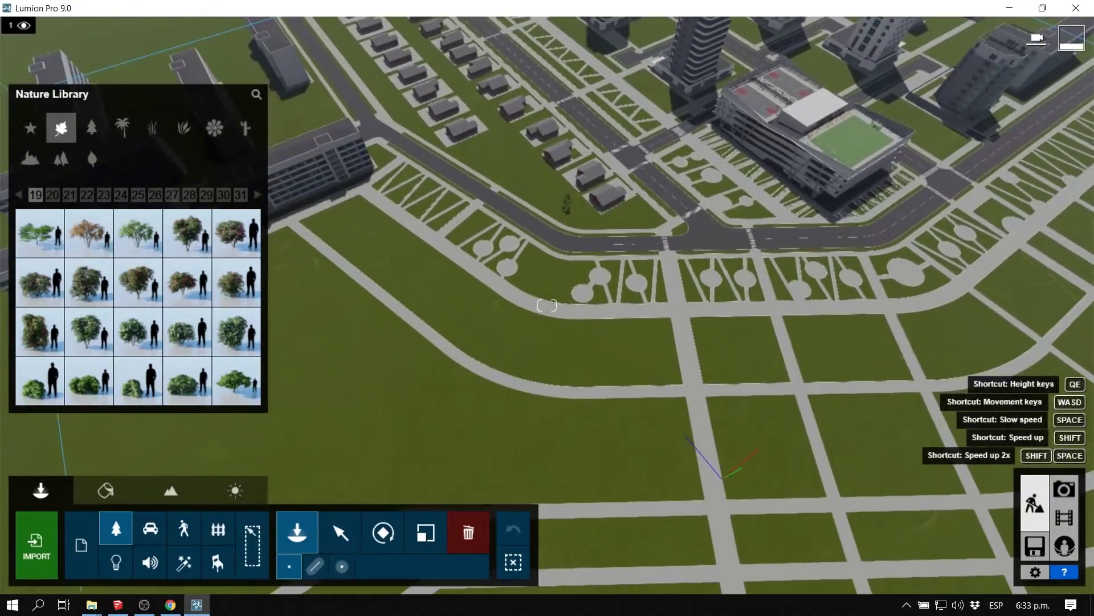
{"action": "right_click_drag", "start_coordinate": [444, 307], "coordinate": [445, 334]}
{"action": "scroll", "coordinate": [496, 319], "scroll_direction": "up", "scroll_amount": 5}
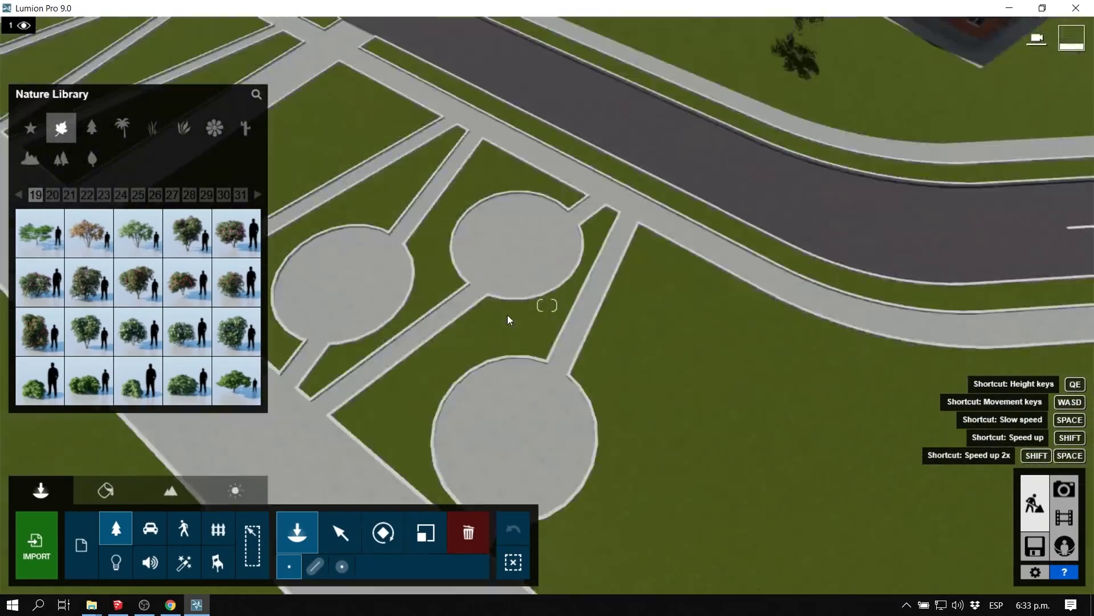
{"action": "scroll", "coordinate": [500, 342], "scroll_direction": "down", "scroll_amount": 8}
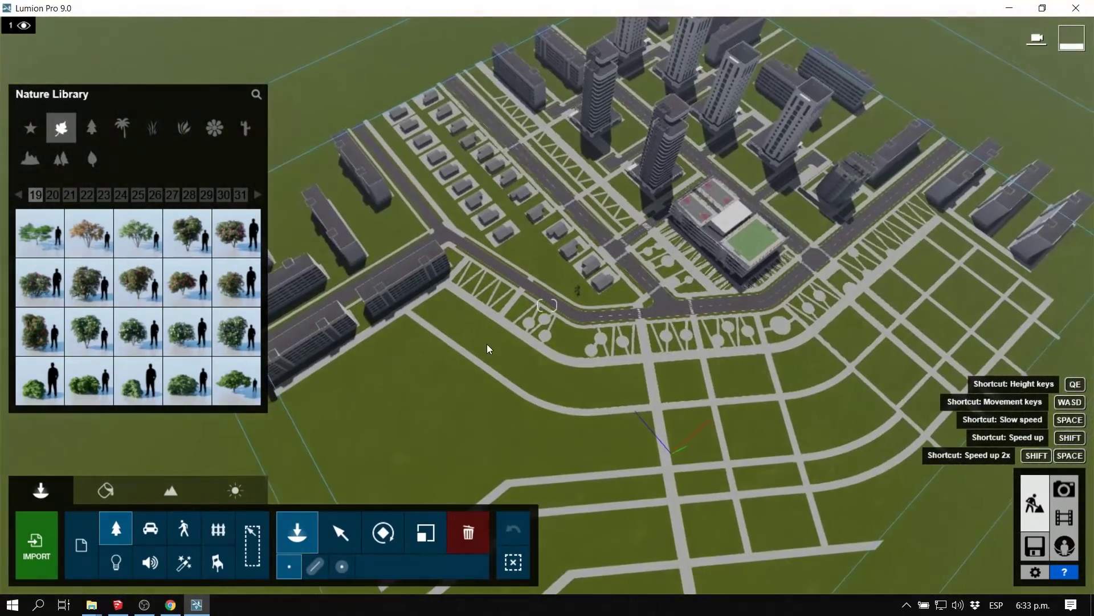
{"action": "scroll", "coordinate": [490, 331], "scroll_direction": "up", "scroll_amount": 10}
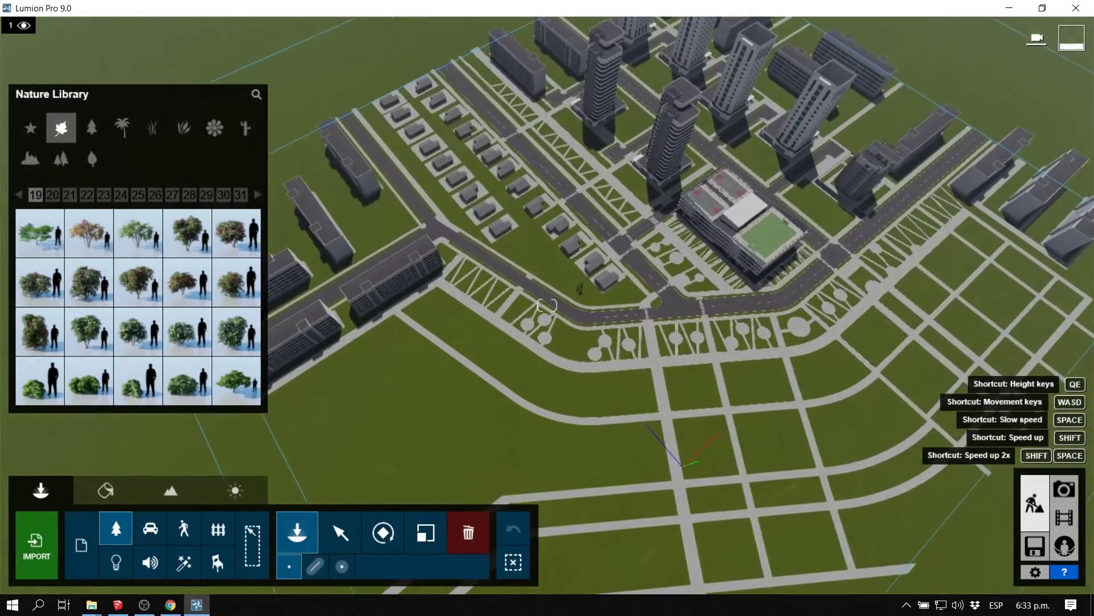
{"action": "scroll", "coordinate": [500, 231], "scroll_direction": "down", "scroll_amount": 10}
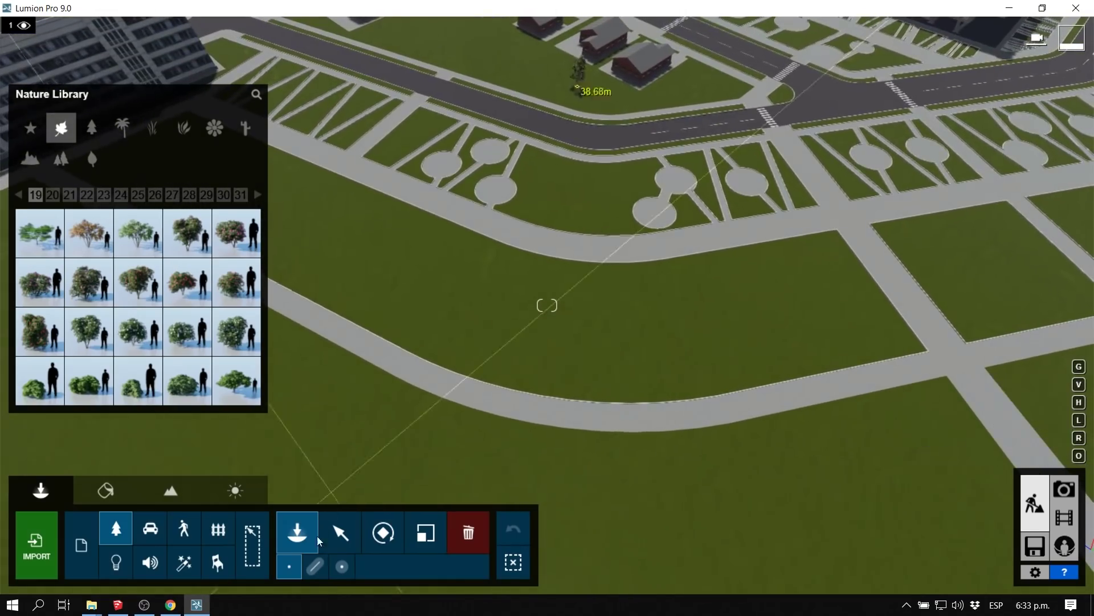
Choose Mass Placement in line mode and set the start point near the apartment blocks.
{"action": "left_click", "coordinate": [315, 566]}
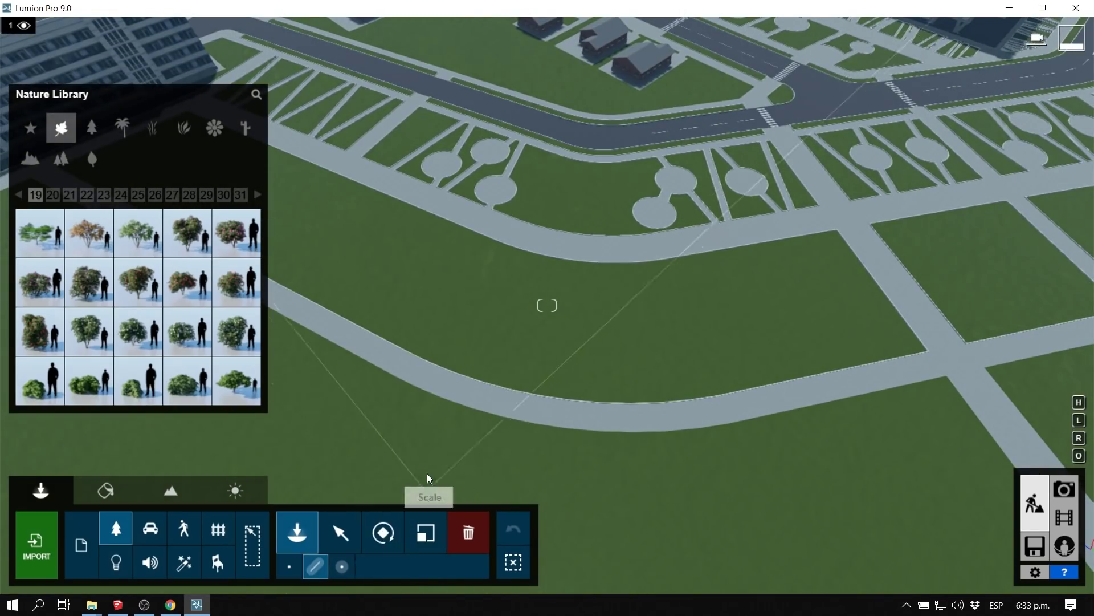
{"action": "left_click", "coordinate": [429, 478]}
{"action": "right_click_drag", "start_coordinate": [429, 478], "coordinate": [562, 148]}
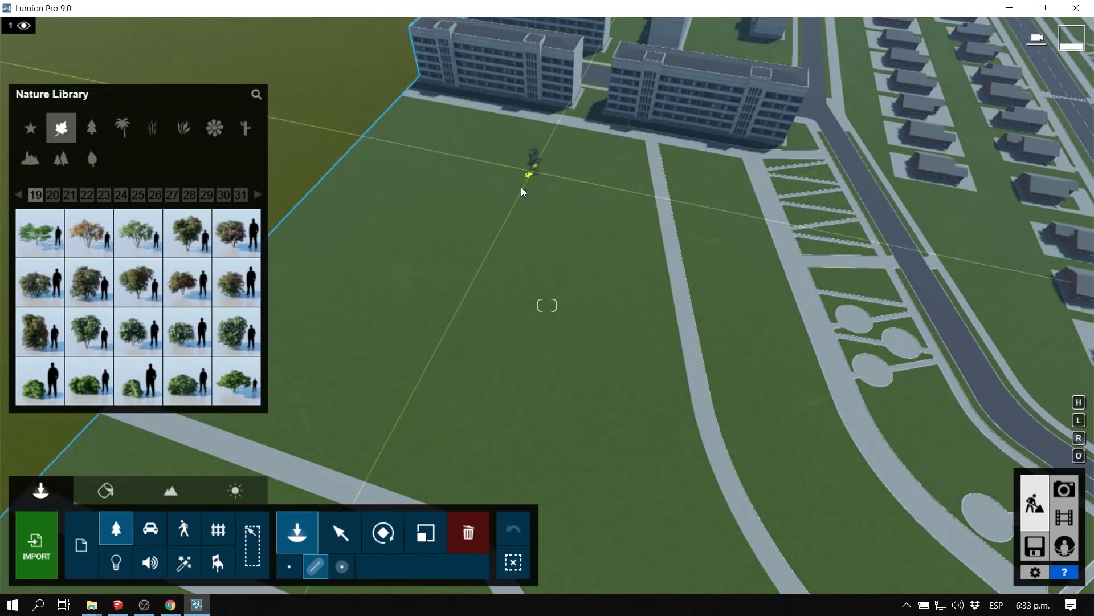
{"action": "left_click", "coordinate": [538, 181]}
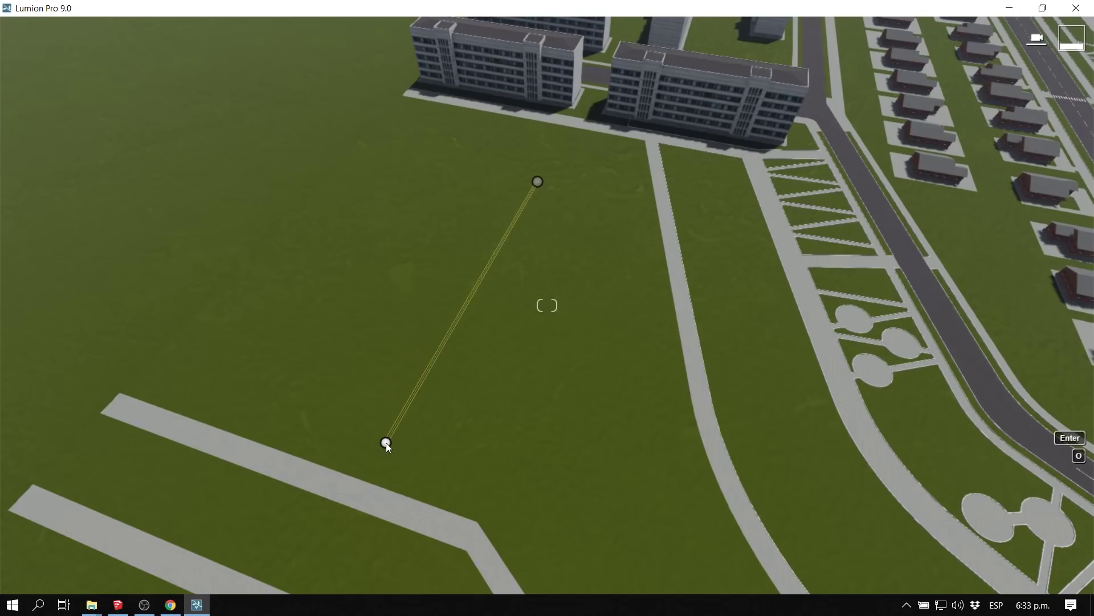
End the tree line on the grass, raising Randomize offset and Number Of Items to fill the field.
{"action": "left_click", "coordinate": [386, 442]}
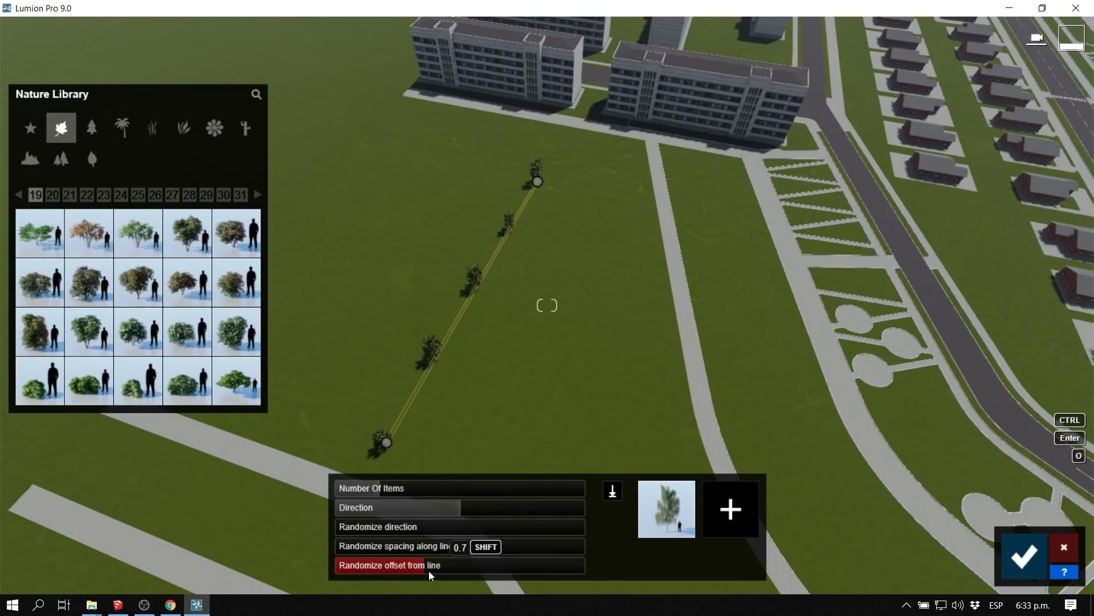
{"action": "left_click_drag", "start_coordinate": [482, 569], "coordinate": [554, 567]}
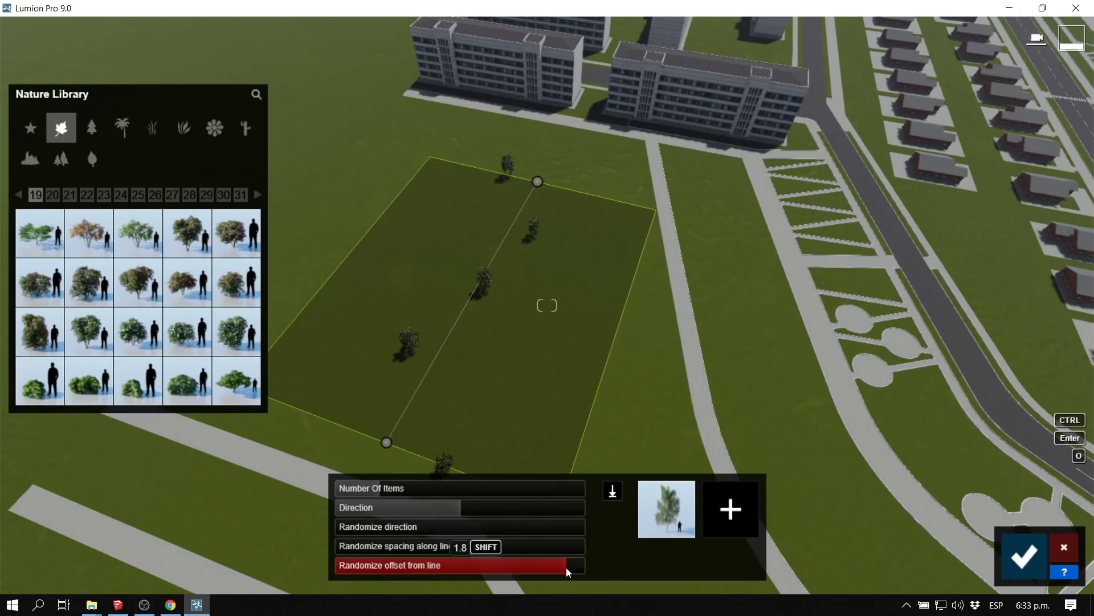
{"action": "left_click_drag", "start_coordinate": [468, 489], "coordinate": [572, 488]}
{"action": "left_click_drag", "start_coordinate": [539, 183], "coordinate": [512, 140]}
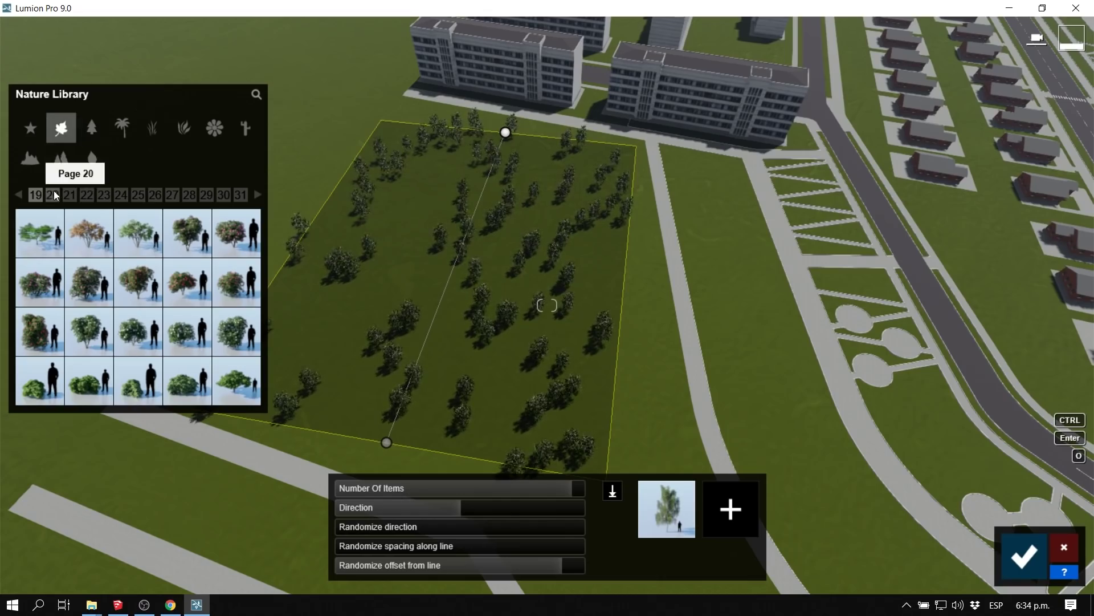
Use Australian Willow for the planting and add BlackGum Fall RT as a second species.
{"action": "left_click", "coordinate": [21, 196]}
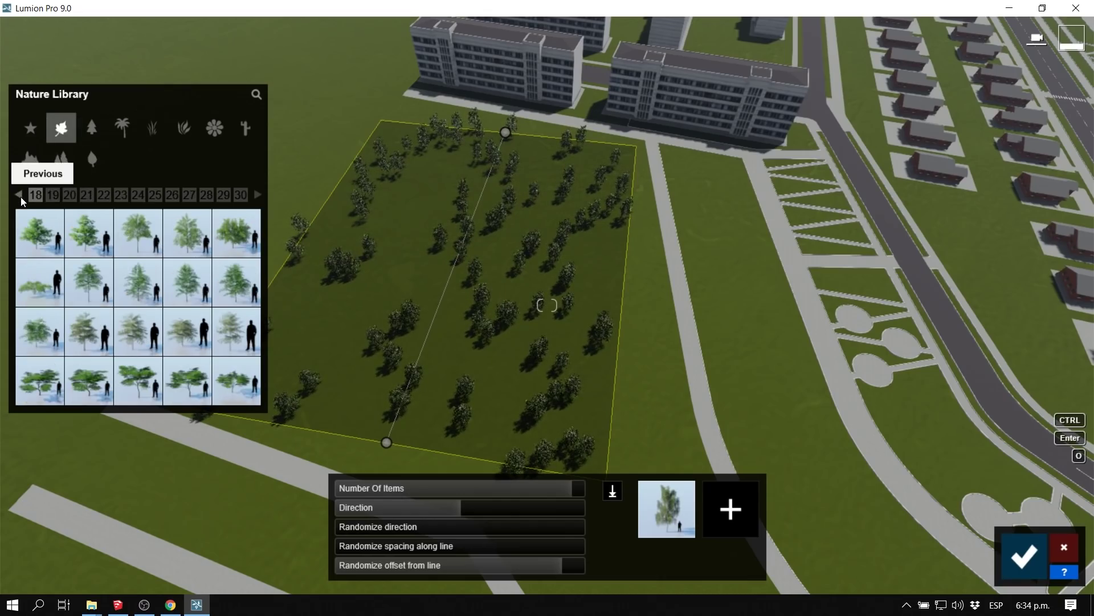
{"action": "left_click", "coordinate": [21, 196]}
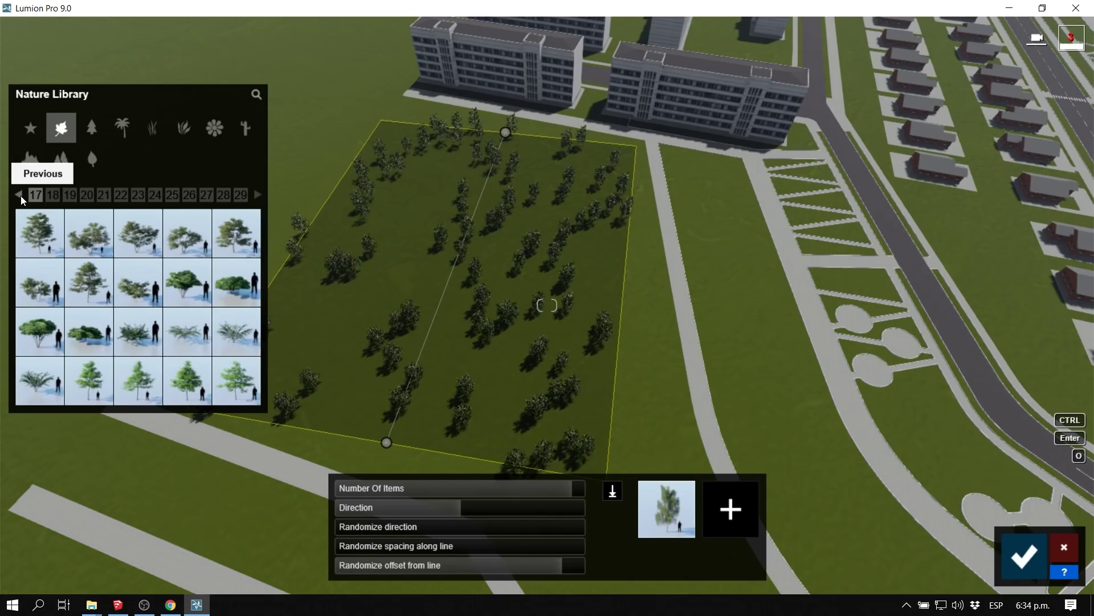
{"action": "left_click", "coordinate": [21, 196]}
{"action": "left_click", "coordinate": [21, 196]}
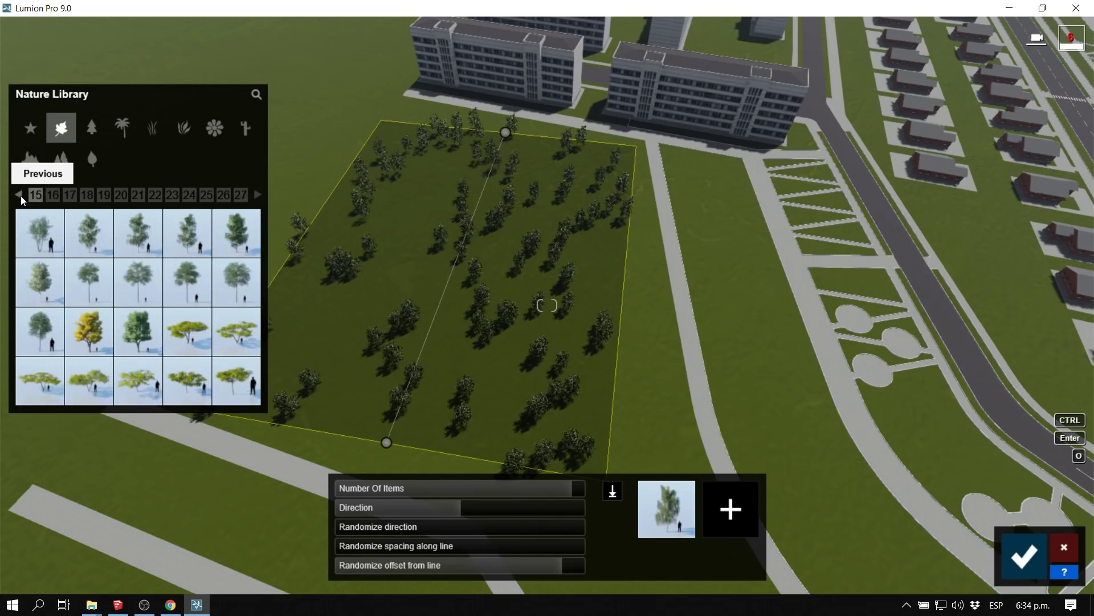
{"action": "left_click", "coordinate": [21, 196]}
{"action": "left_click", "coordinate": [21, 196]}
{"action": "left_click", "coordinate": [242, 239]}
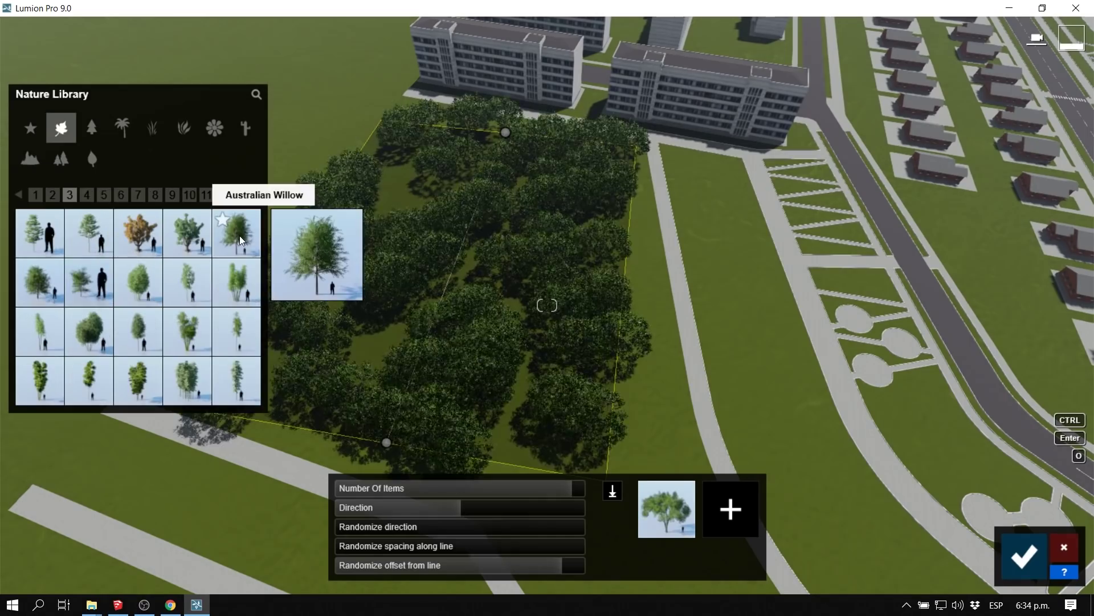
{"action": "left_click", "coordinate": [732, 521]}
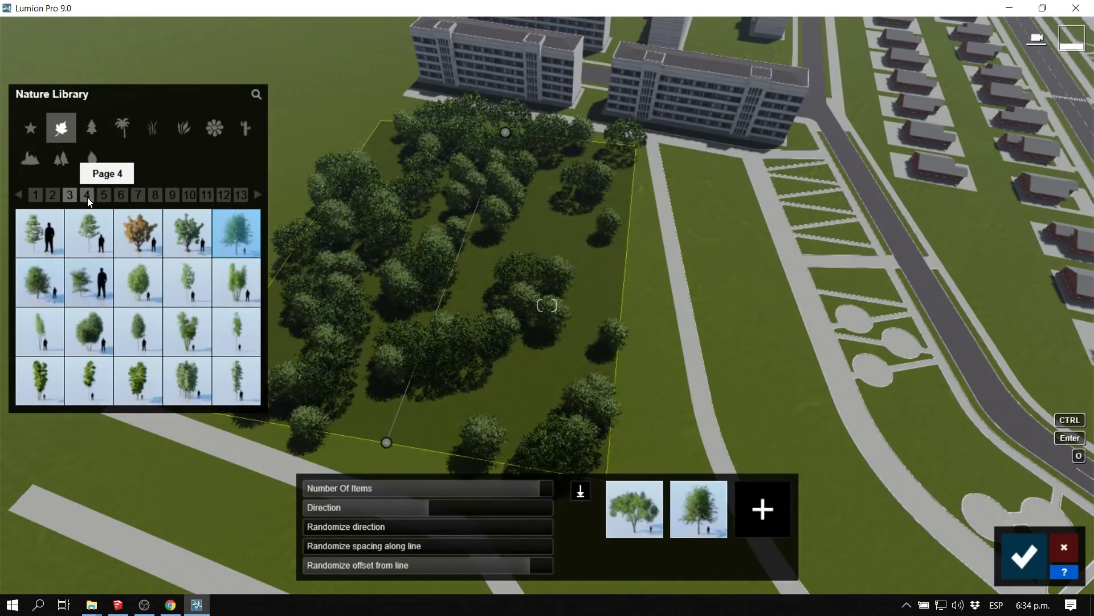
{"action": "left_click", "coordinate": [87, 196]}
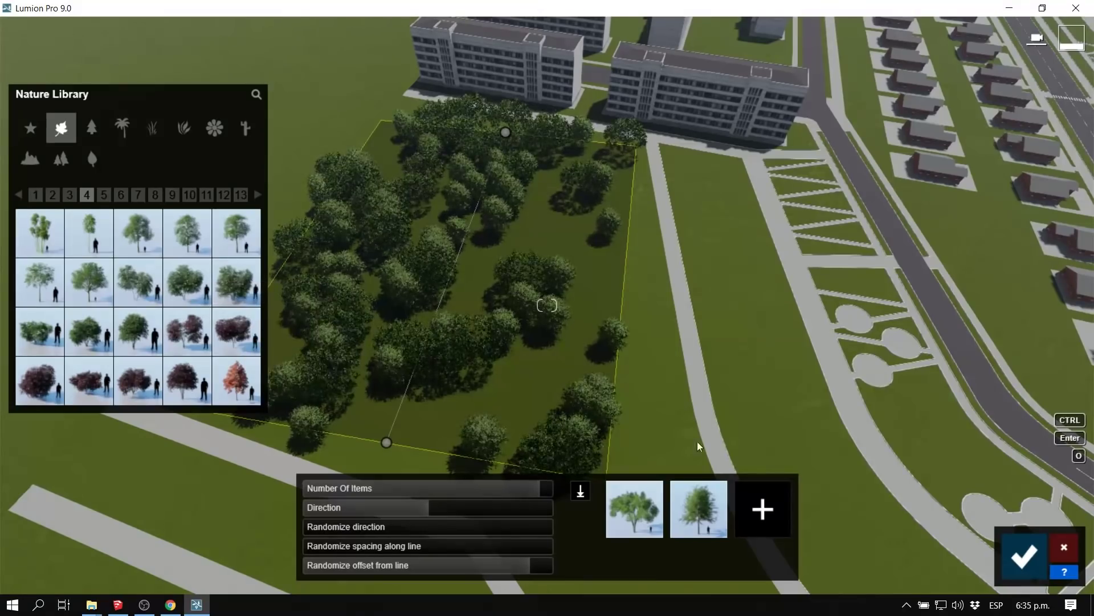
{"action": "left_click", "coordinate": [237, 388]}
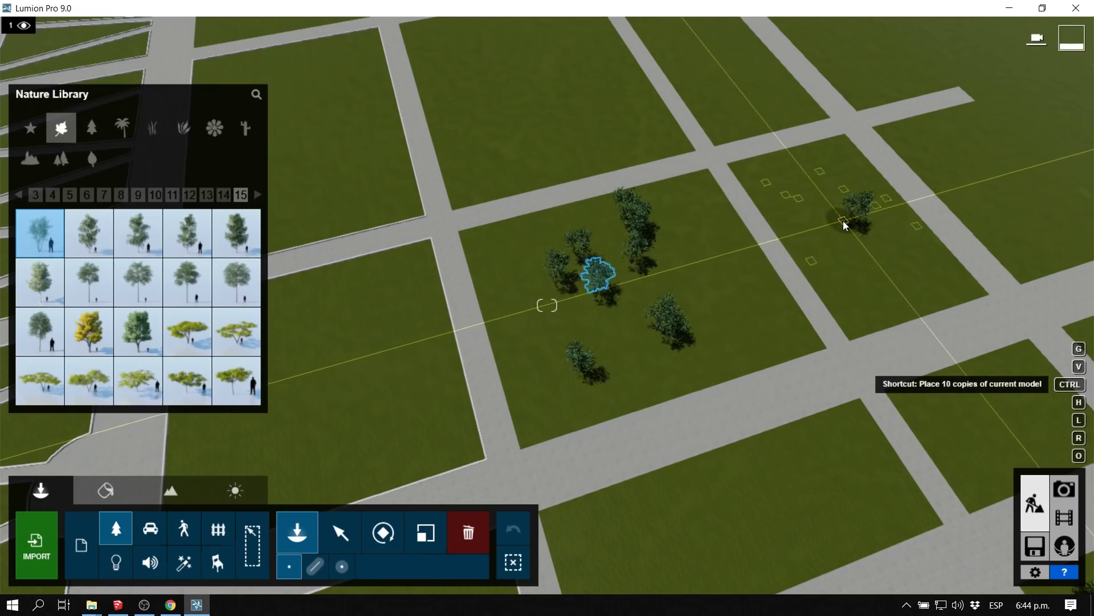
Turn the view toward the 11-item street tree line and open the Outdoor object library.
{"action": "right_click_drag", "start_coordinate": [844, 225], "coordinate": [701, 211]}
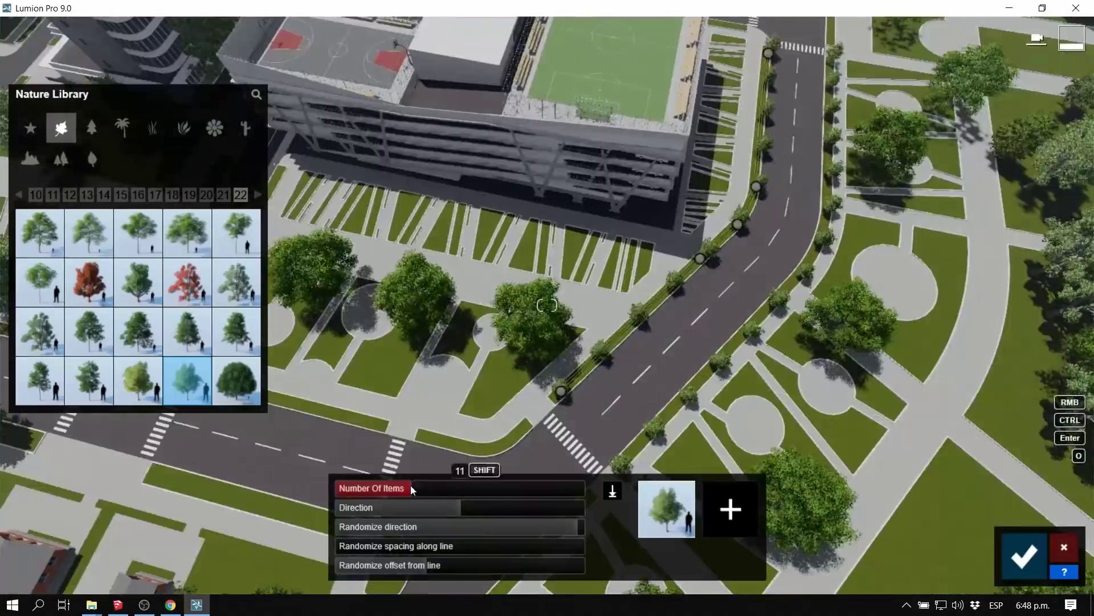
{"action": "left_click", "coordinate": [213, 539]}
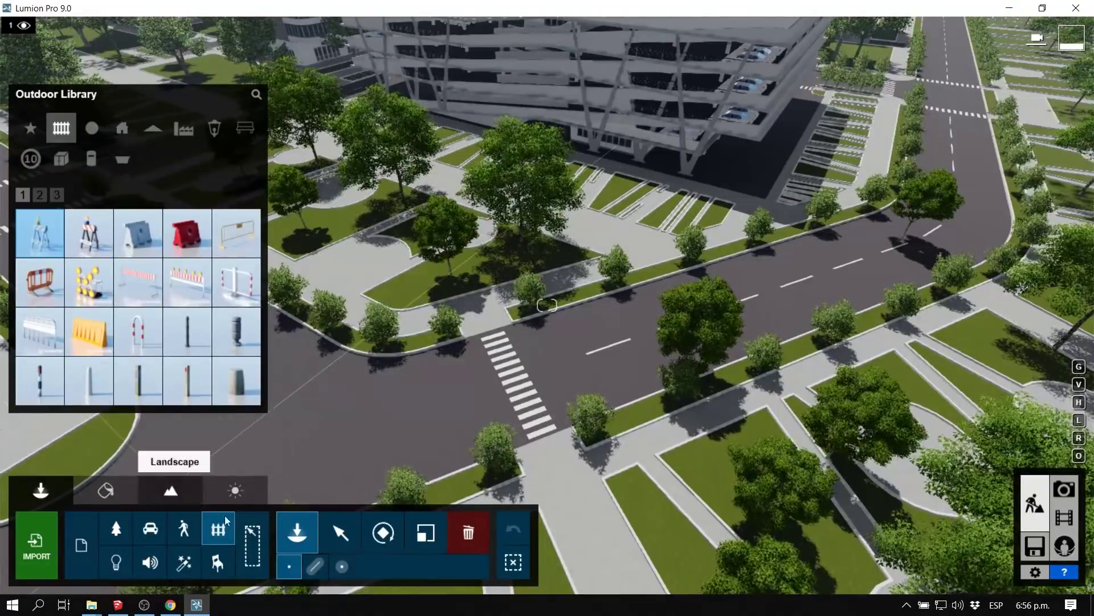
Pick LampPost 002 from Lighting and mass-place a line along the curving road.
{"action": "left_click", "coordinate": [214, 128]}
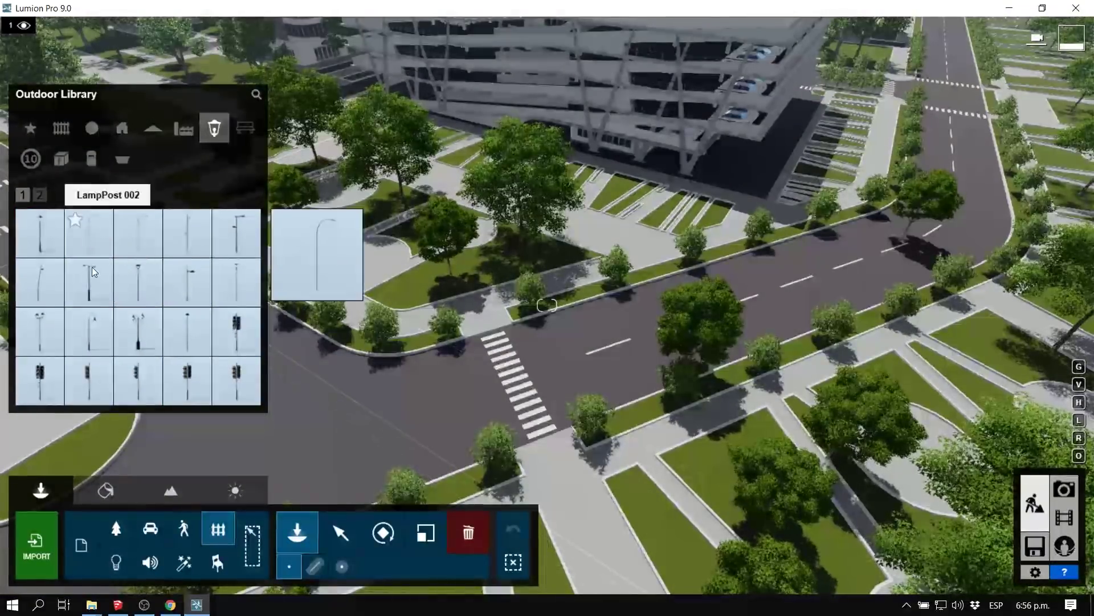
{"action": "left_click", "coordinate": [89, 233]}
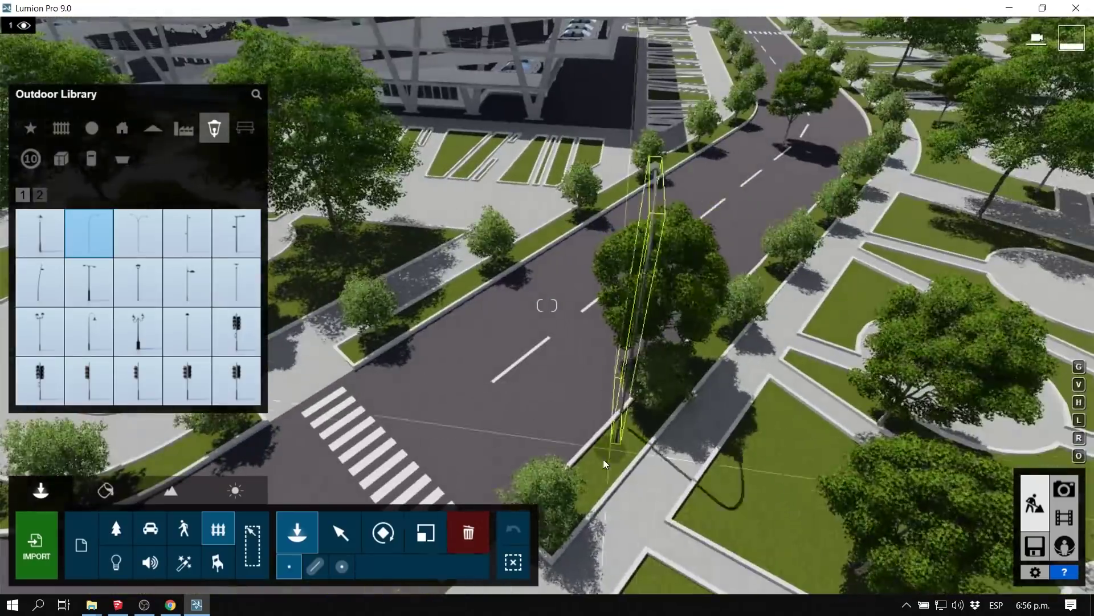
{"action": "left_click", "coordinate": [315, 566]}
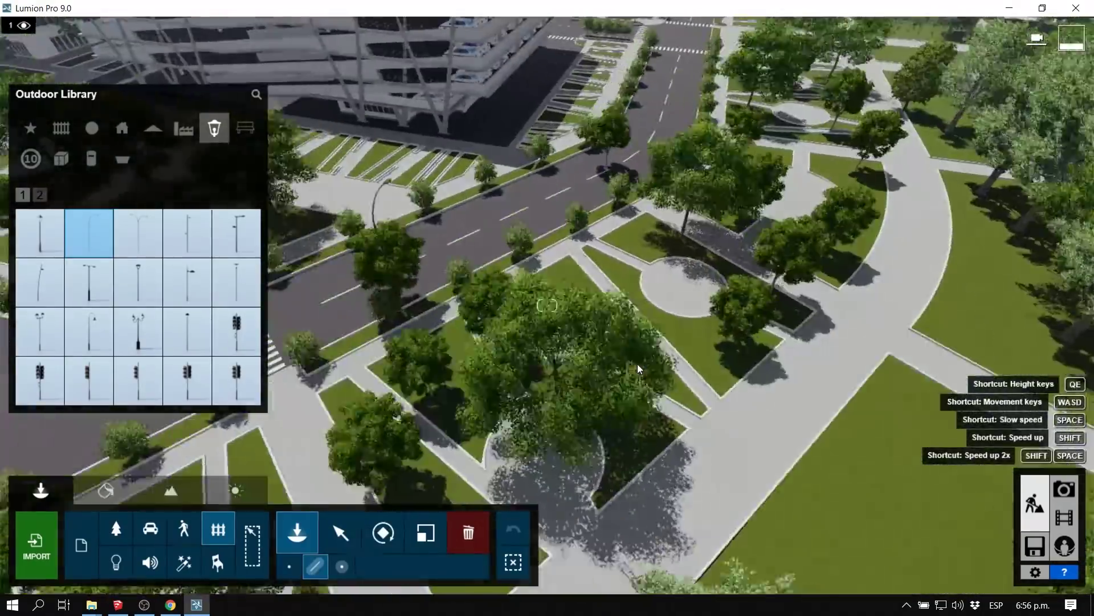
{"action": "scroll", "coordinate": [637, 364], "scroll_direction": "down", "scroll_amount": 5}
{"action": "left_click", "coordinate": [524, 431]}
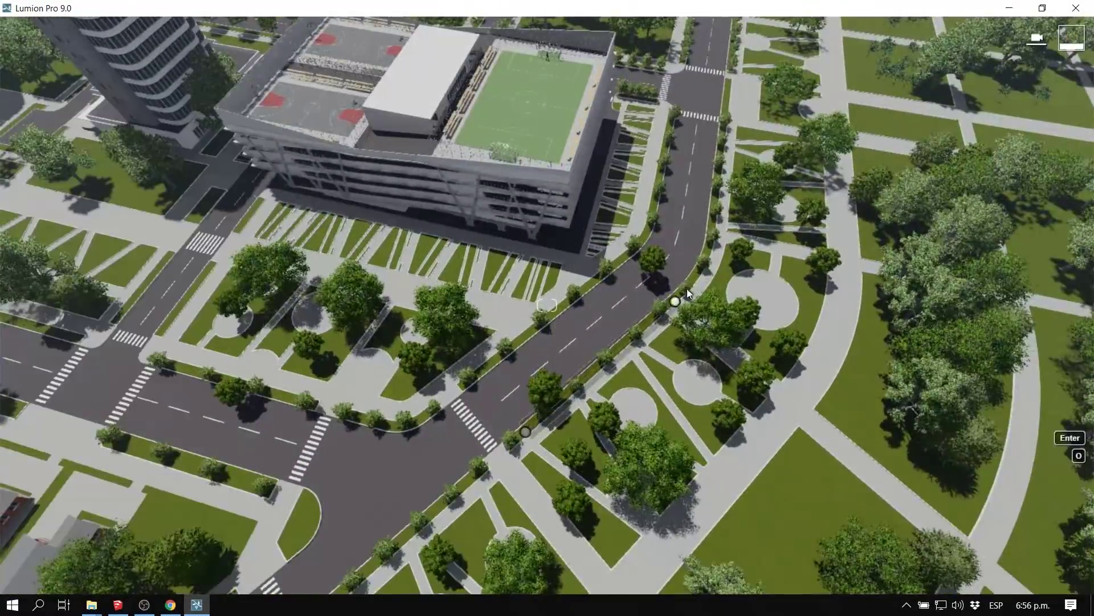
{"action": "left_click", "coordinate": [688, 285]}
{"action": "left_click", "coordinate": [709, 244]}
{"action": "left_click", "coordinate": [730, 91]}
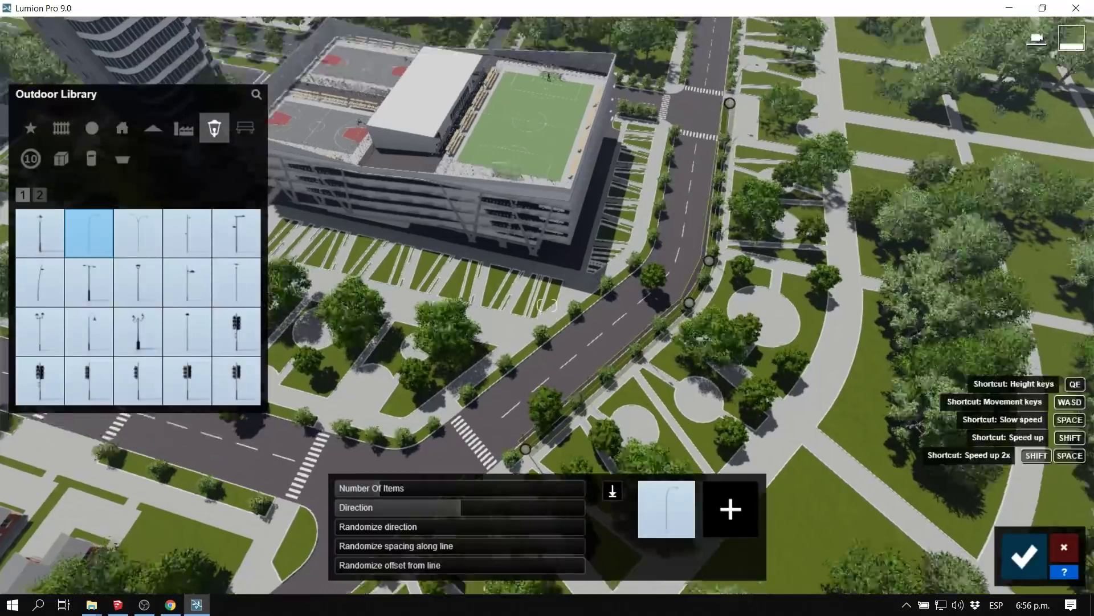
Raise the road lamp row to 20 posts, adjust their facing, and confirm.
{"action": "scroll", "coordinate": [719, 64], "scroll_direction": "down", "scroll_amount": 5}
{"action": "right_click_drag", "start_coordinate": [714, 93], "coordinate": [583, 96]}
{"action": "scroll", "coordinate": [582, 96], "scroll_direction": "down", "scroll_amount": 5}
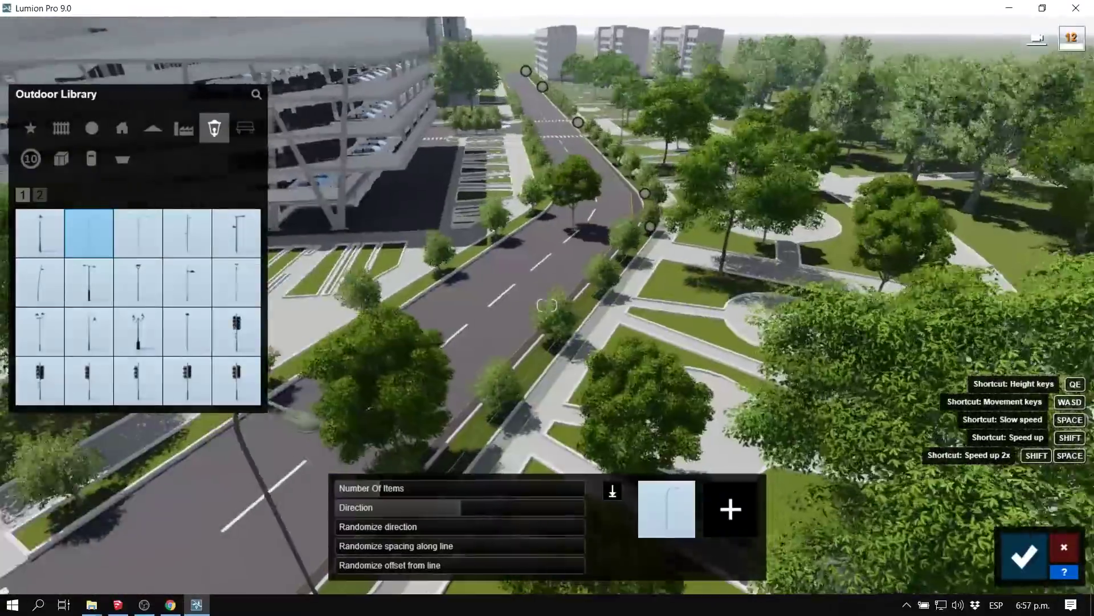
{"action": "left_click_drag", "start_coordinate": [471, 488], "coordinate": [331, 508]}
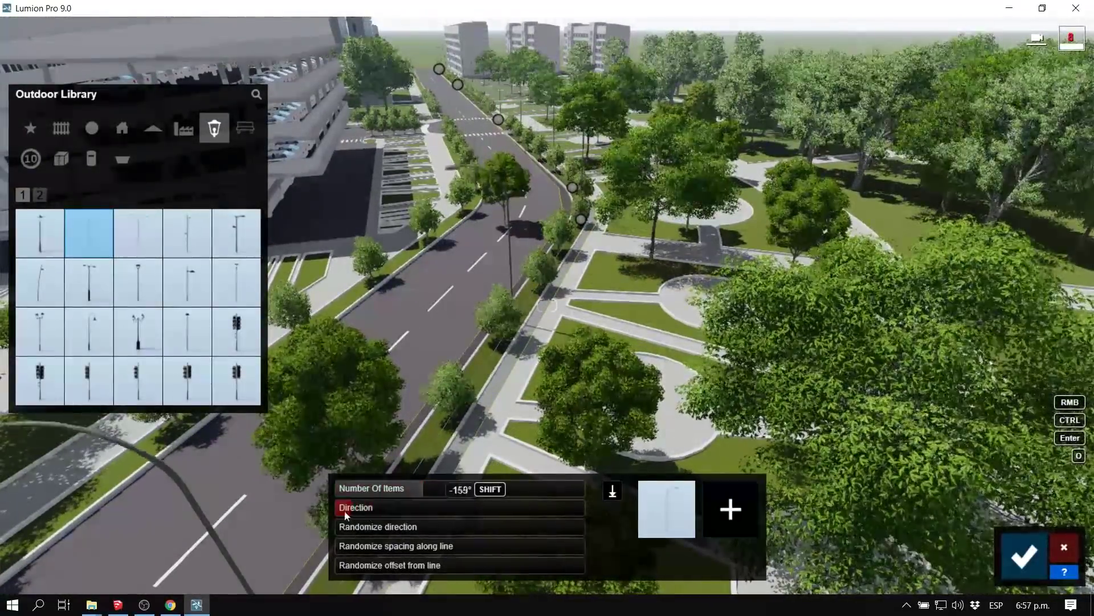
{"action": "right_click_drag", "start_coordinate": [330, 507], "coordinate": [345, 473]}
{"action": "left_click", "coordinate": [1025, 556]}
Mass-place a second line of lamp posts along the park path.
{"action": "right_click_drag", "start_coordinate": [469, 532], "coordinate": [476, 519]}
{"action": "left_click", "coordinate": [116, 529]}
{"action": "right_click_drag", "start_coordinate": [517, 375], "coordinate": [517, 362]}
{"action": "key", "text": "ctrl+0"}
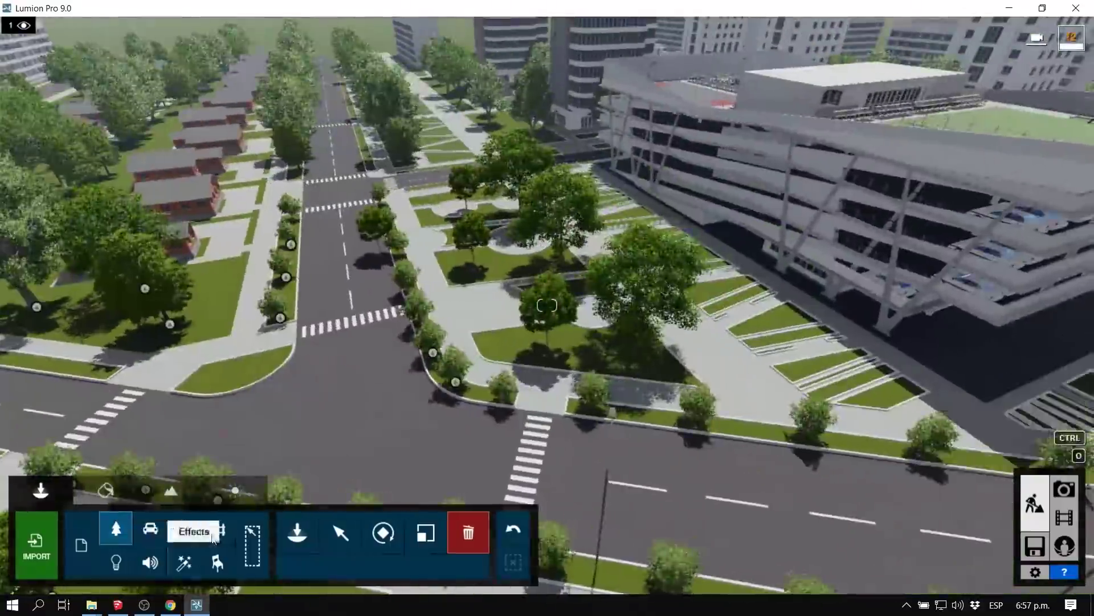
{"action": "left_click", "coordinate": [218, 529]}
{"action": "left_click", "coordinate": [315, 566]}
{"action": "key", "text": "ctrl+0"}
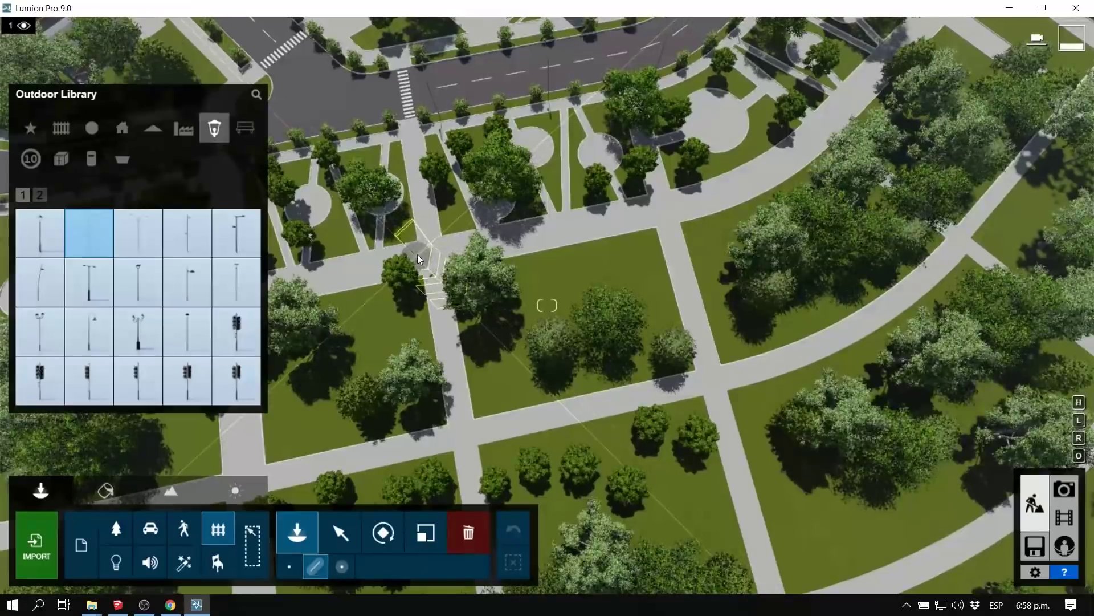
{"action": "left_click", "coordinate": [443, 250]}
{"action": "left_click", "coordinate": [657, 210]}
{"action": "left_click", "coordinate": [709, 197]}
{"action": "left_click", "coordinate": [780, 161]}
{"action": "right_click_drag", "start_coordinate": [833, 122], "coordinate": [815, 85]}
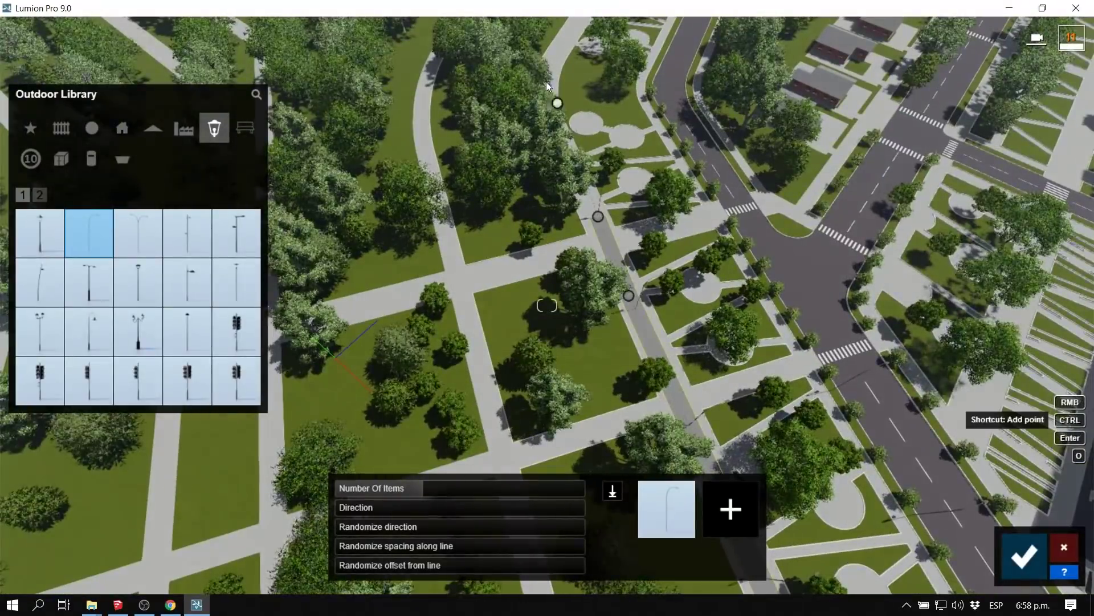
{"action": "right_click_drag", "start_coordinate": [546, 81], "coordinate": [600, 217]}
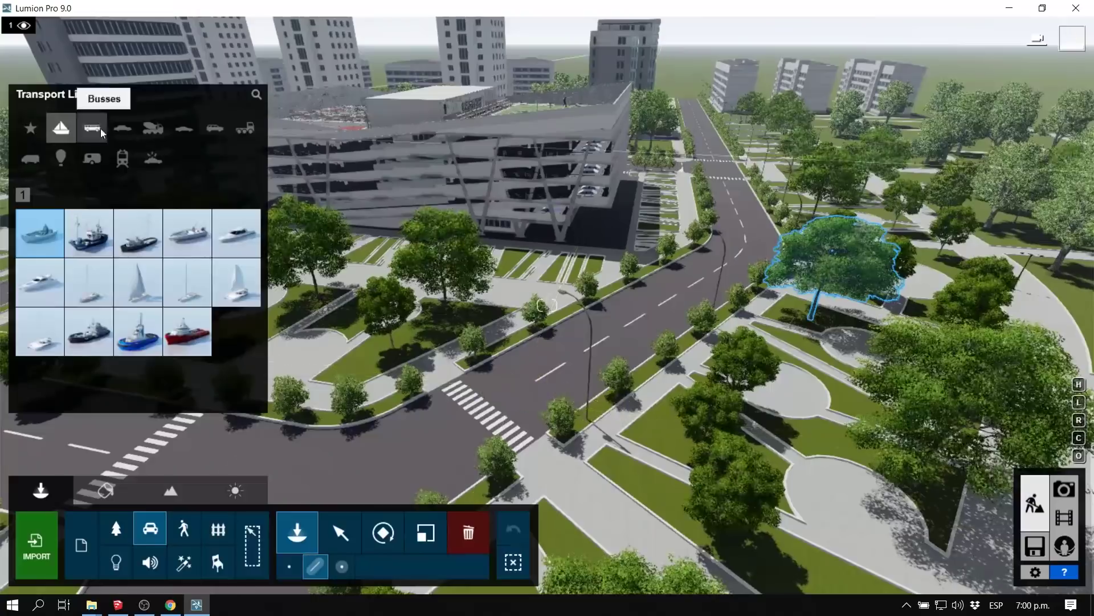
Lay the vehicle path along the curving road with more vehicles and randomised spacing and offset.
{"action": "left_click", "coordinate": [123, 128]}
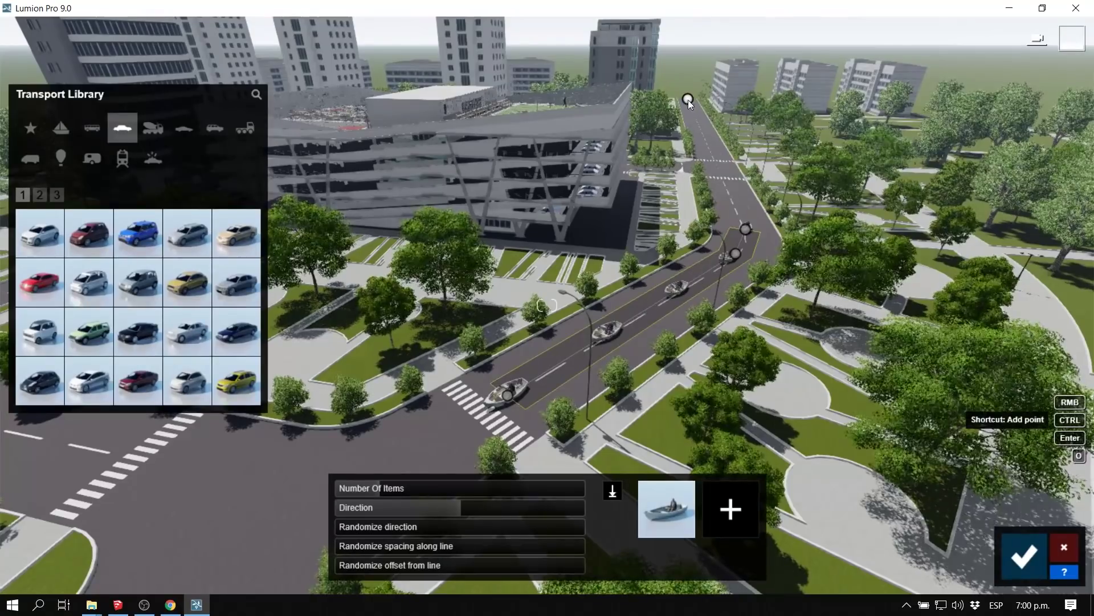
{"action": "left_click_drag", "start_coordinate": [507, 394], "coordinate": [526, 412]}
{"action": "left_click_drag", "start_coordinate": [746, 229], "coordinate": [743, 258]}
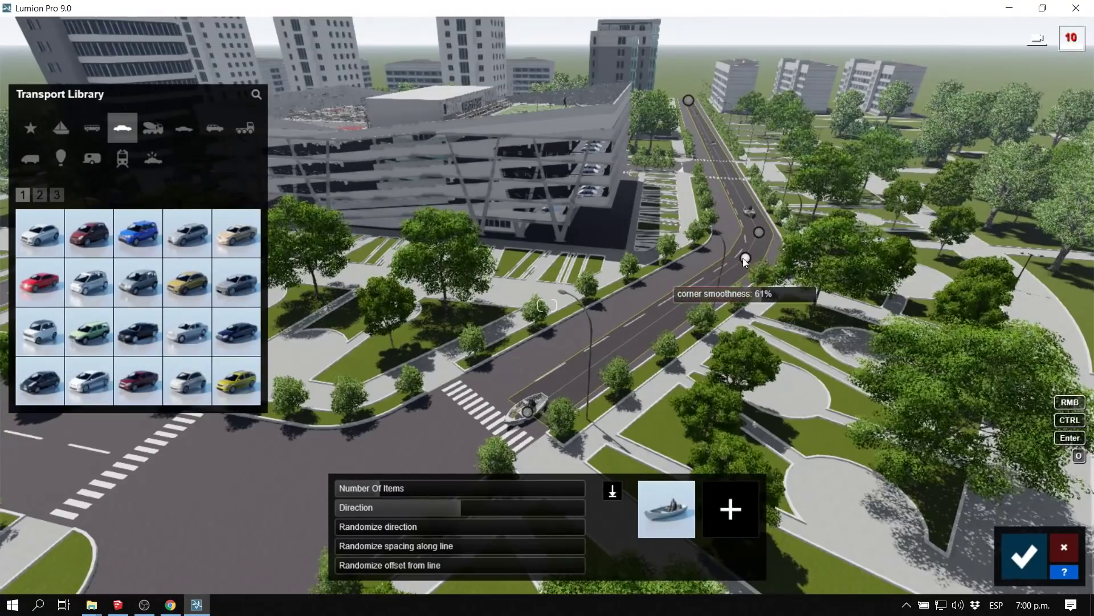
{"action": "left_click", "coordinate": [552, 489]}
{"action": "left_click", "coordinate": [436, 546]}
{"action": "left_click", "coordinate": [456, 565]}
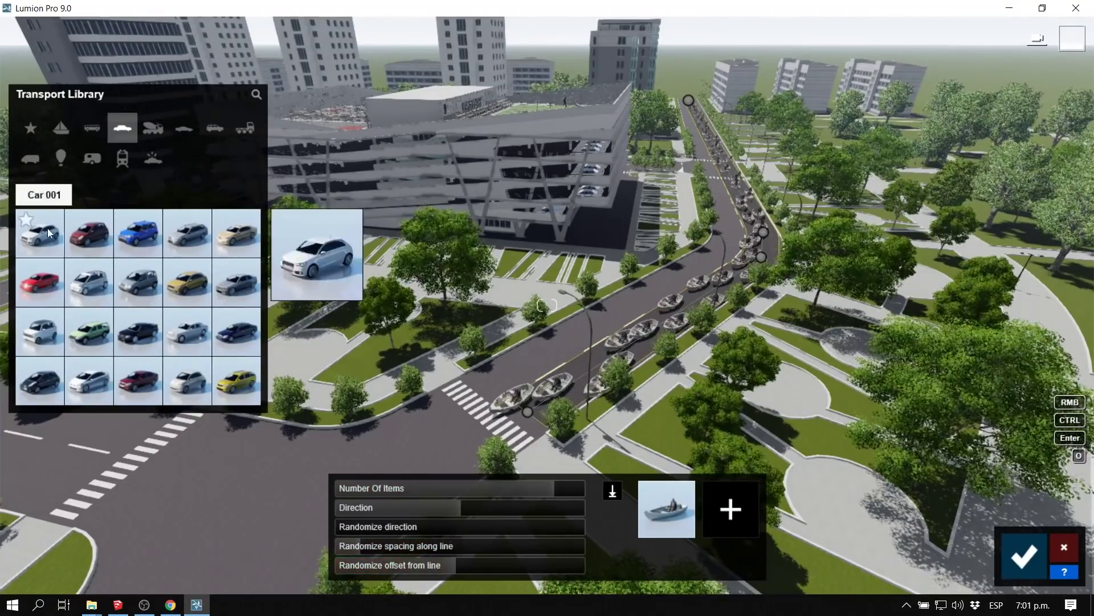
Fill the mix with Car 001, Car 002, SUV 002 and two red SUVs.
{"action": "left_click", "coordinate": [49, 232]}
{"action": "left_click", "coordinate": [411, 487]}
{"action": "left_click", "coordinate": [99, 222]}
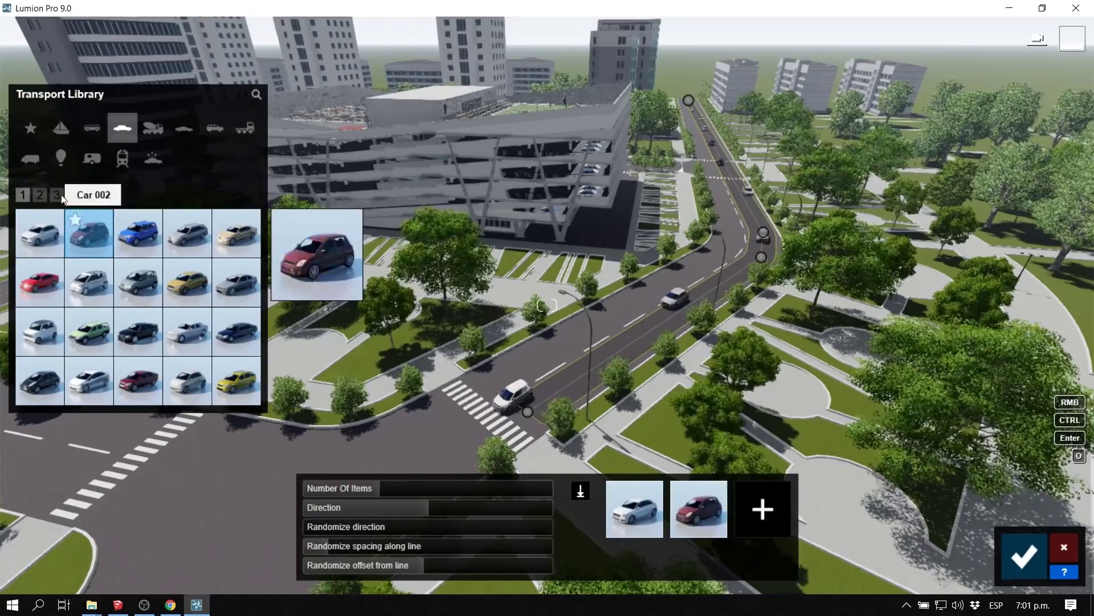
{"action": "left_click", "coordinate": [763, 509]}
{"action": "left_click", "coordinate": [215, 128]}
{"action": "left_click", "coordinate": [88, 233]}
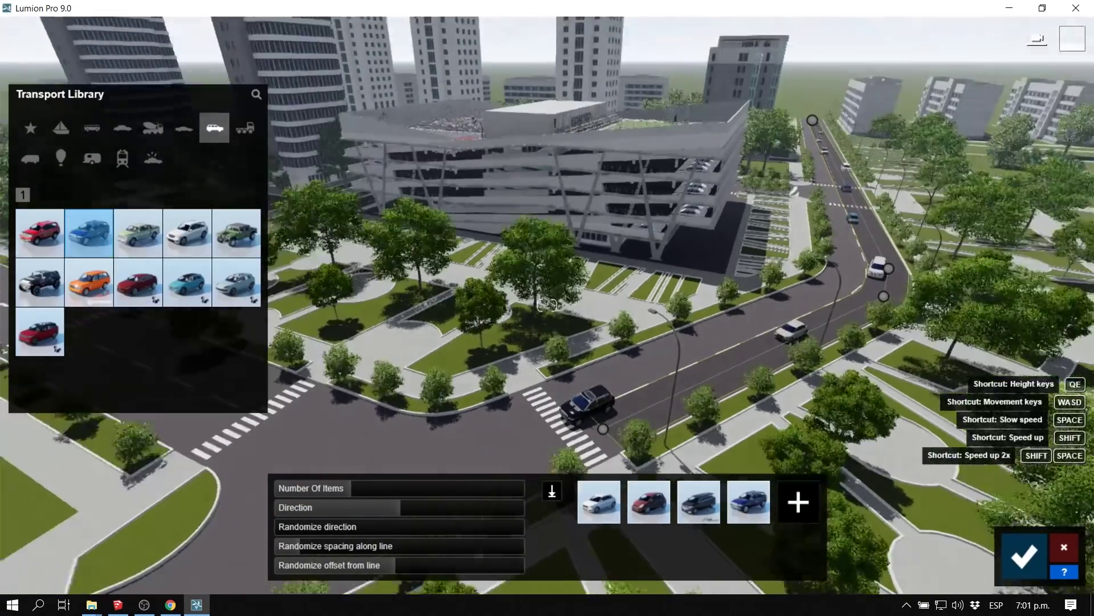
{"action": "left_click", "coordinate": [40, 331]}
{"action": "left_click", "coordinate": [39, 330]}
Add buses, reduce the count, raise spacing randomness, and swap the third bus for Car HD 004.
{"action": "left_click", "coordinate": [92, 127]}
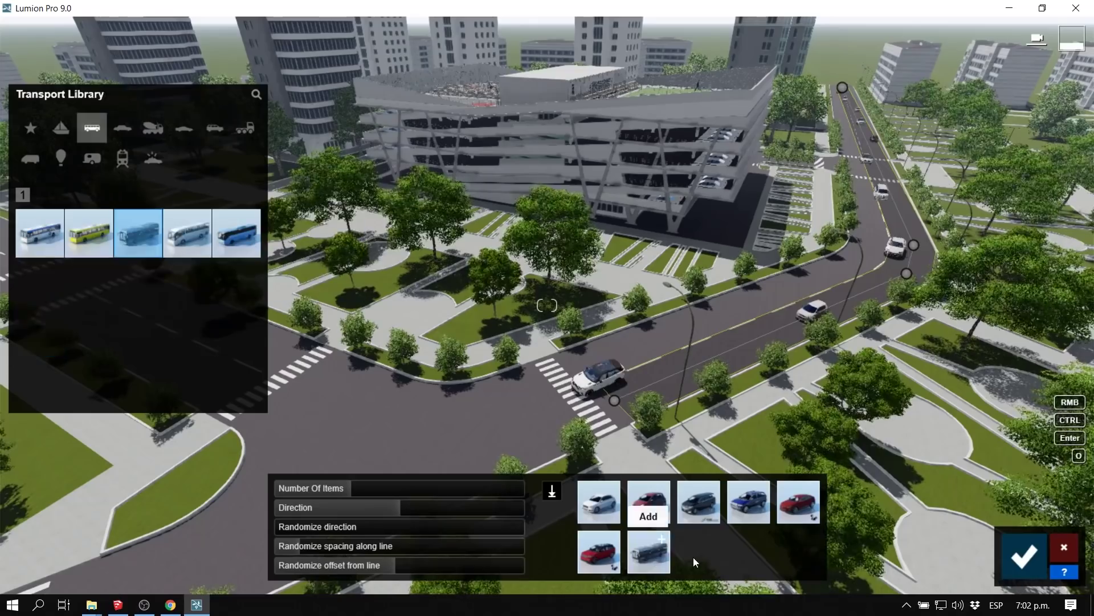
{"action": "left_click_drag", "start_coordinate": [391, 487], "coordinate": [363, 487]}
{"action": "left_click_drag", "start_coordinate": [292, 546], "coordinate": [388, 546]}
{"action": "right_click_drag", "start_coordinate": [359, 566], "coordinate": [714, 514]}
{"action": "left_click", "coordinate": [122, 127]}
{"action": "left_click", "coordinate": [40, 195]}
{"action": "left_click", "coordinate": [156, 231]}
Add two sports cars including the yellow one; set count 27 and spacing randomness 0.2.
{"action": "left_click", "coordinate": [184, 127]}
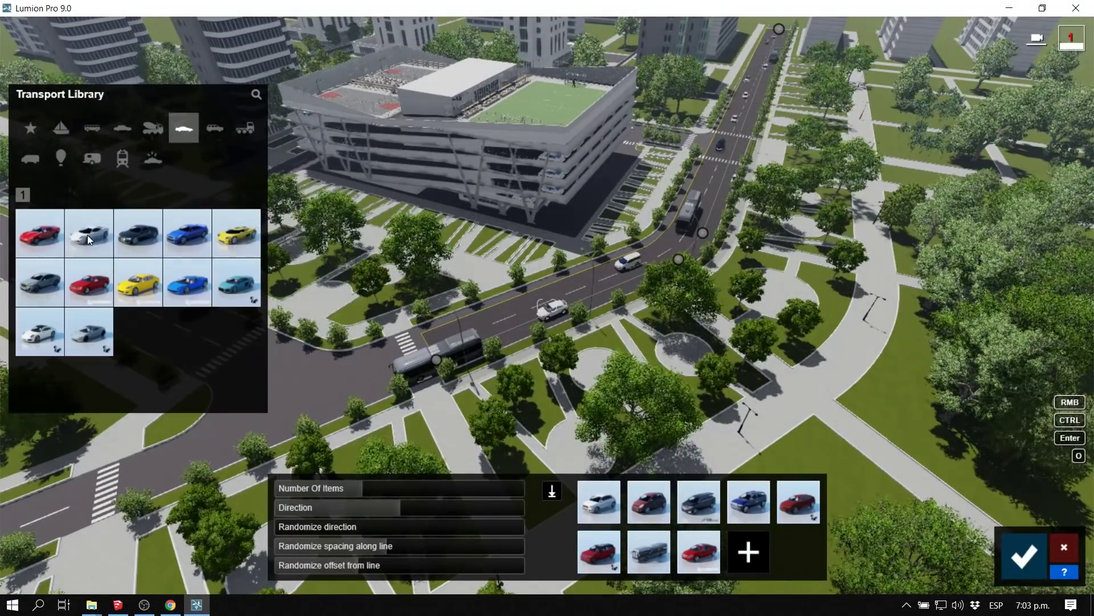
{"action": "left_click", "coordinate": [236, 282]}
{"action": "left_click", "coordinate": [236, 232]}
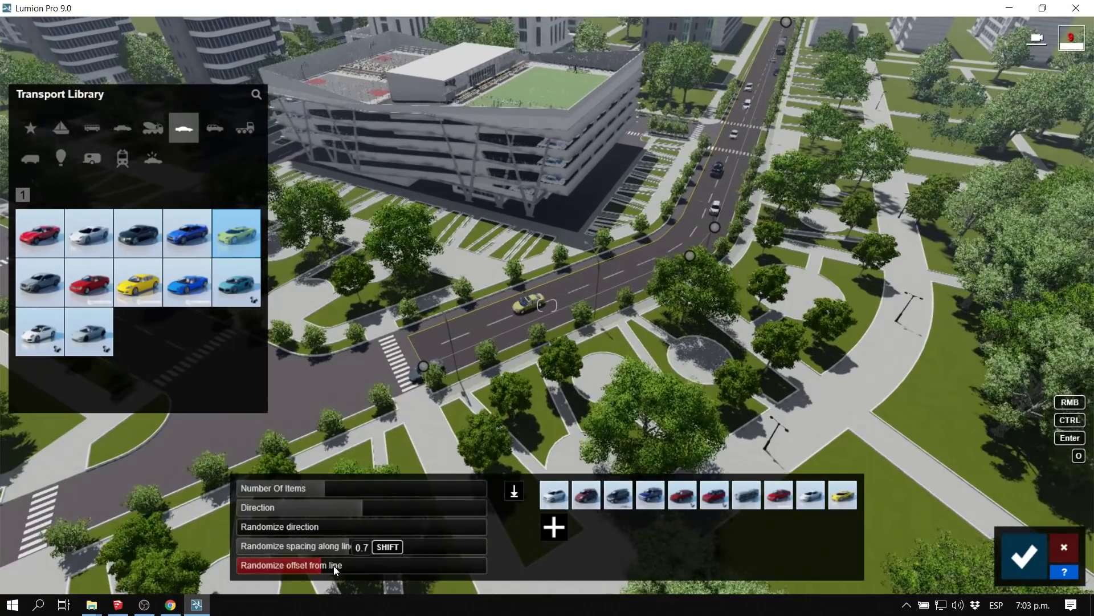
{"action": "left_click_drag", "start_coordinate": [334, 566], "coordinate": [340, 566]}
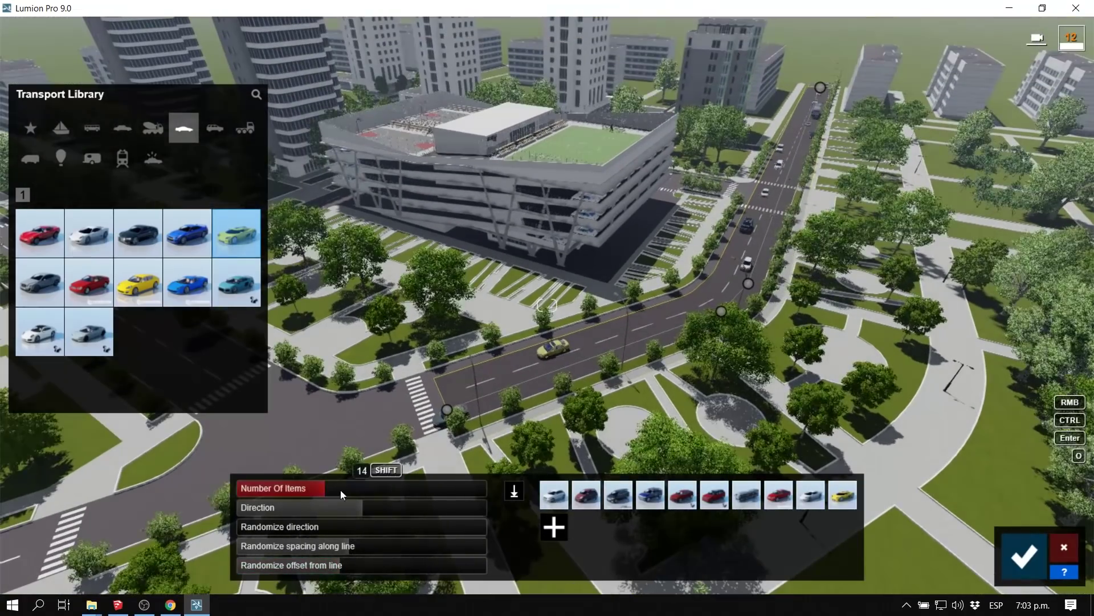
{"action": "left_click_drag", "start_coordinate": [340, 490], "coordinate": [396, 489]}
{"action": "left_click_drag", "start_coordinate": [307, 546], "coordinate": [250, 546]}
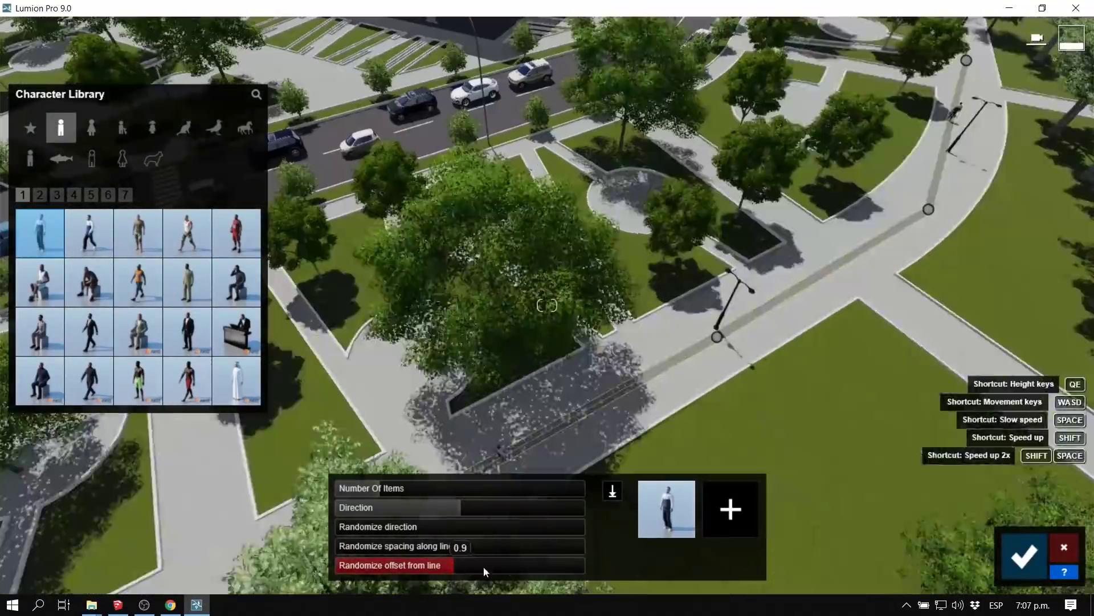
{"action": "mouse_move", "coordinate": [88, 235]}
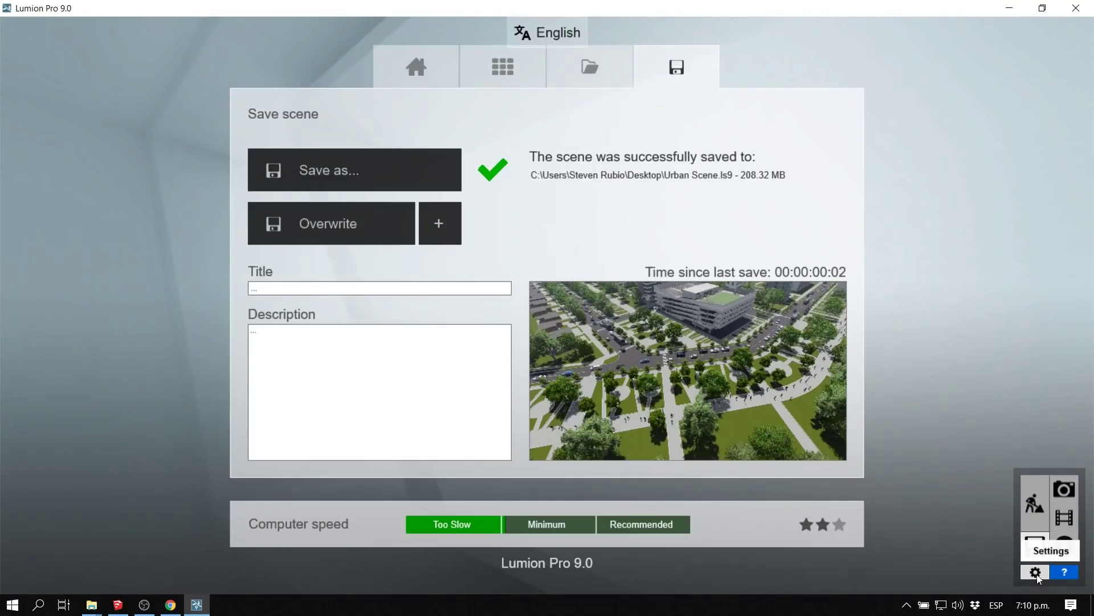
Save the scene as Urban Scene and bring up the weather photo effects in Photo mode.
{"action": "left_click", "coordinate": [1036, 572]}
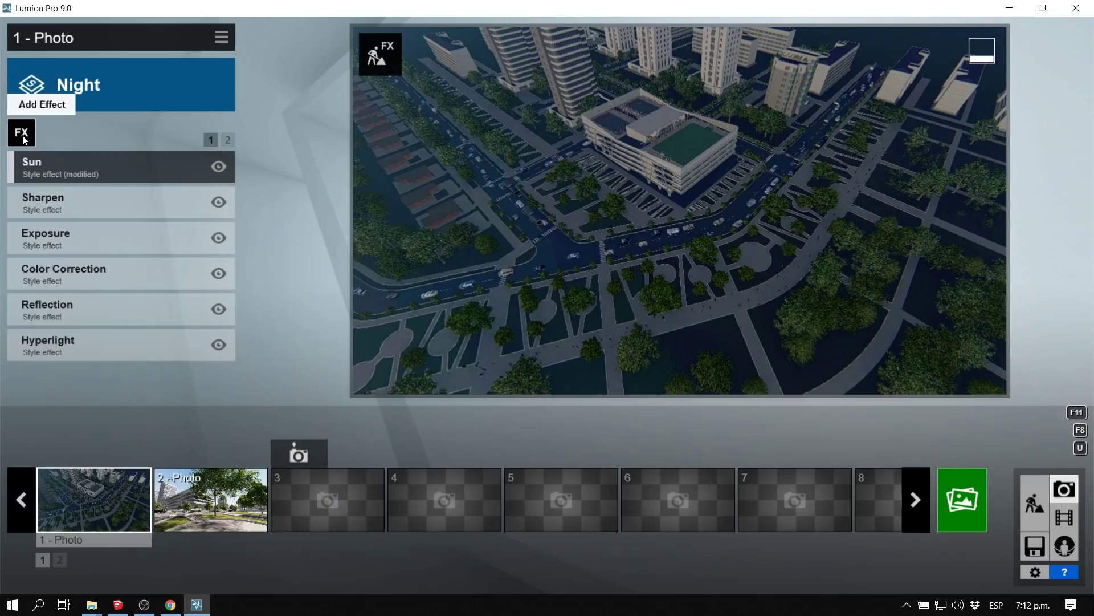
{"action": "left_click", "coordinate": [32, 90]}
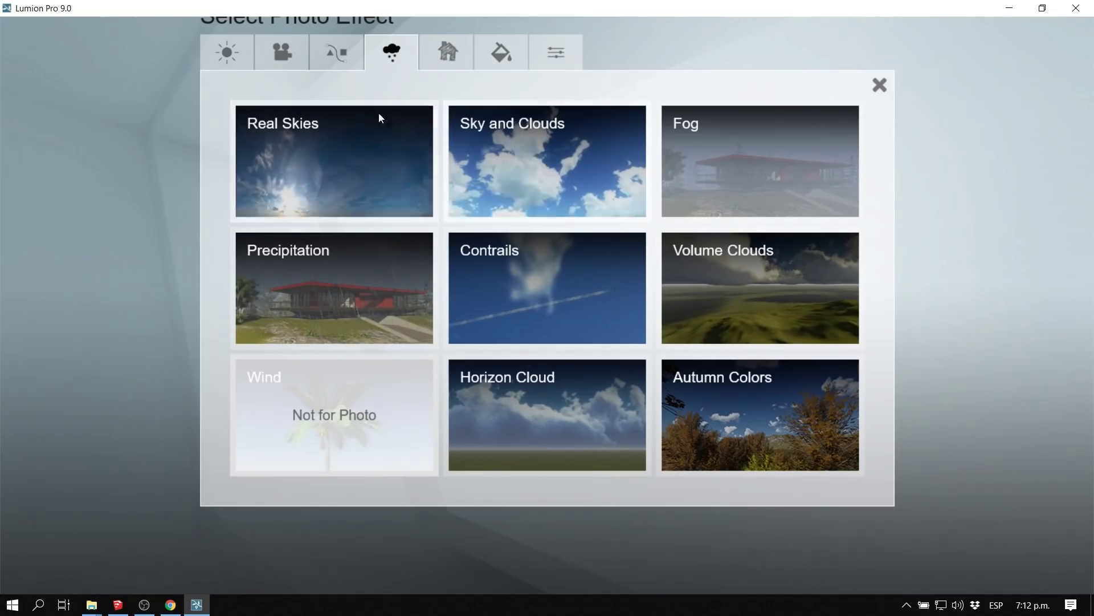
Add Real Skies to the photo and browse the Evening, Morning, Overcast, Sunset and Clear skies.
{"action": "left_click", "coordinate": [345, 179]}
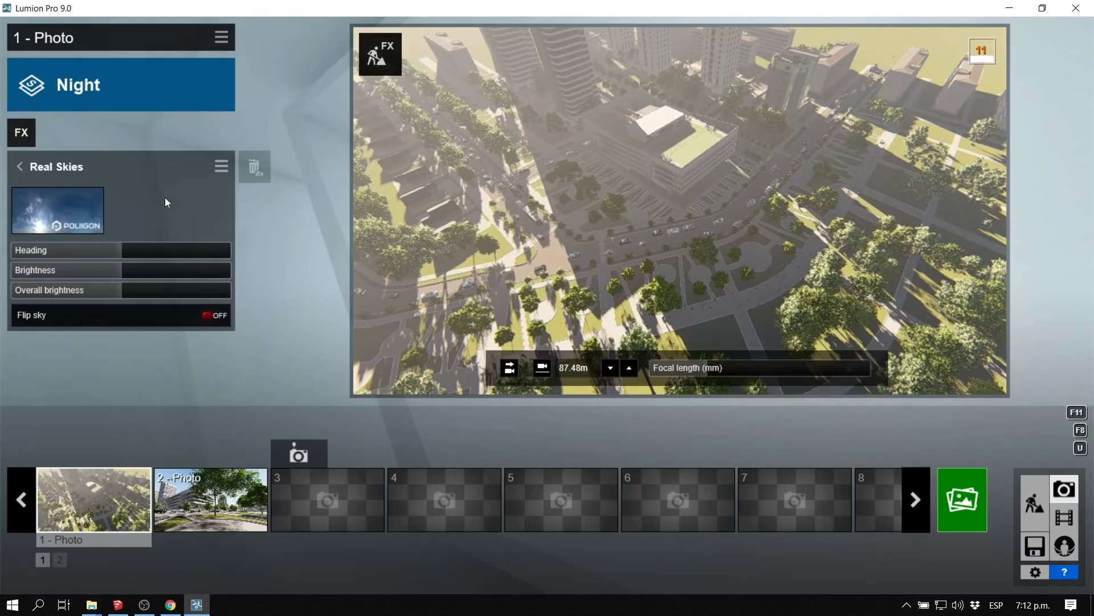
{"action": "left_click", "coordinate": [80, 206]}
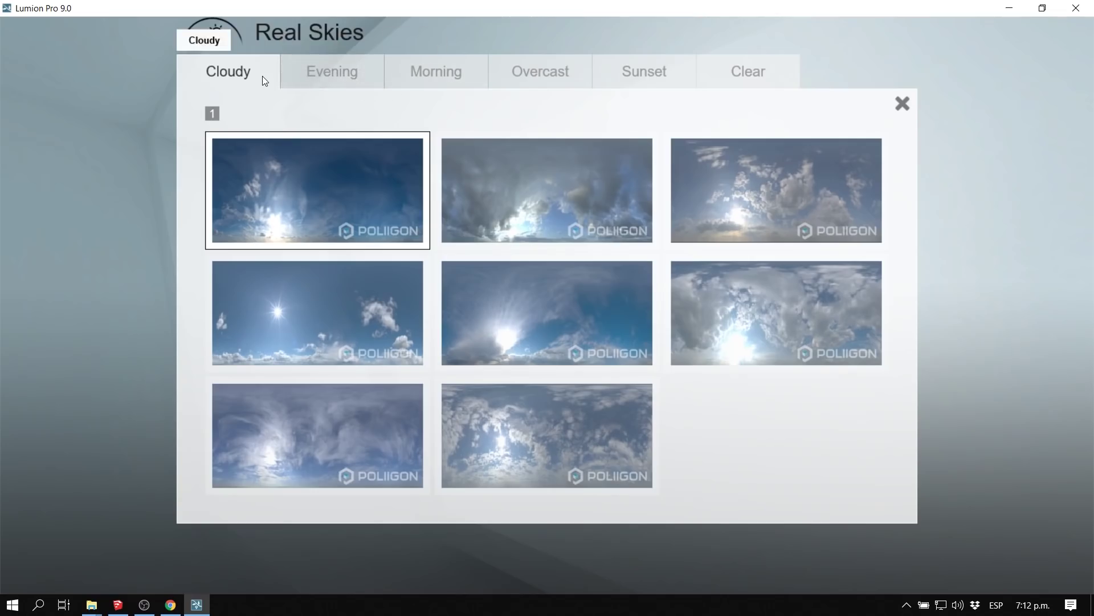
{"action": "left_click", "coordinate": [332, 74]}
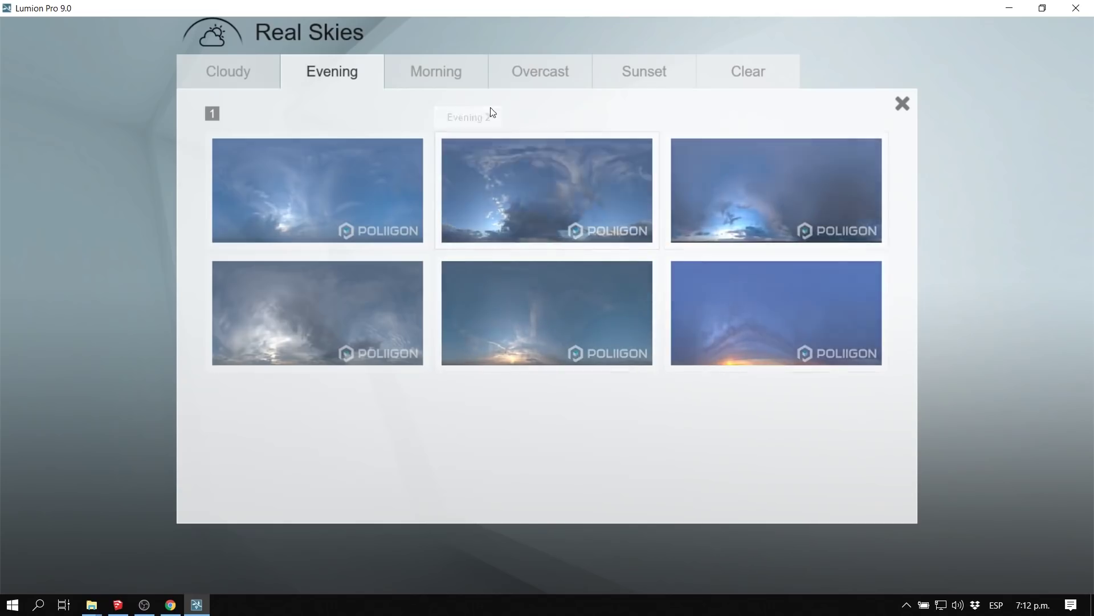
{"action": "left_click", "coordinate": [464, 83]}
{"action": "left_click", "coordinate": [557, 61]}
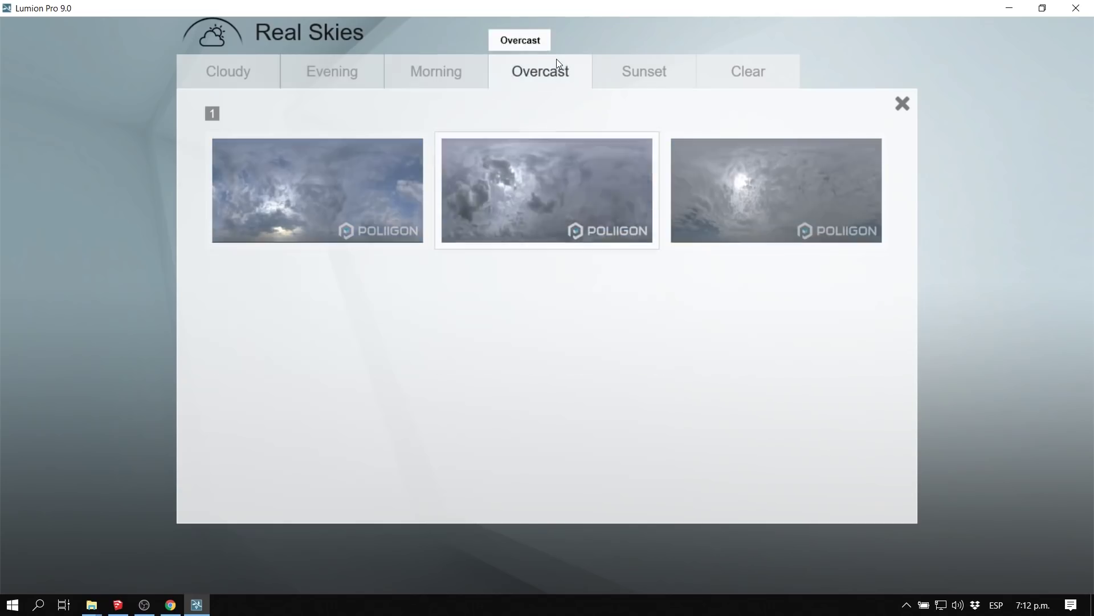
{"action": "left_click", "coordinate": [641, 78]}
{"action": "left_click", "coordinate": [738, 73]}
Compare Morning, Evening and Sunset skies, then apply the sixth Evening sky.
{"action": "left_click", "coordinate": [443, 76]}
{"action": "left_click", "coordinate": [337, 77]}
{"action": "left_click", "coordinate": [440, 77]}
{"action": "left_click", "coordinate": [334, 77]}
{"action": "left_click", "coordinate": [690, 77]}
{"action": "left_click", "coordinate": [334, 77]}
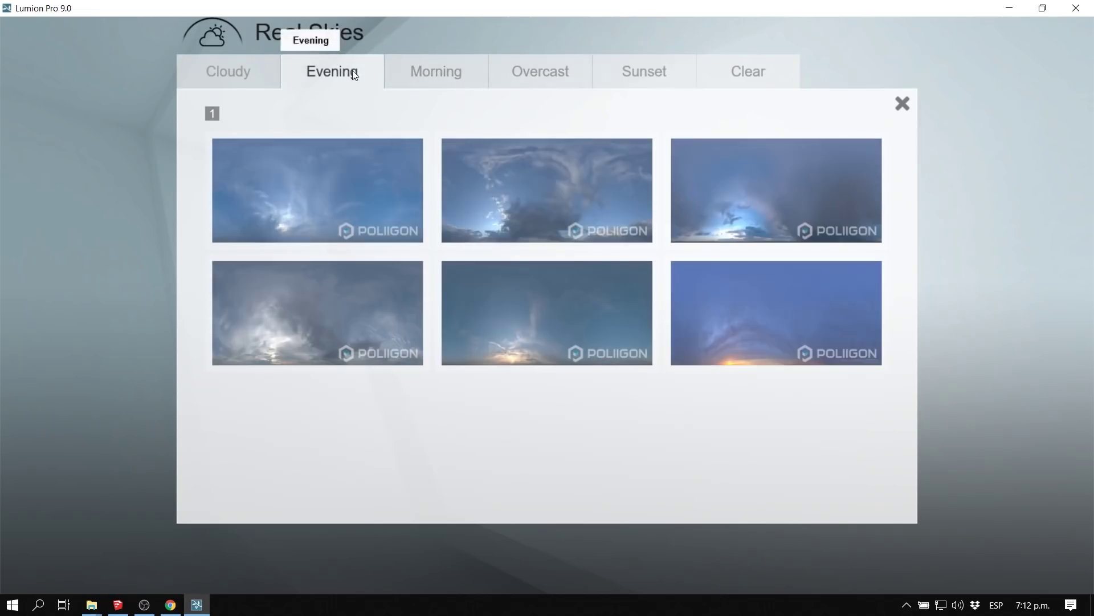
{"action": "left_click", "coordinate": [757, 303]}
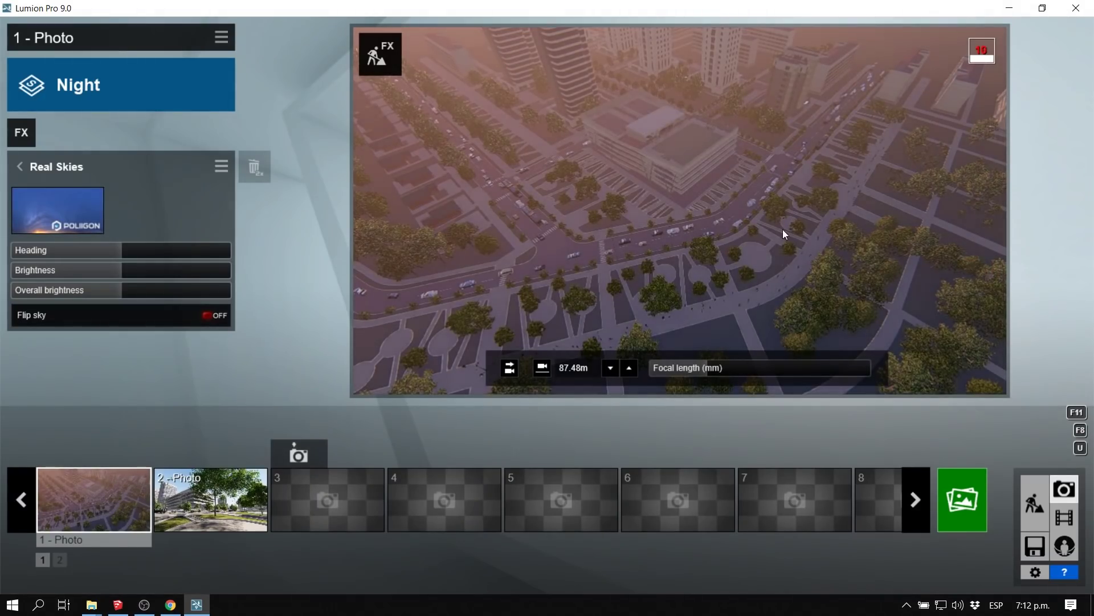
Try Evening 3, settle on the first Evening sky, and render the night photo to the desktop.
{"action": "mouse_move", "coordinate": [783, 230]}
{"action": "right_mouse_down"}
{"action": "mouse_move", "coordinate": [782, 182]}
{"action": "mouse_move", "coordinate": [782, 246]}
{"action": "mouse_move", "coordinate": [782, 226]}
{"action": "right_mouse_up"}
{"action": "left_click", "coordinate": [66, 199]}
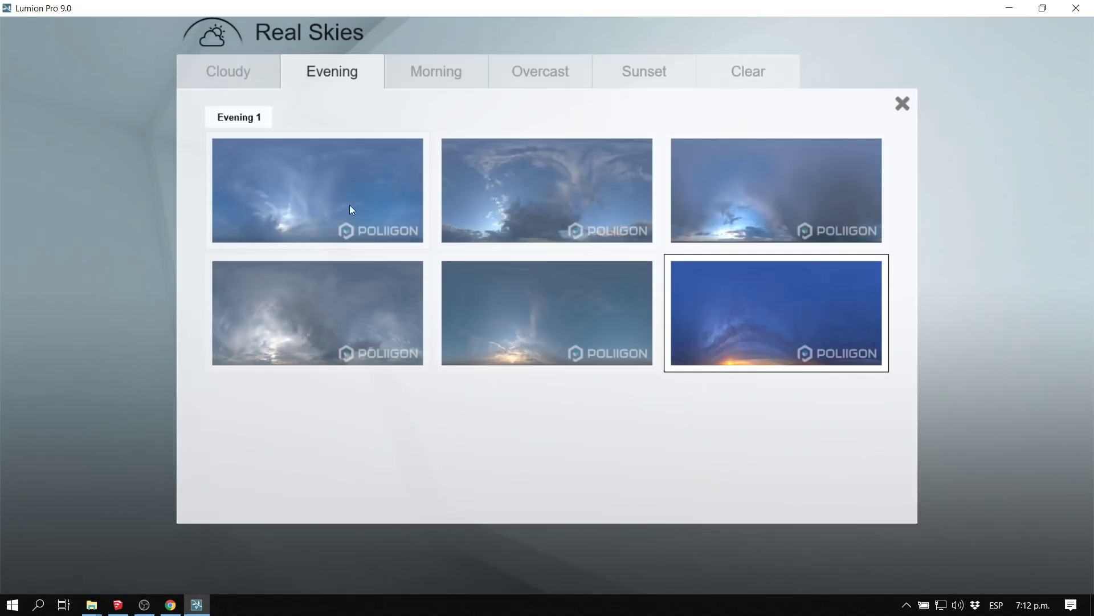
{"action": "left_click", "coordinate": [767, 208]}
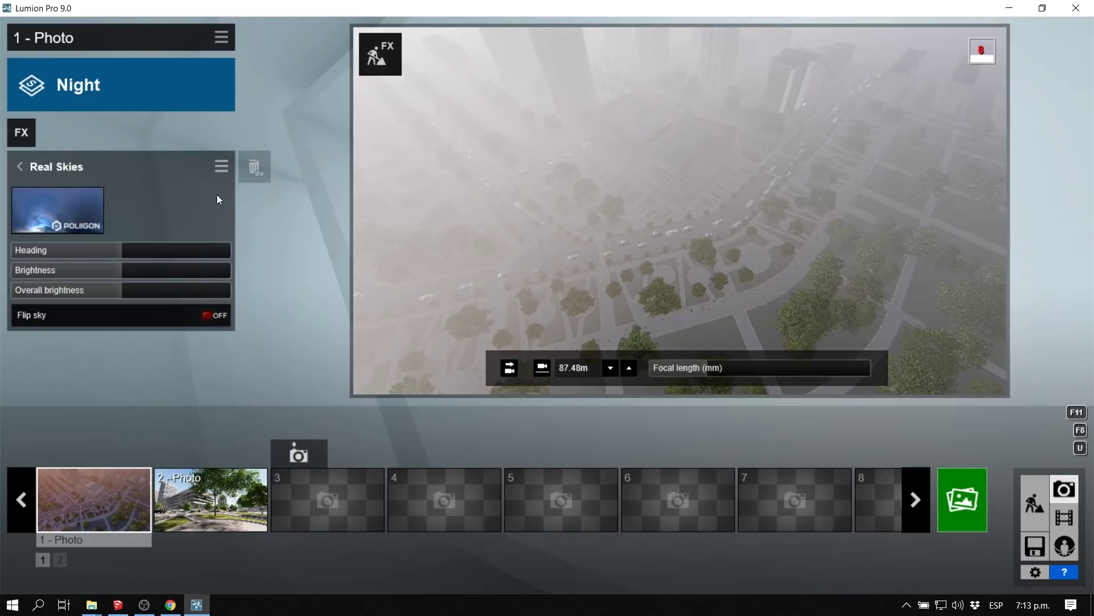
{"action": "right_click_drag", "start_coordinate": [733, 201], "coordinate": [733, 195]}
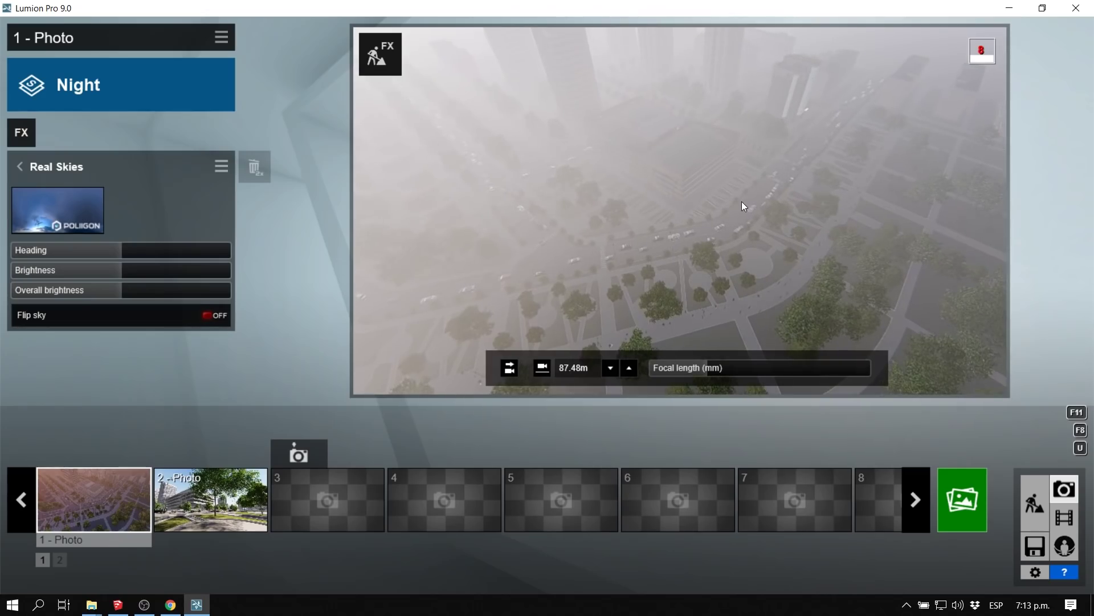
{"action": "left_click", "coordinate": [100, 204]}
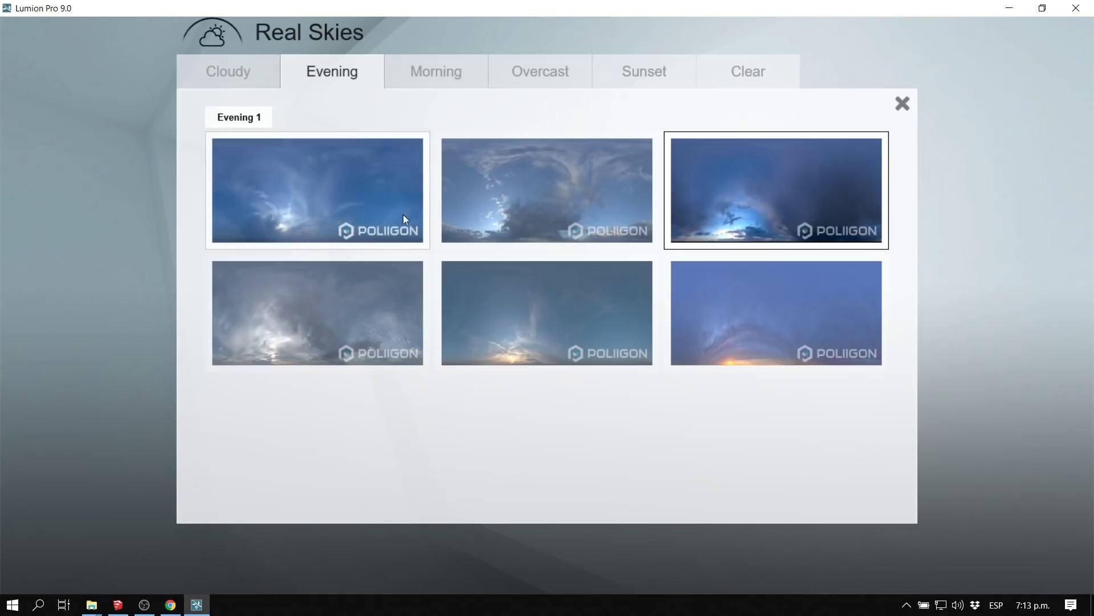
{"action": "left_click", "coordinate": [354, 196]}
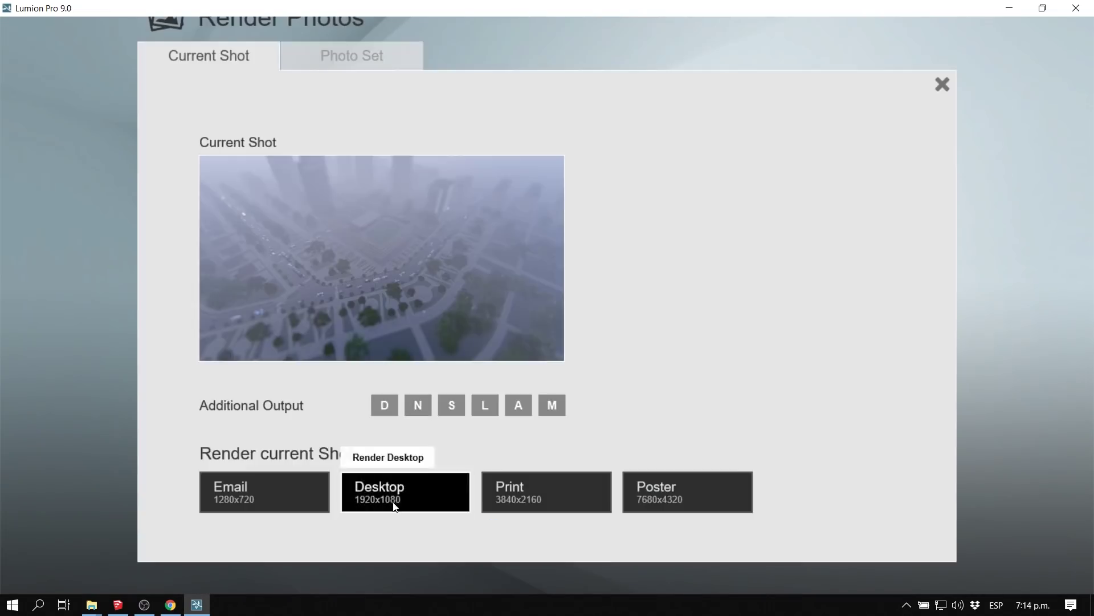
{"action": "left_click", "coordinate": [396, 482]}
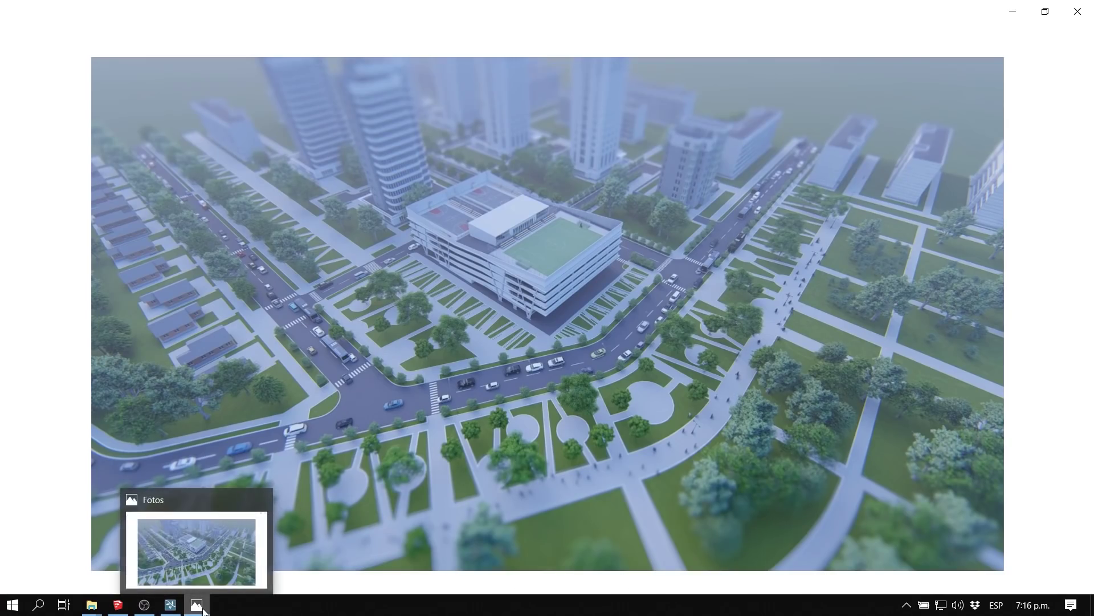
Bring urban1.jpg up in Photos and zoom into the render.
{"action": "left_click", "coordinate": [204, 559]}
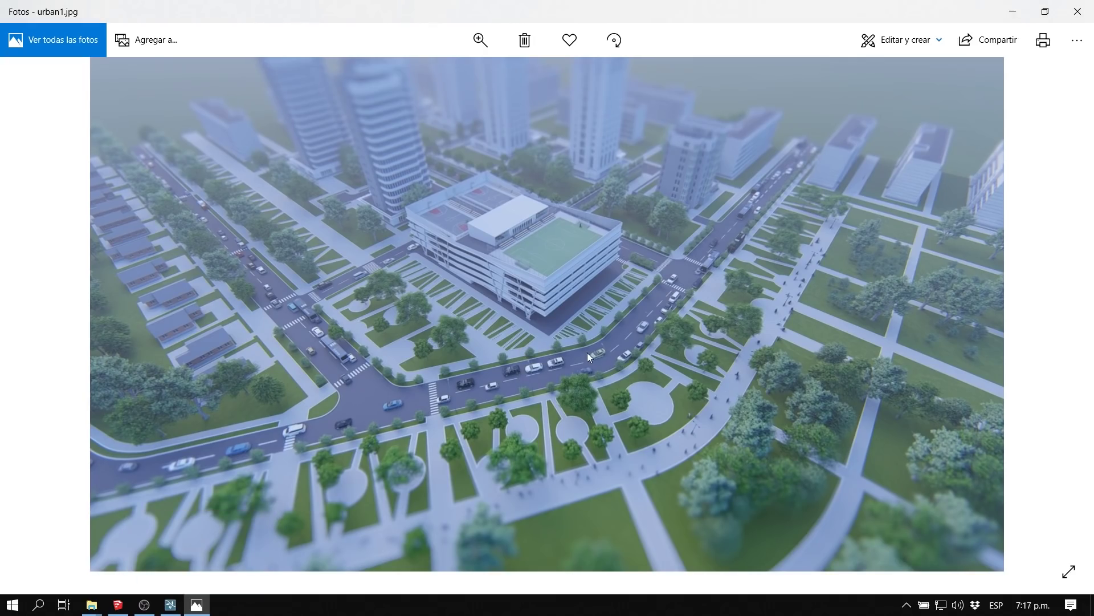
{"action": "scroll", "coordinate": [662, 412], "scroll_direction": "up", "scroll_amount": 3}
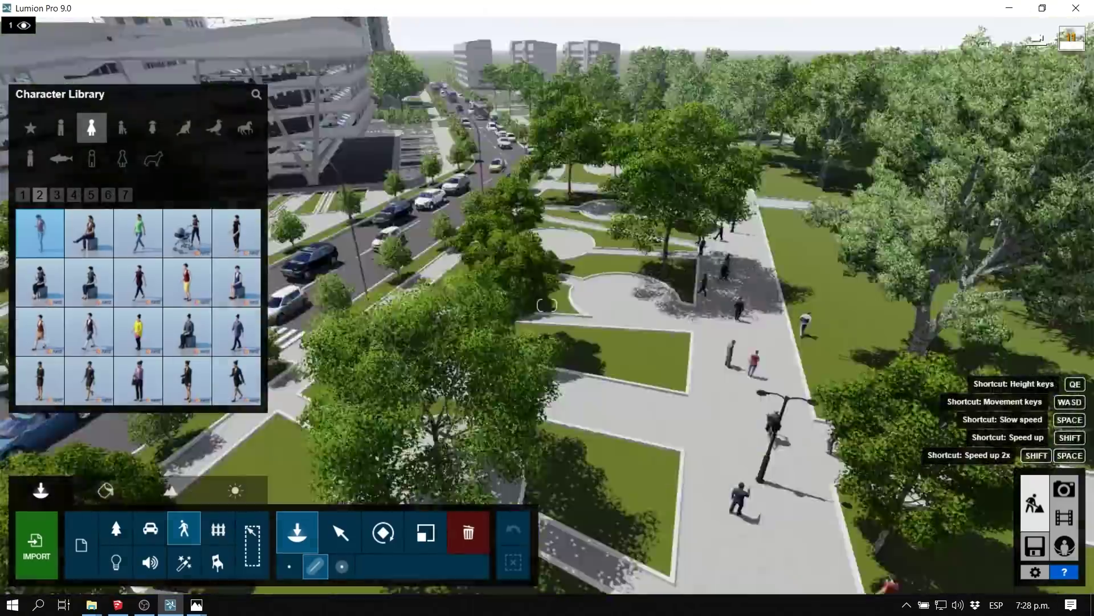
{"action": "left_click", "coordinate": [184, 563]}
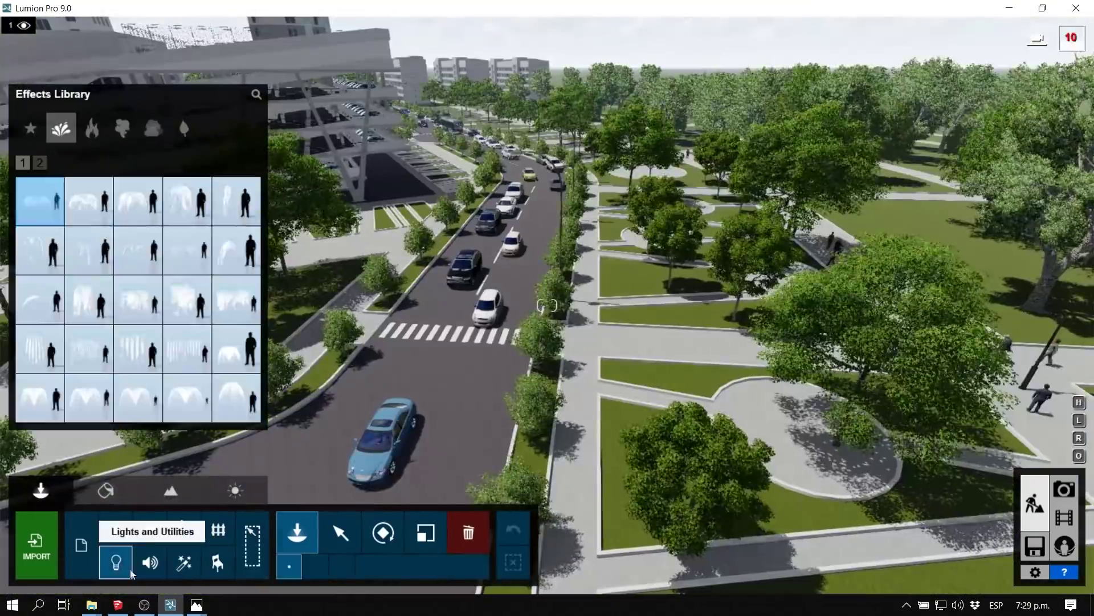
Place lamps from Lights and Utilities and move one about 10.58 m into position.
{"action": "left_click", "coordinate": [116, 563]}
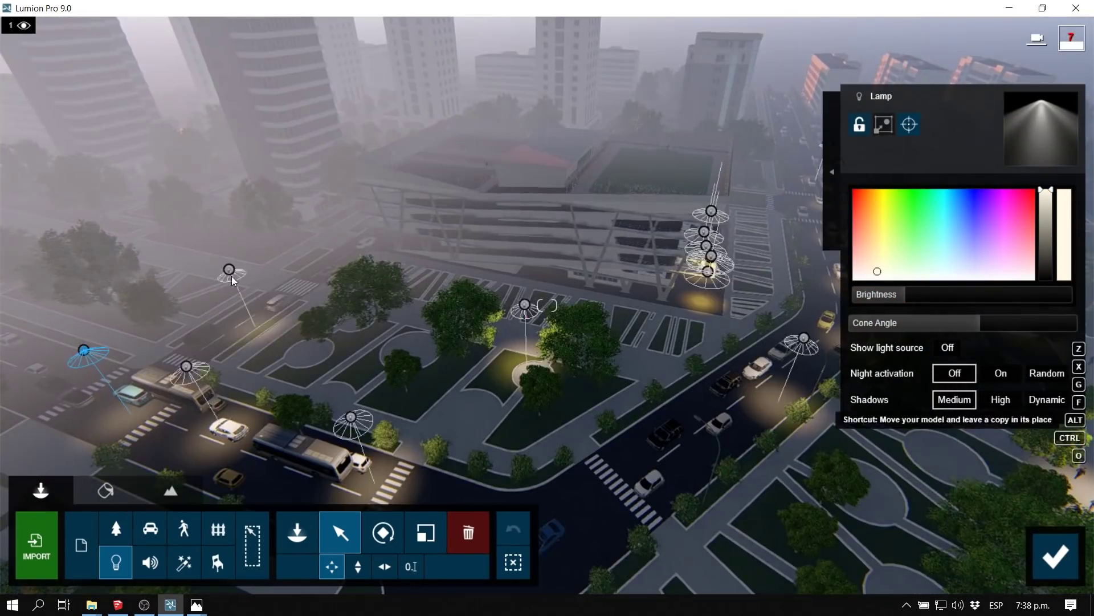
{"action": "left_click_drag", "start_coordinate": [631, 301], "coordinate": [544, 266]}
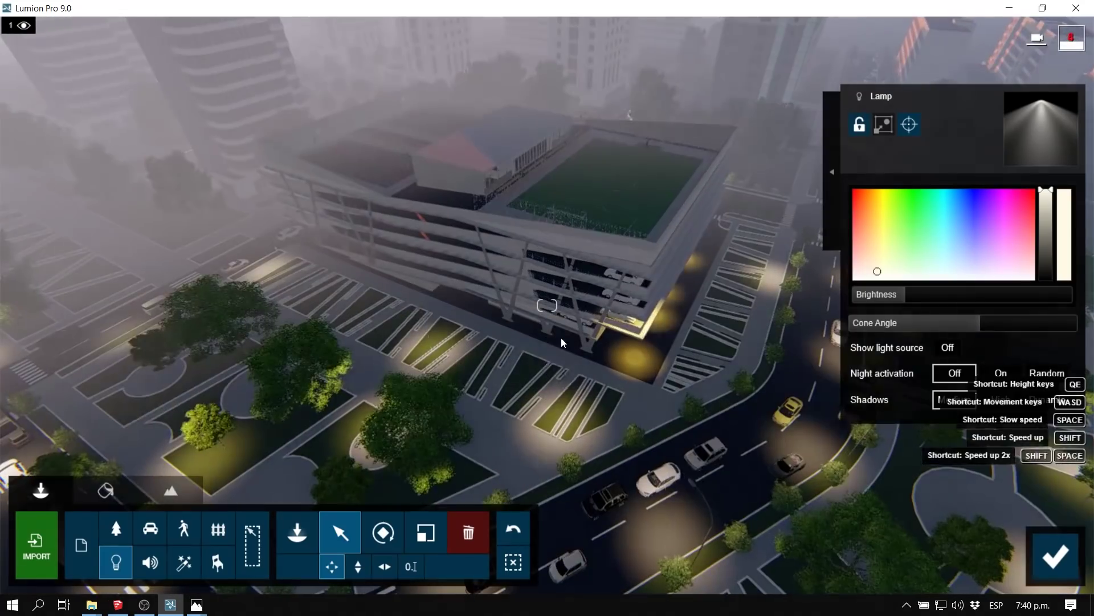
{"action": "left_click", "coordinate": [297, 532]}
{"action": "left_click", "coordinate": [116, 562]}
{"action": "left_click", "coordinate": [91, 128]}
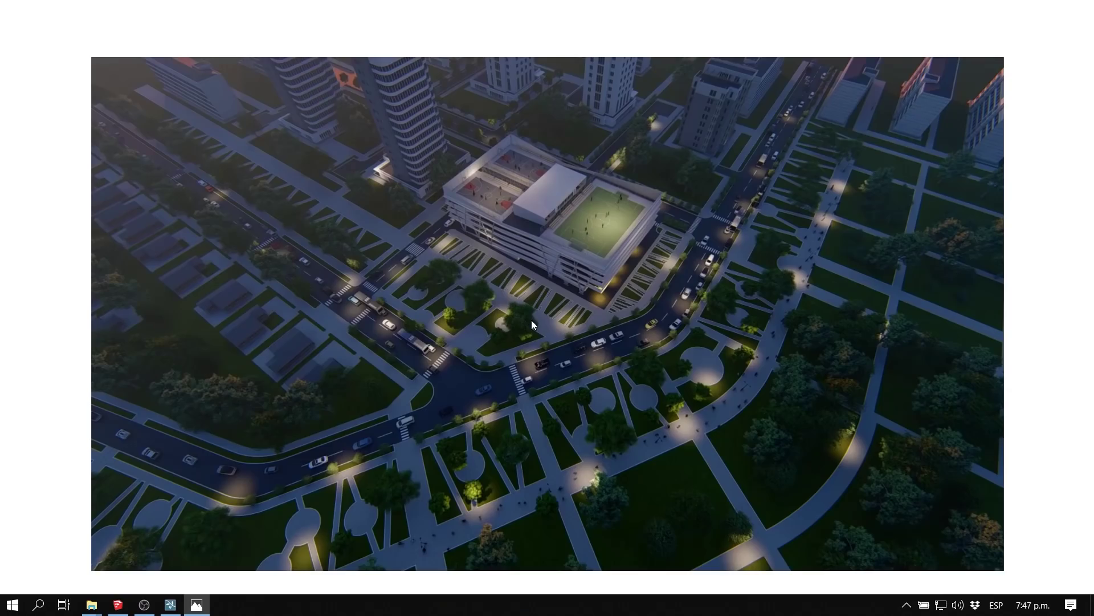
Show night scene.jpg full screen, then zoom and pan toward the rooftop sports building.
{"action": "mouse_move", "coordinate": [1049, 557]}
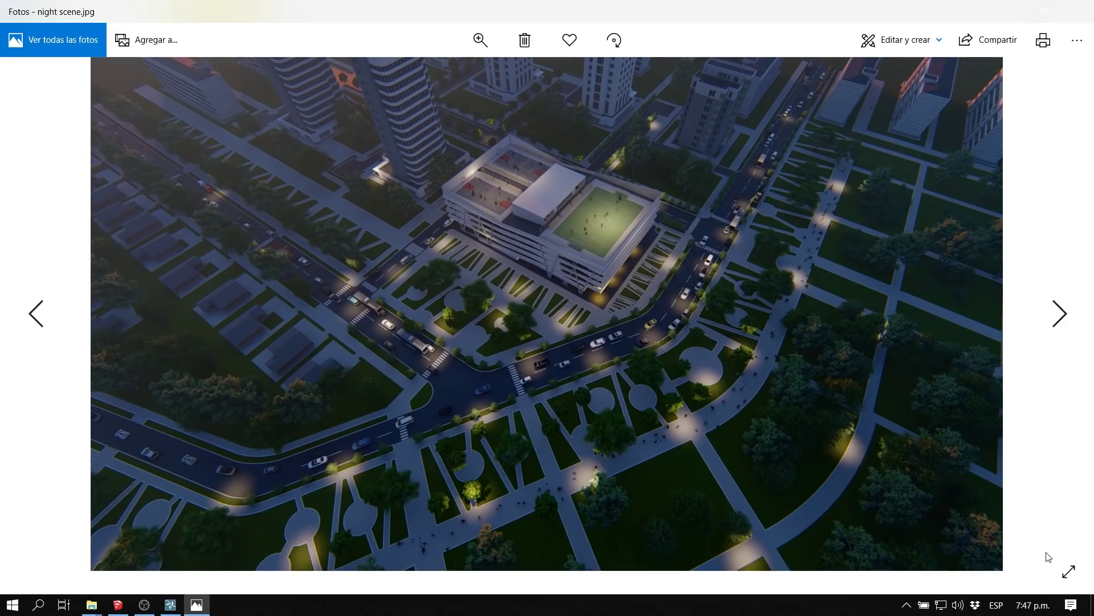
{"action": "left_click", "coordinate": [1079, 580]}
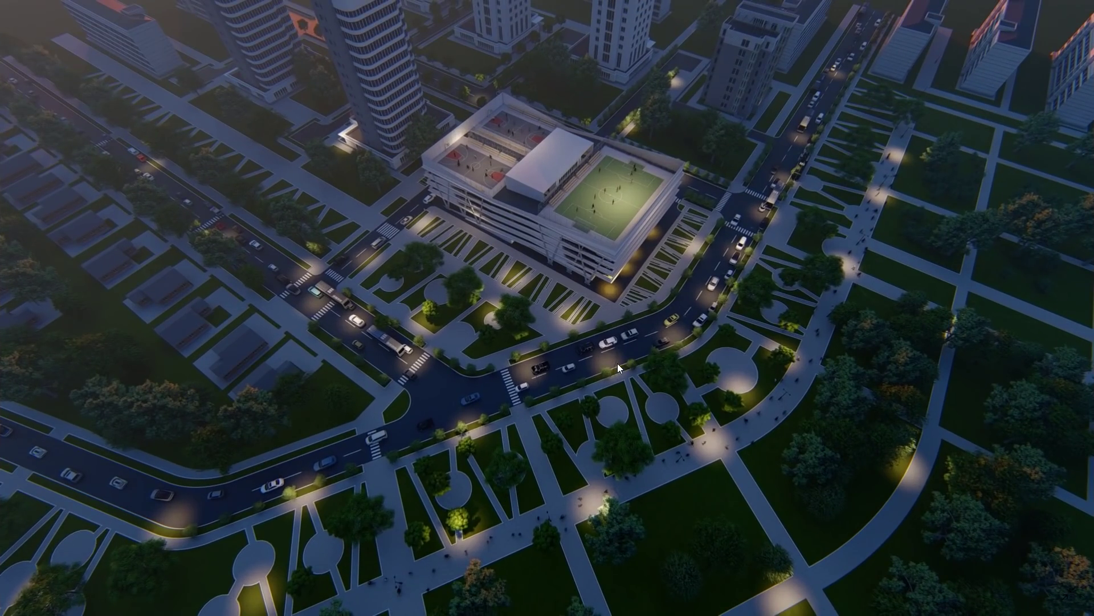
{"action": "scroll", "coordinate": [618, 363], "scroll_direction": "up", "scroll_amount": 2}
{"action": "left_click_drag", "start_coordinate": [761, 301], "coordinate": [751, 499]}
{"action": "scroll", "coordinate": [592, 460], "scroll_direction": "up", "scroll_amount": 2}
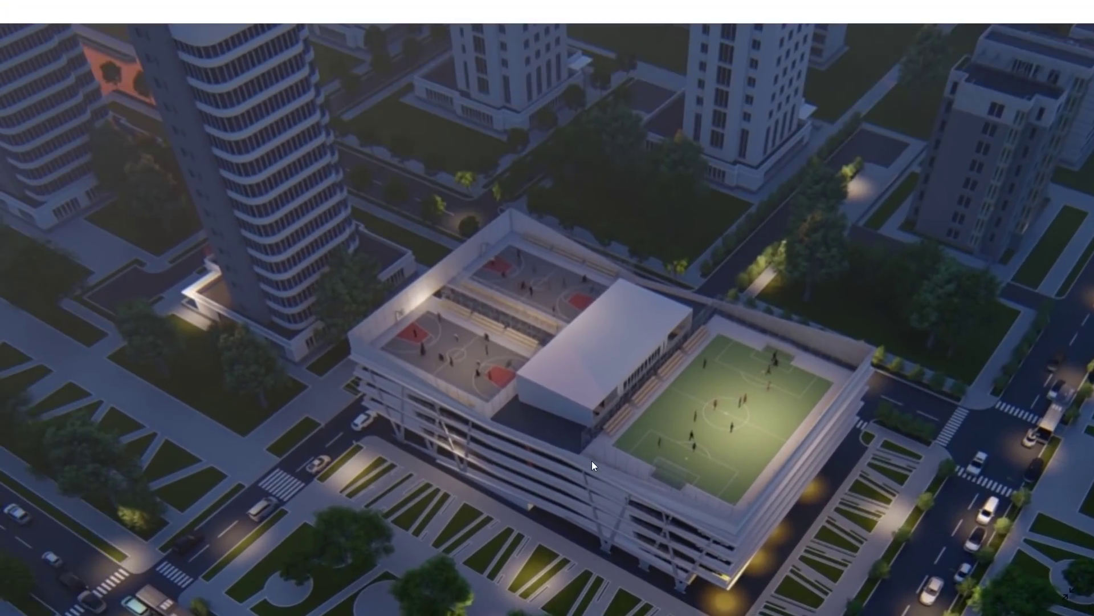
{"action": "scroll", "coordinate": [592, 461], "scroll_direction": "down", "scroll_amount": 3}
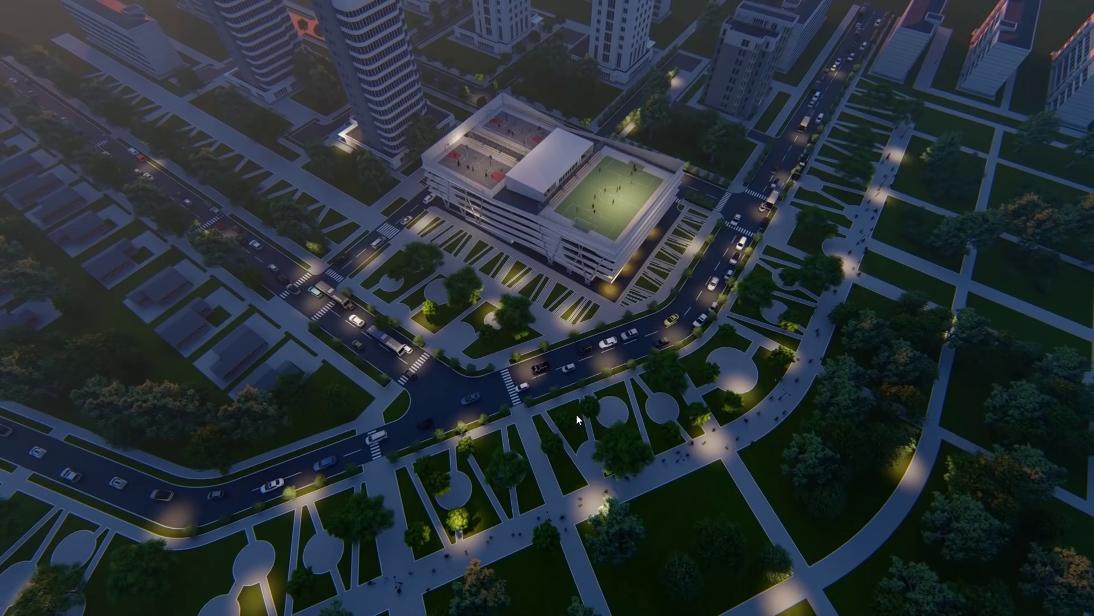
{"action": "scroll", "coordinate": [580, 391], "scroll_direction": "up", "scroll_amount": 2}
{"action": "left_click_drag", "start_coordinate": [681, 337], "coordinate": [610, 478]}
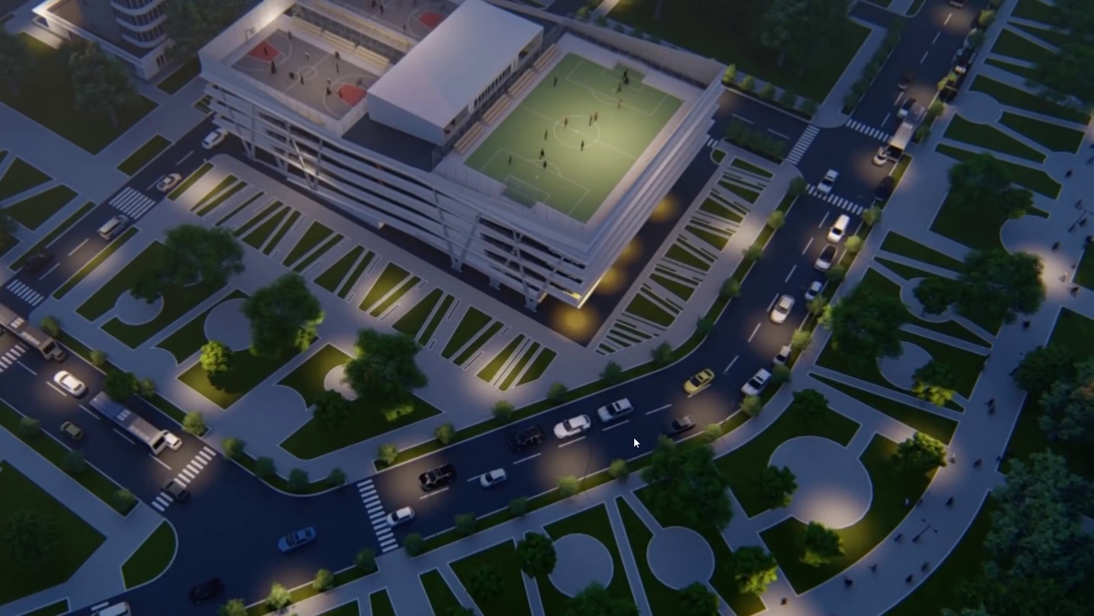
{"action": "scroll", "coordinate": [633, 437], "scroll_direction": "down", "scroll_amount": 3}
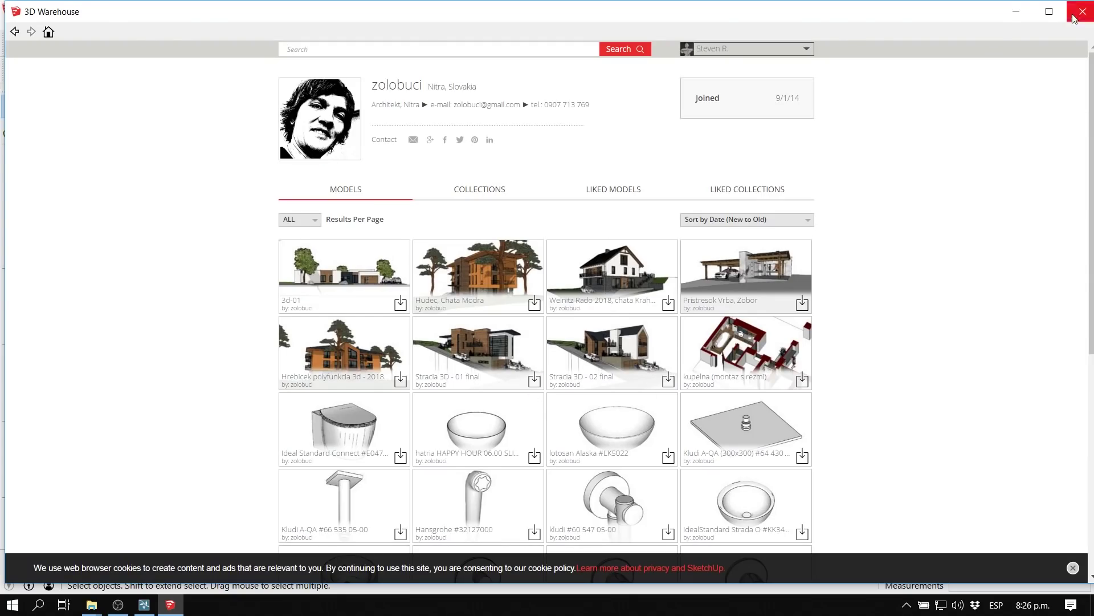
Close 3D Warehouse, start a new Lumion scene, and launch LiveSync, dismissing the save prompt.
{"action": "left_click", "coordinate": [1082, 11]}
{"action": "scroll", "coordinate": [416, 361], "scroll_direction": "down", "scroll_amount": 3}
{"action": "scroll", "coordinate": [484, 337], "scroll_direction": "up", "scroll_amount": 4}
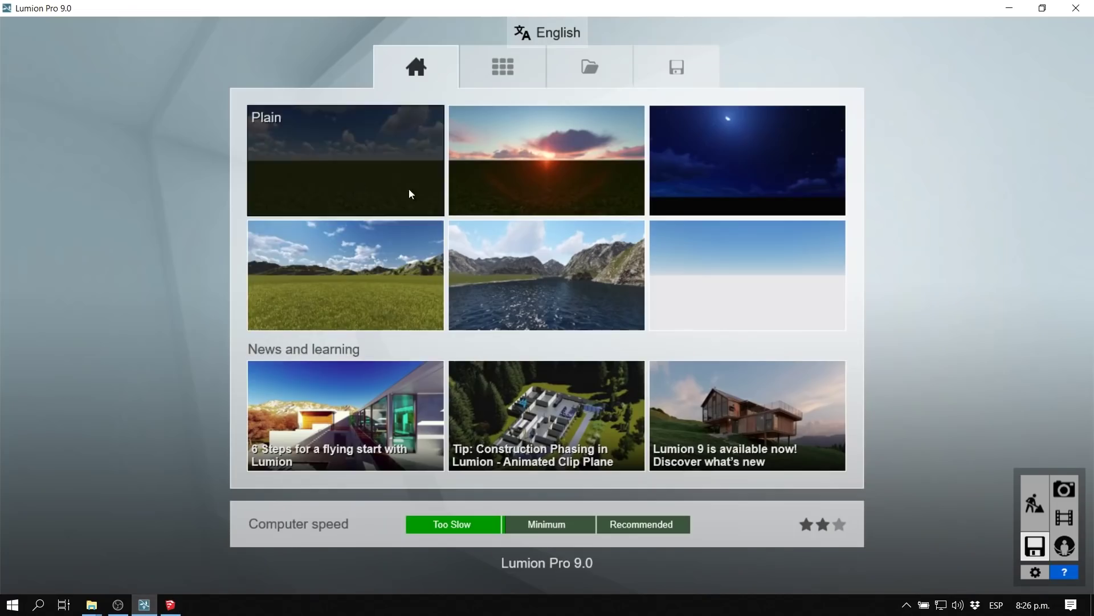
{"action": "left_click", "coordinate": [409, 188]}
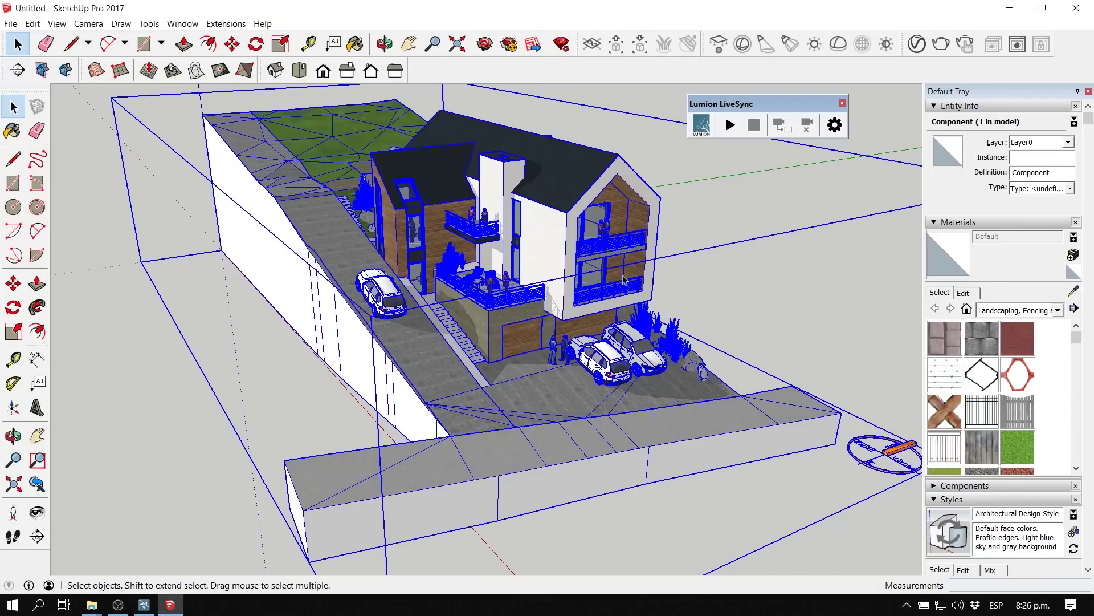
{"action": "left_click", "coordinate": [730, 125]}
{"action": "left_click", "coordinate": [639, 335]}
Save the house model to Escritorio and dismiss the Validity Check report.
{"action": "left_click", "coordinate": [10, 24]}
{"action": "left_click", "coordinate": [66, 69]}
{"action": "scroll", "coordinate": [73, 120], "scroll_direction": "up", "scroll_amount": 3}
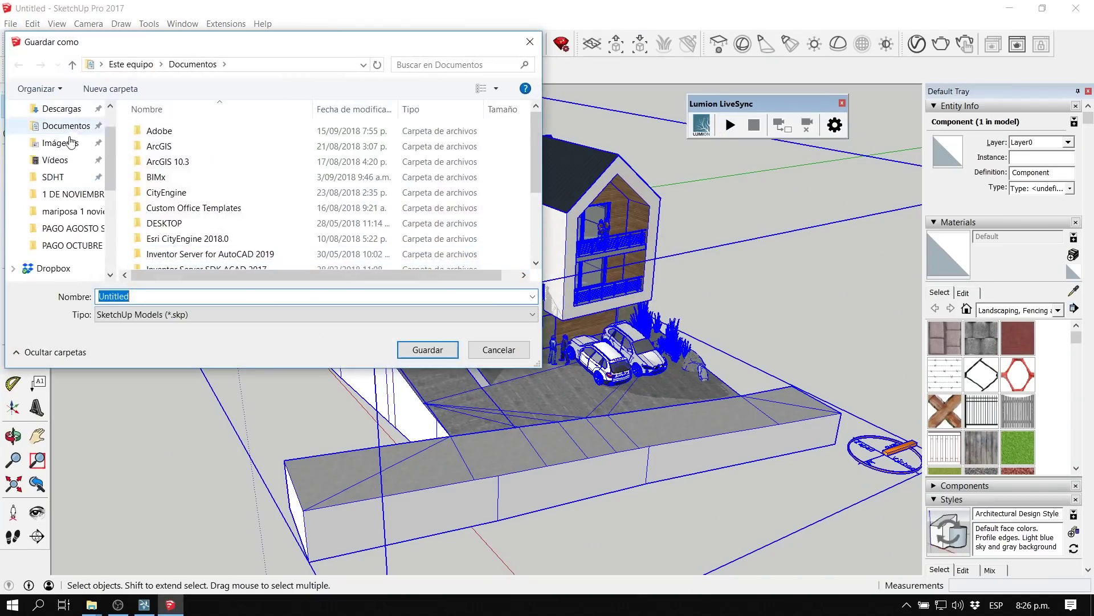
{"action": "scroll", "coordinate": [73, 120], "scroll_direction": "up", "scroll_amount": 2}
{"action": "left_click", "coordinate": [57, 132]}
{"action": "left_click", "coordinate": [428, 349]}
{"action": "left_click", "coordinate": [684, 377]}
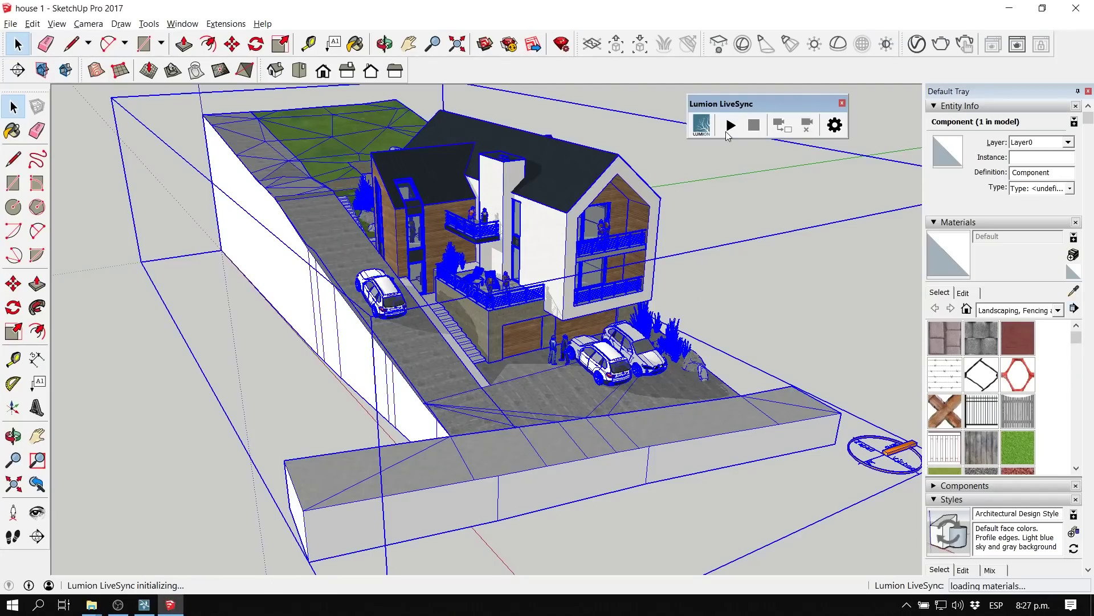
Switch between Lumion and SketchUp to check the synced house model.
{"action": "key", "text": "alt+Tab"}
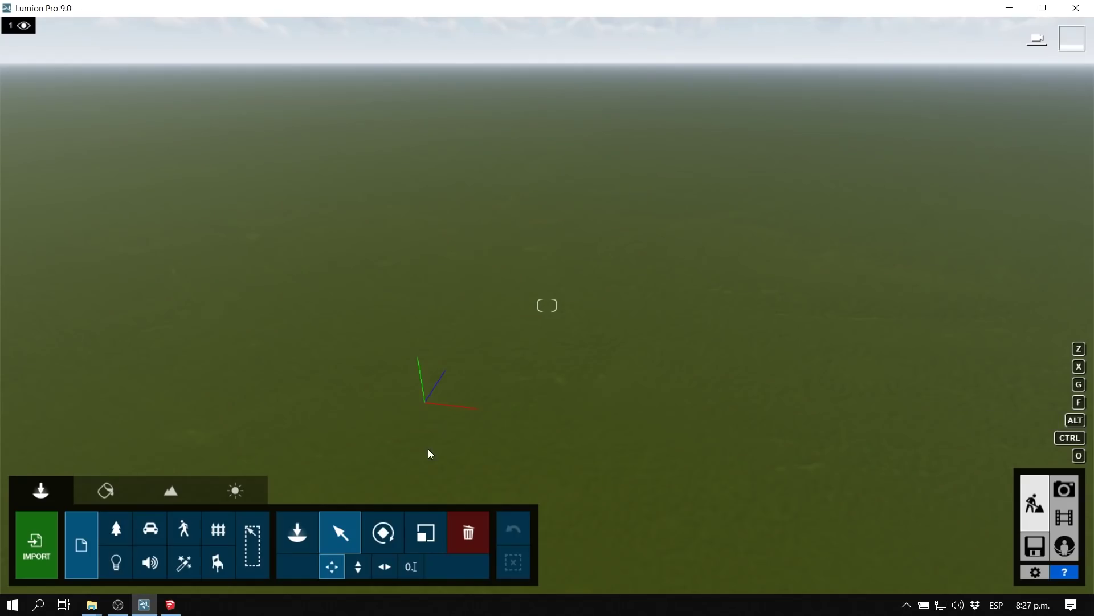
{"action": "key", "text": "alt+Tab"}
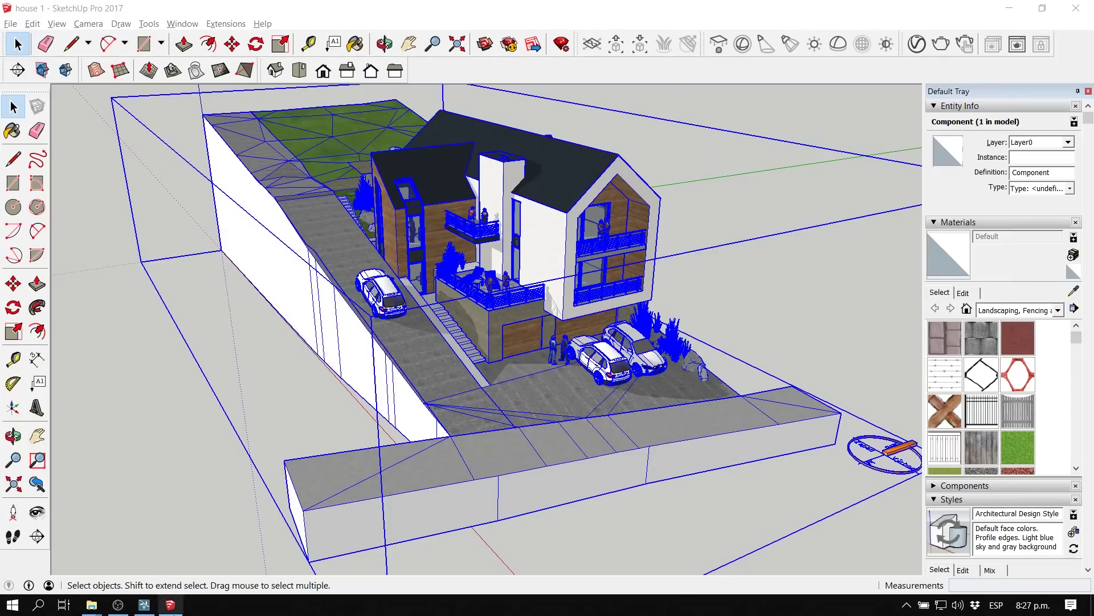
{"action": "mouse_move", "coordinate": [174, 554]}
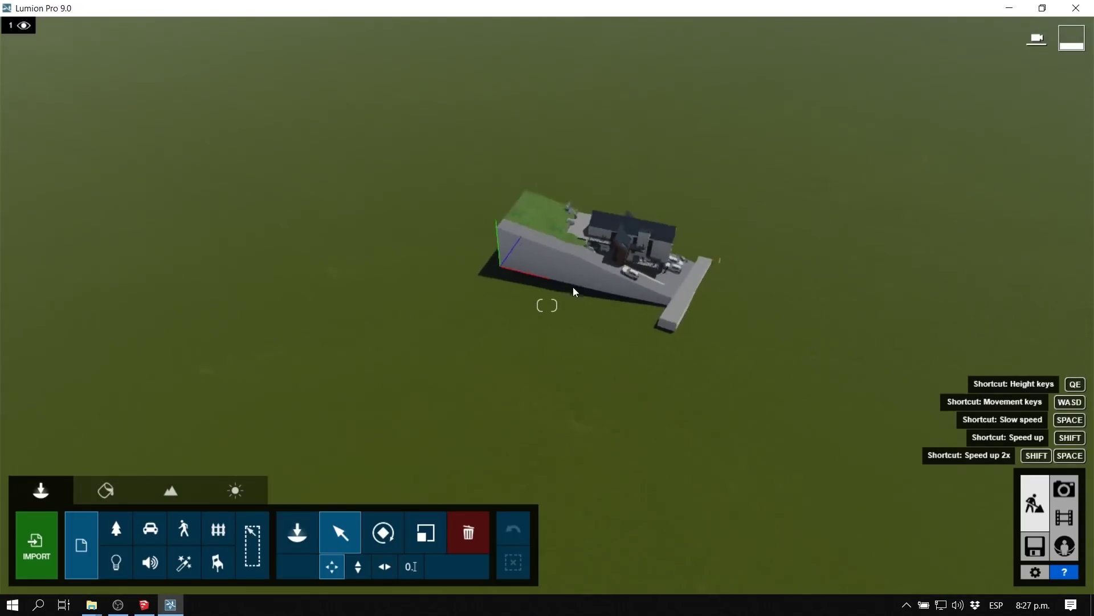
{"action": "scroll", "coordinate": [461, 221], "scroll_direction": "up", "scroll_amount": 5}
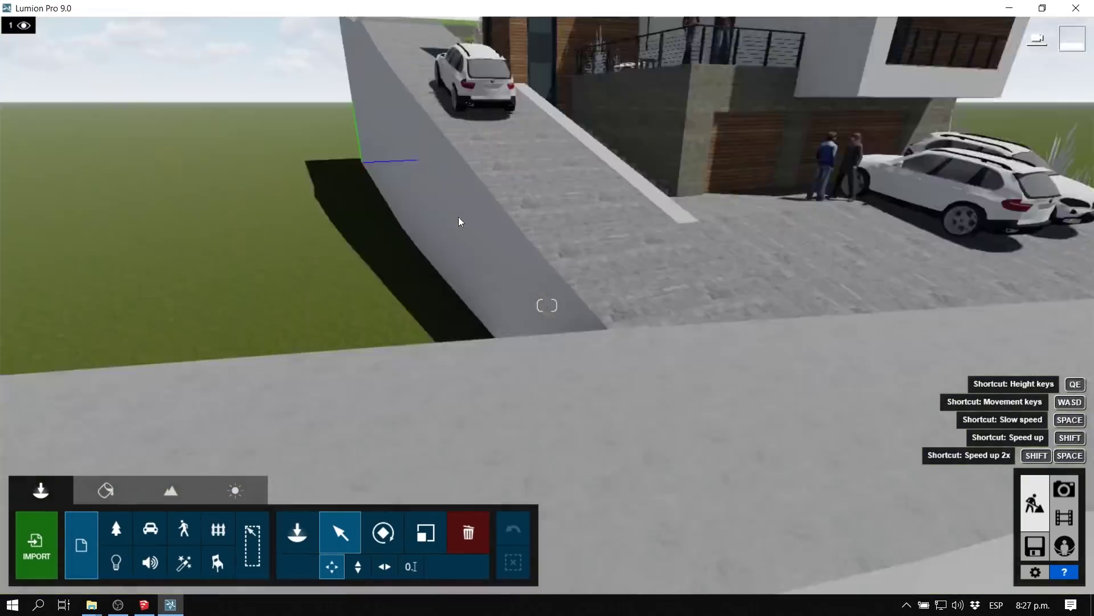
{"action": "scroll", "coordinate": [628, 169], "scroll_direction": "down", "scroll_amount": 10}
{"action": "key", "text": "alt+Tab"}
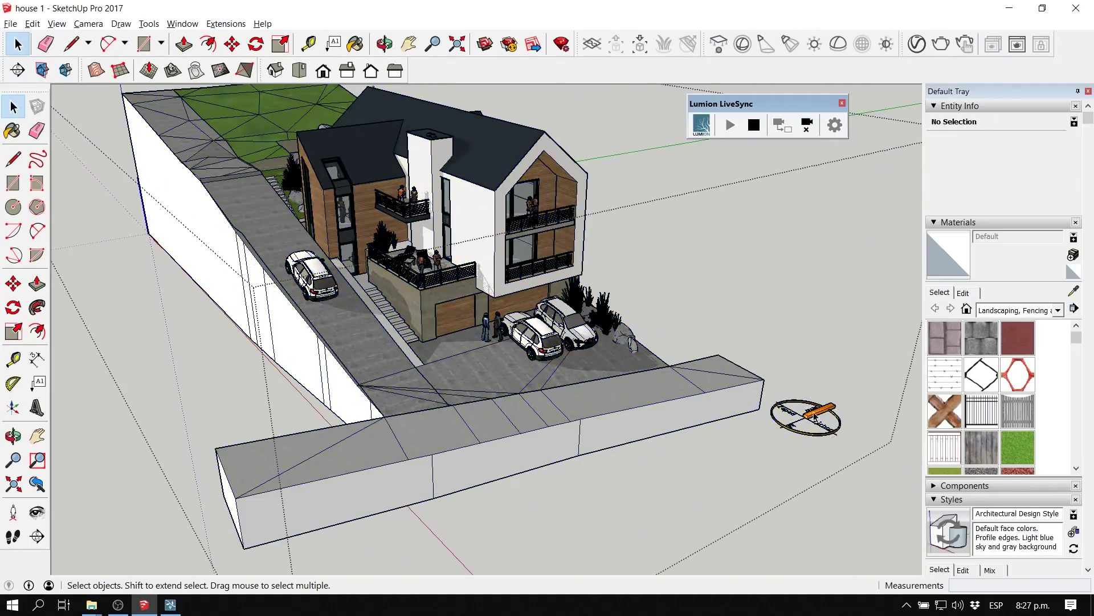
{"action": "key", "text": "alt+Tab"}
{"action": "scroll", "coordinate": [462, 221], "scroll_direction": "up", "scroll_amount": 5}
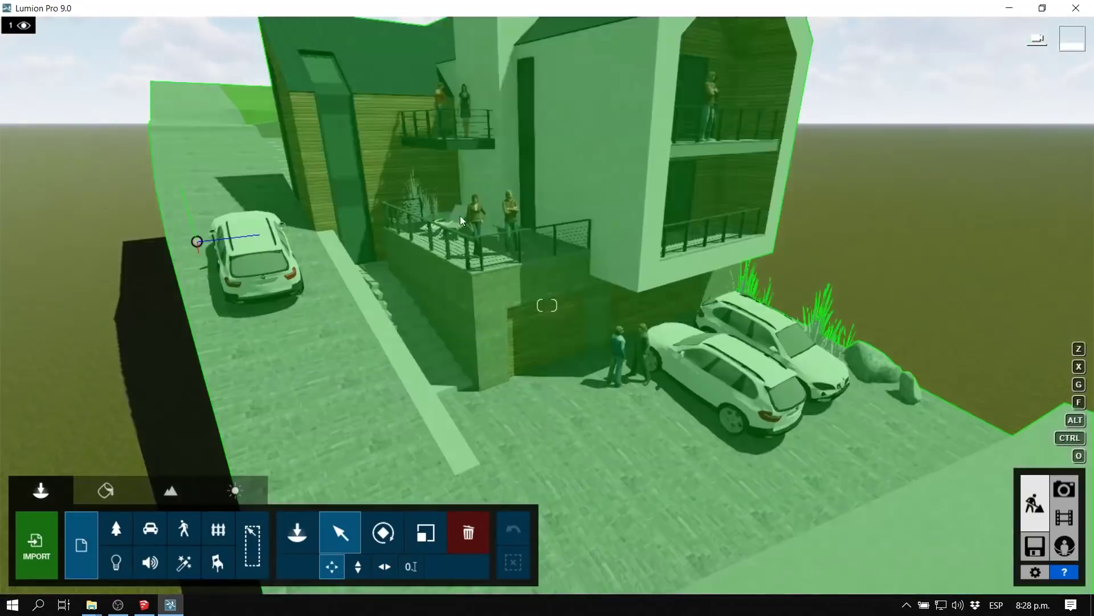
{"action": "scroll", "coordinate": [461, 221], "scroll_direction": "down", "scroll_amount": 10}
Push/pull the hillside block, paint its top faces green, and view the update in Lumion.
{"action": "key", "text": "alt+Tab"}
{"action": "scroll", "coordinate": [264, 281], "scroll_direction": "up", "scroll_amount": 3}
{"action": "key", "text": "p"}
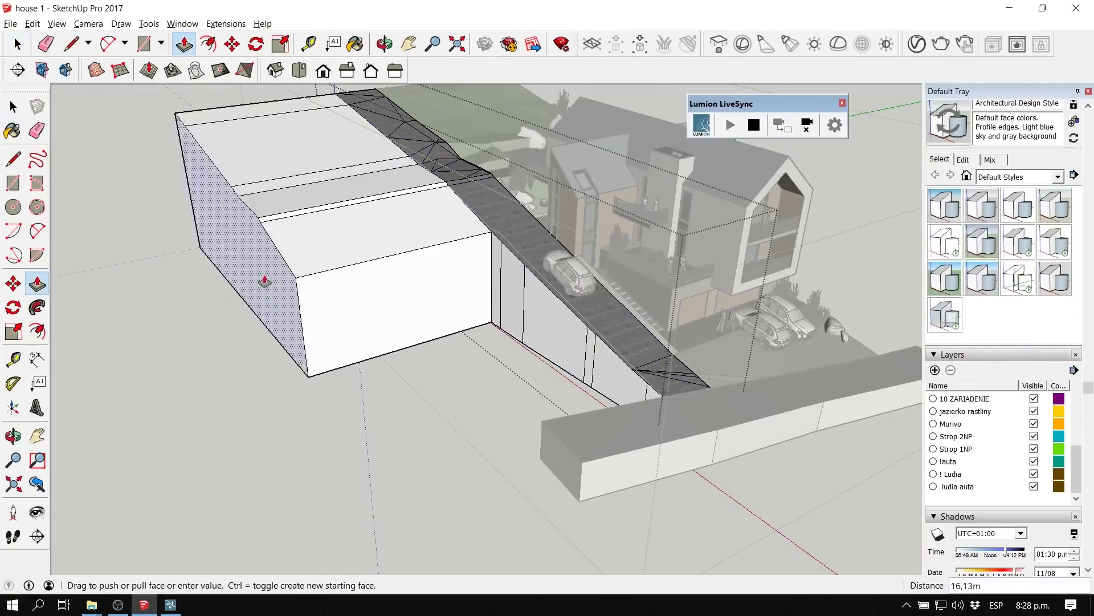
{"action": "left_click", "coordinate": [510, 269]}
{"action": "middle_click_drag", "start_coordinate": [480, 272], "coordinate": [775, 432]}
{"action": "key", "text": "space"}
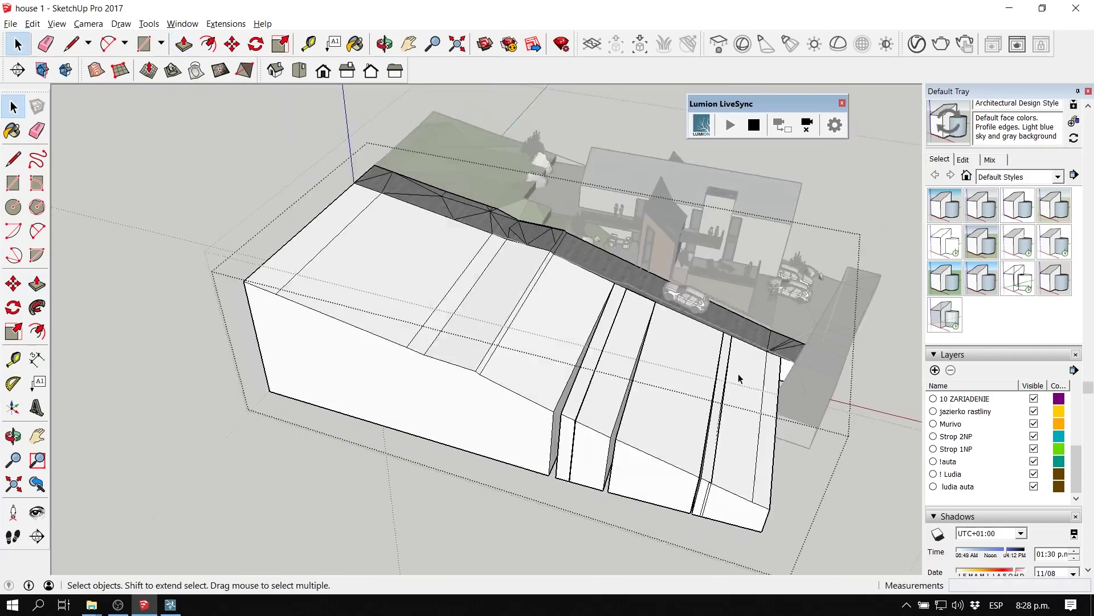
{"action": "key", "text": "b"}
{"action": "left_click", "coordinate": [409, 160]}
{"action": "left_click", "coordinate": [403, 452]}
{"action": "key", "text": "alt+Tab"}
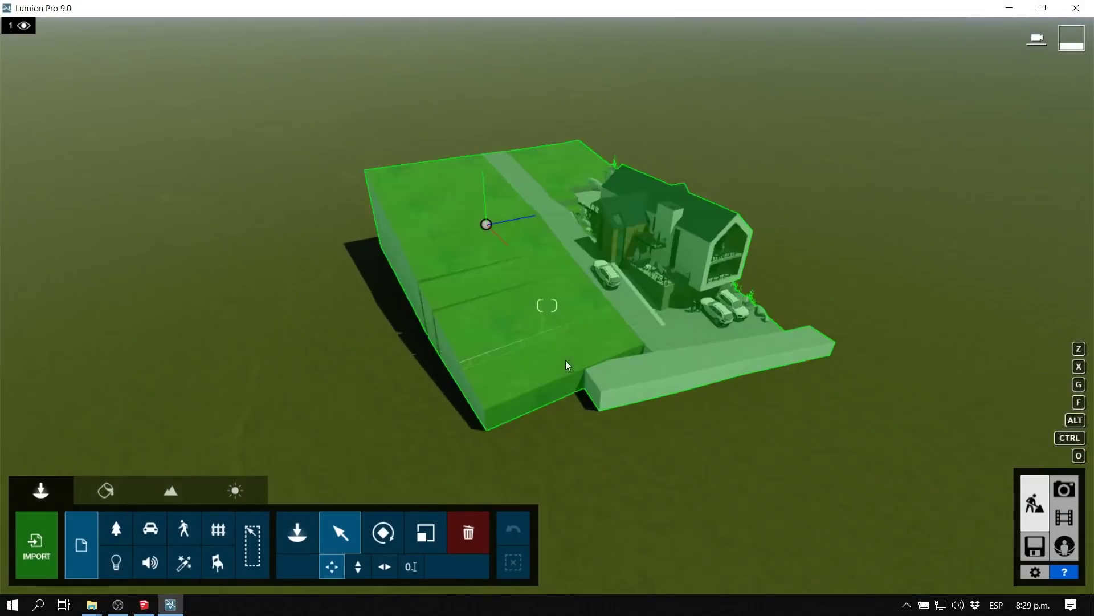
Raise a rocky hill beside the house with Lumion's Height brush and check it from several angles.
{"action": "left_click", "coordinate": [171, 490]}
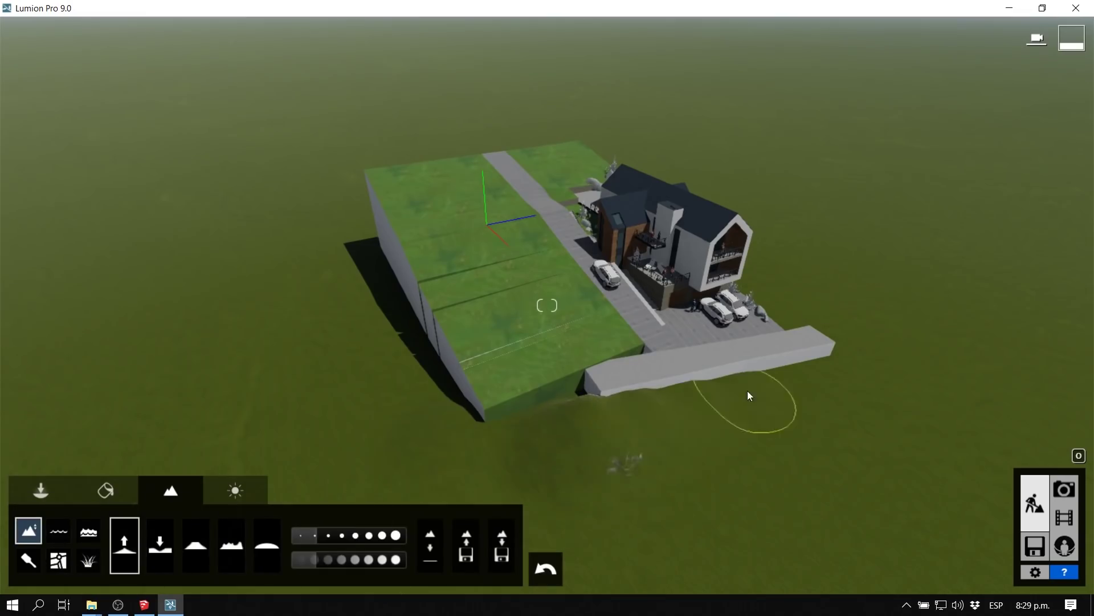
{"action": "right_click_drag", "start_coordinate": [308, 296], "coordinate": [342, 268]}
{"action": "left_click", "coordinate": [586, 264]}
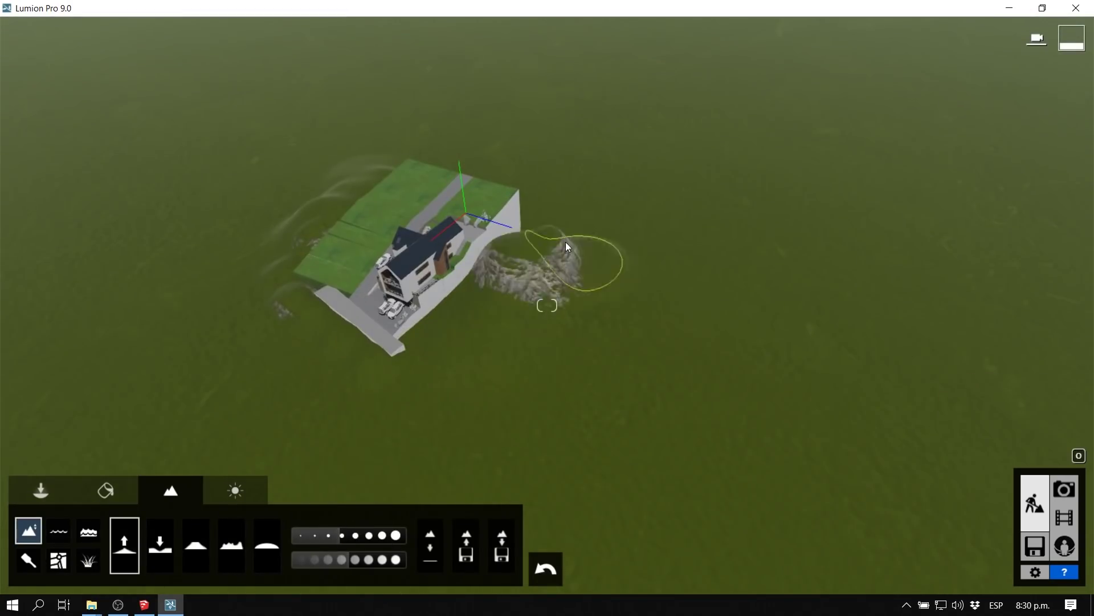
{"action": "right_click_drag", "start_coordinate": [574, 314], "coordinate": [470, 289]}
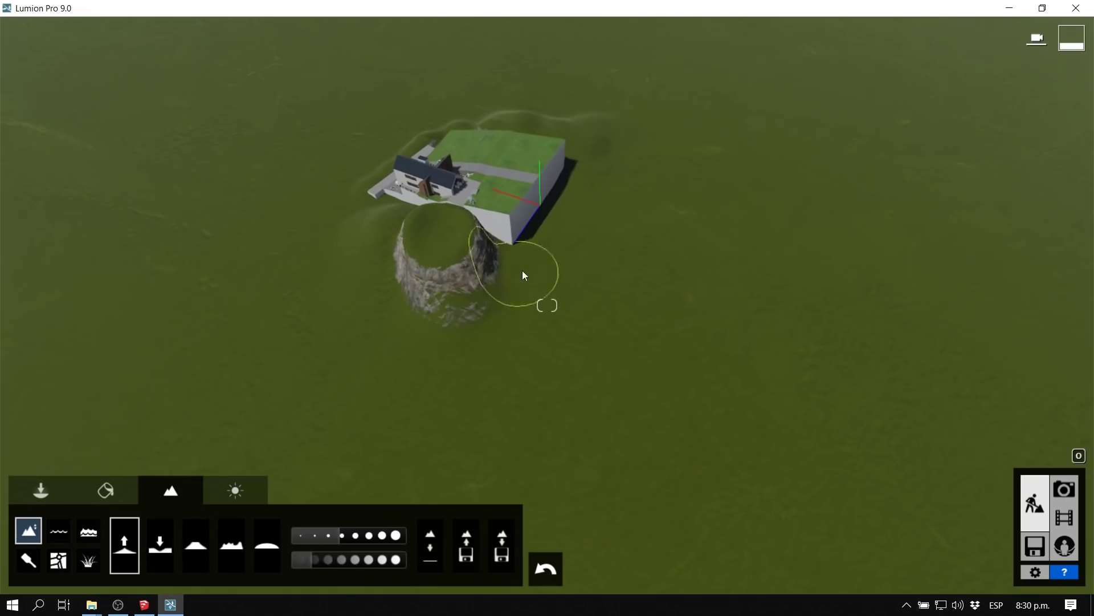
{"action": "mouse_move", "coordinate": [922, 86]}
{"action": "right_mouse_down"}
{"action": "mouse_move", "coordinate": [621, 330]}
{"action": "mouse_move", "coordinate": [606, 430]}
{"action": "right_mouse_up"}
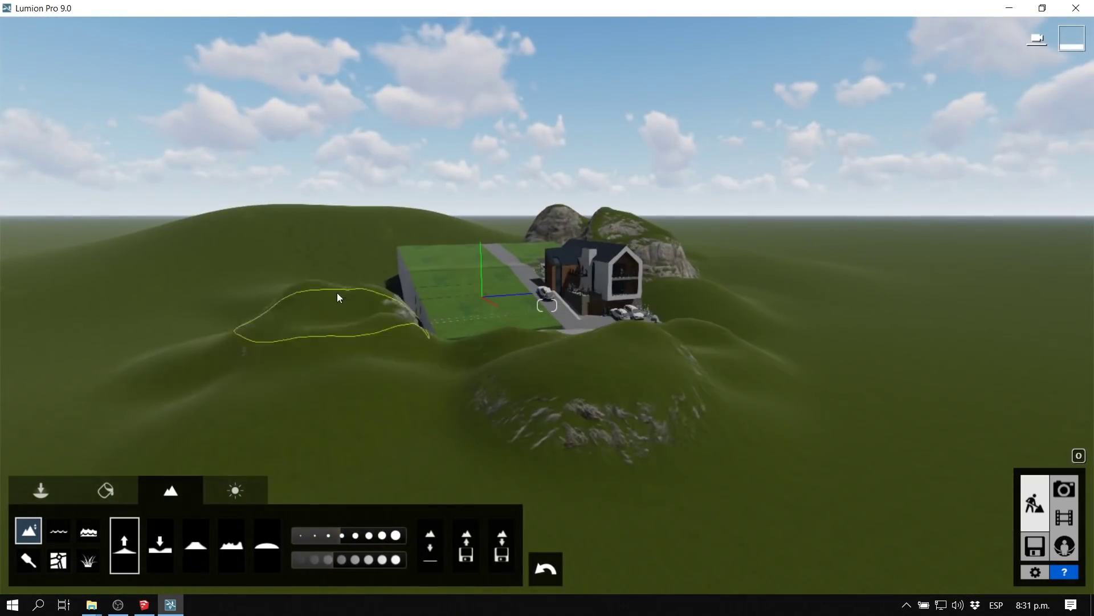
{"action": "right_click_drag", "start_coordinate": [334, 322], "coordinate": [478, 221]}
{"action": "mouse_move", "coordinate": [517, 450]}
{"action": "right_mouse_down"}
{"action": "mouse_move", "coordinate": [353, 399]}
{"action": "mouse_move", "coordinate": [171, 467]}
{"action": "right_mouse_up"}
{"action": "left_click", "coordinate": [29, 561]}
{"action": "scroll", "coordinate": [520, 373], "scroll_direction": "up", "scroll_amount": 3}
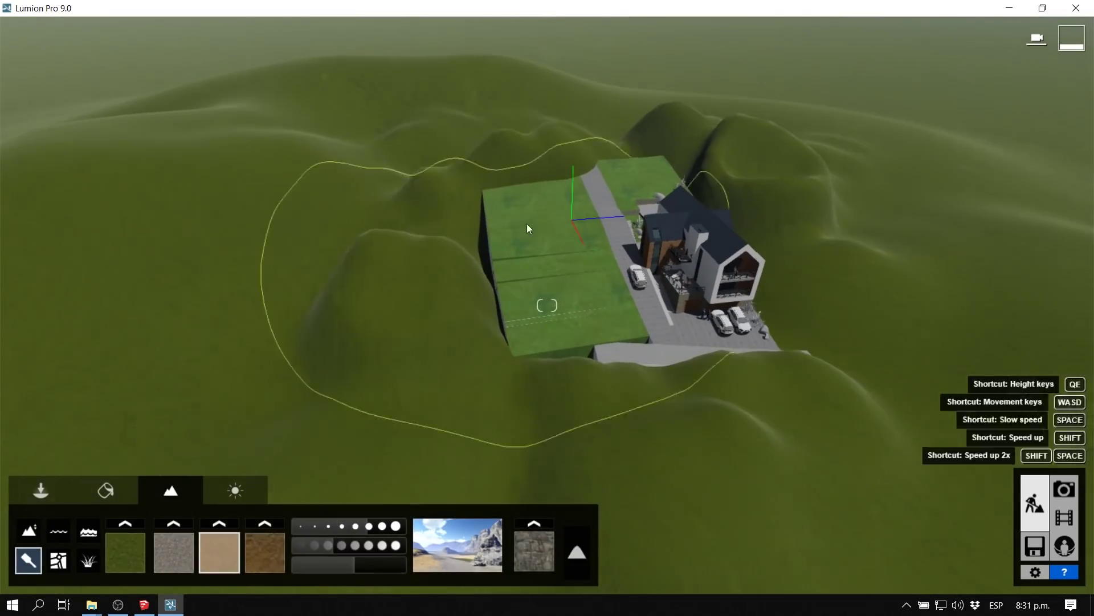
{"action": "left_click", "coordinate": [28, 532]}
{"action": "scroll", "coordinate": [627, 299], "scroll_direction": "down", "scroll_amount": 3}
In SketchUp, Push/Pull the driveway-side wall face to extrude new blocks.
{"action": "key", "text": "alt+Tab"}
{"action": "scroll", "coordinate": [614, 376], "scroll_direction": "up", "scroll_amount": 3}
{"action": "middle_click_drag", "start_coordinate": [697, 419], "coordinate": [589, 384]}
{"action": "scroll", "coordinate": [589, 383], "scroll_direction": "down", "scroll_amount": 5}
{"action": "scroll", "coordinate": [588, 384], "scroll_direction": "up", "scroll_amount": 5}
{"action": "key", "text": "space"}
{"action": "left_click", "coordinate": [659, 342]}
{"action": "key", "text": "p"}
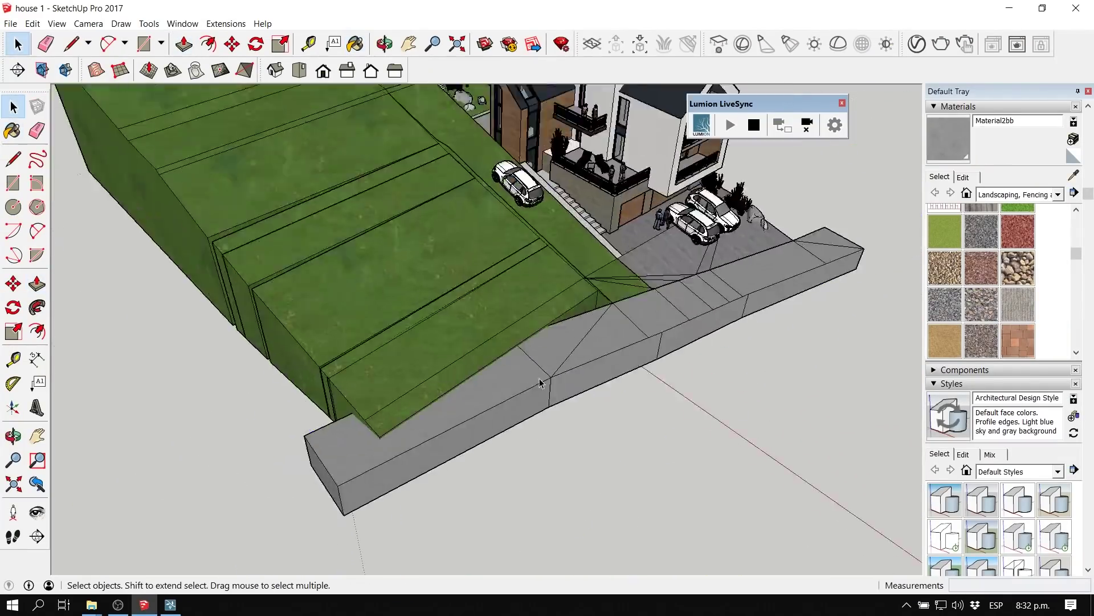
{"action": "middle_click_drag", "start_coordinate": [542, 379], "coordinate": [495, 386]}
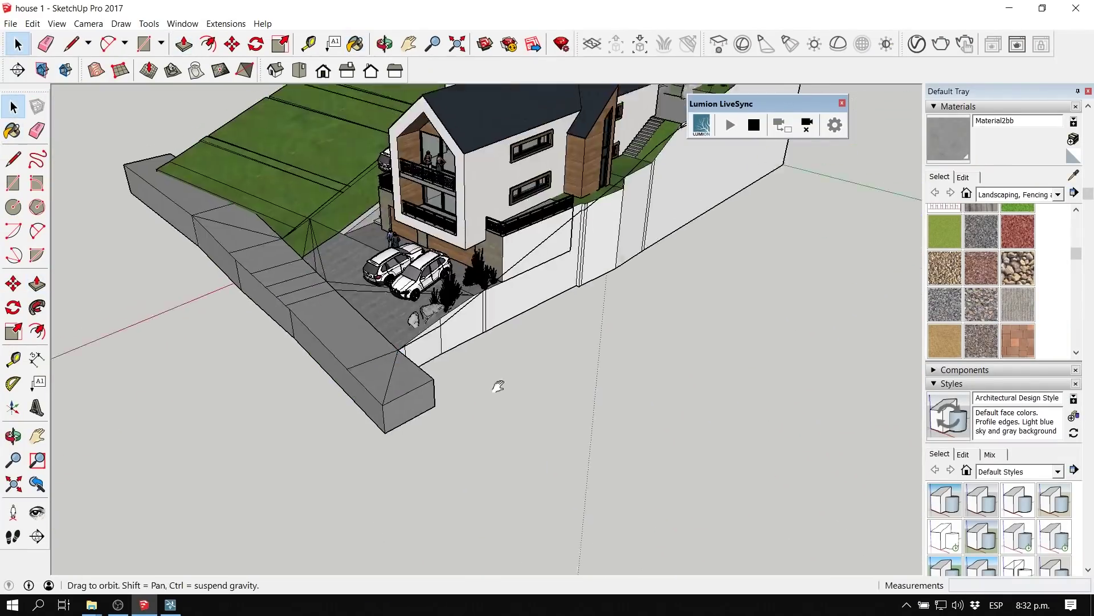
{"action": "key", "text": "p"}
{"action": "left_click", "coordinate": [772, 296]}
{"action": "left_click", "coordinate": [599, 382]}
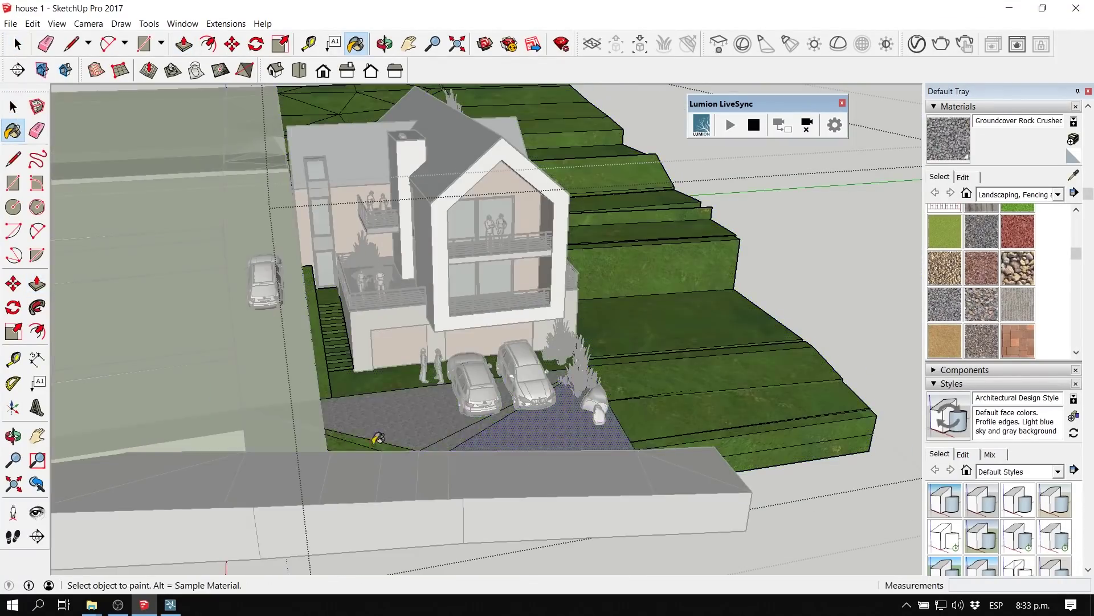
{"action": "scroll", "coordinate": [378, 438], "scroll_direction": "up", "scroll_amount": 5}
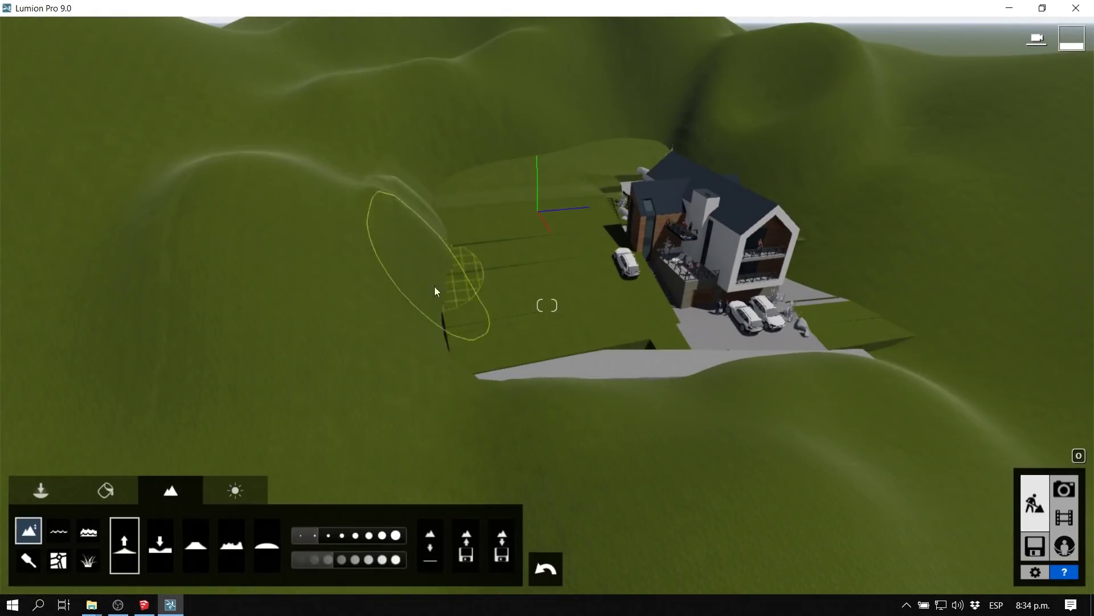
Try several Nature grass materials, including tufted grass and Farm Grass, on the zelen1 lawn.
{"action": "right_click_drag", "start_coordinate": [436, 292], "coordinate": [525, 183]}
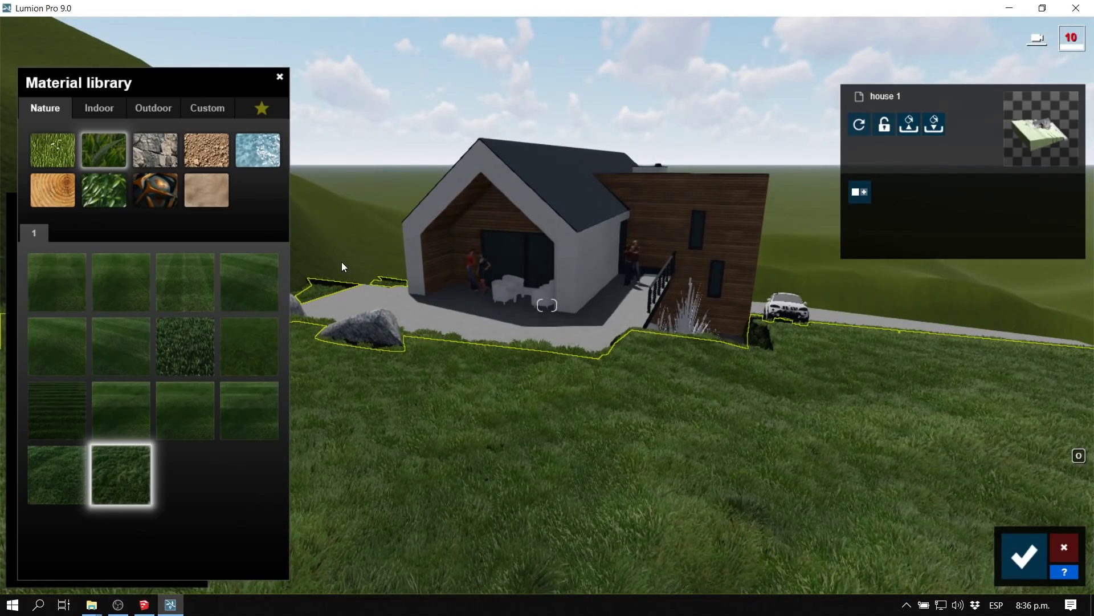
{"action": "left_click", "coordinate": [480, 408]}
{"action": "right_click_drag", "start_coordinate": [543, 414], "coordinate": [700, 382]}
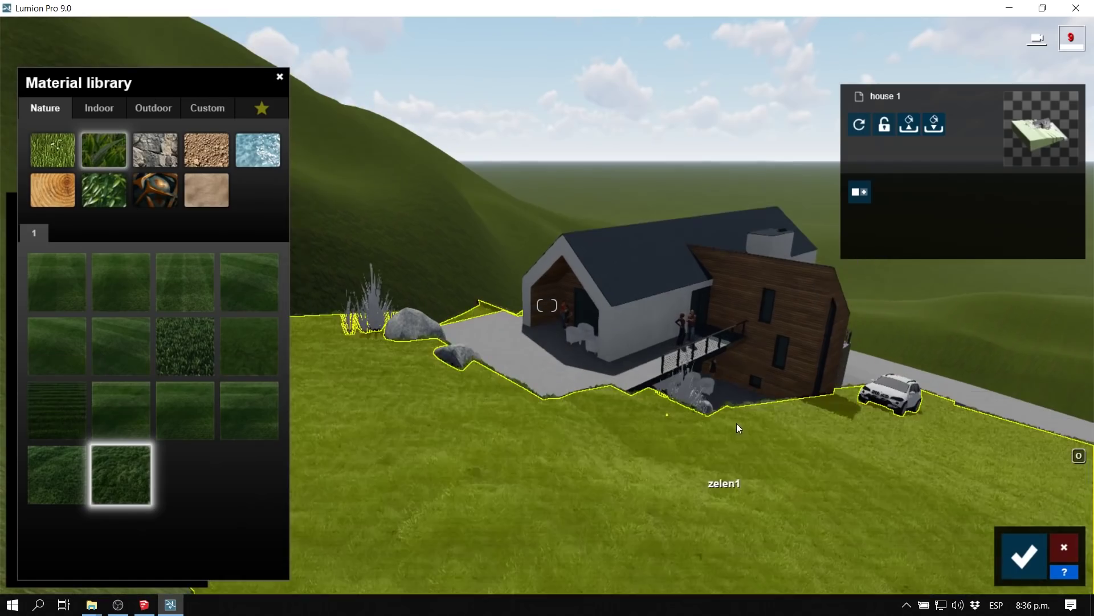
{"action": "left_click", "coordinate": [776, 429]}
{"action": "left_click", "coordinate": [72, 428]}
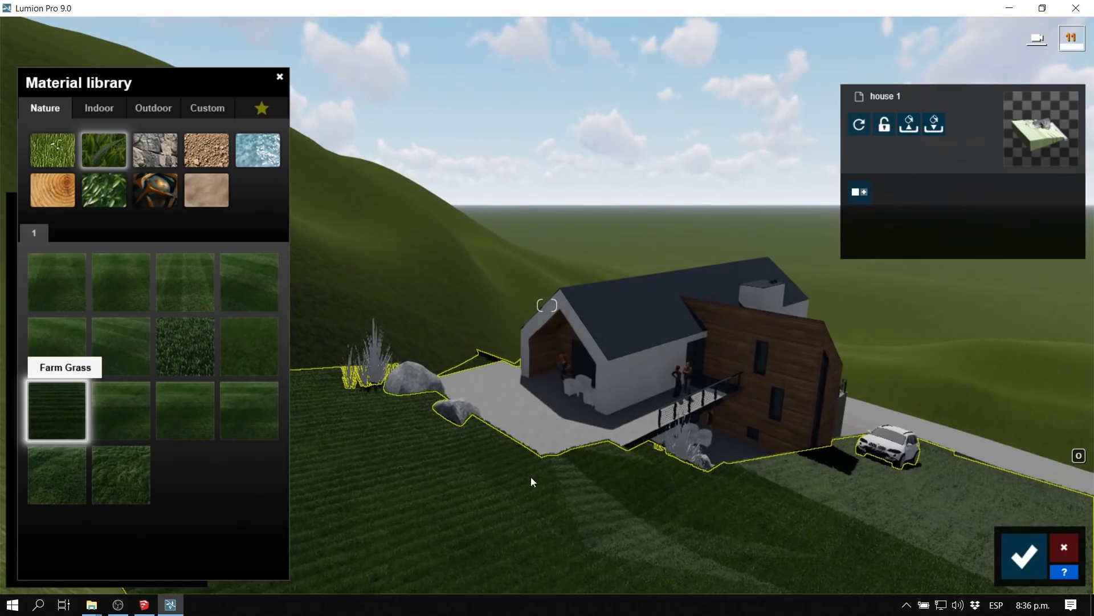
{"action": "left_click", "coordinate": [531, 476]}
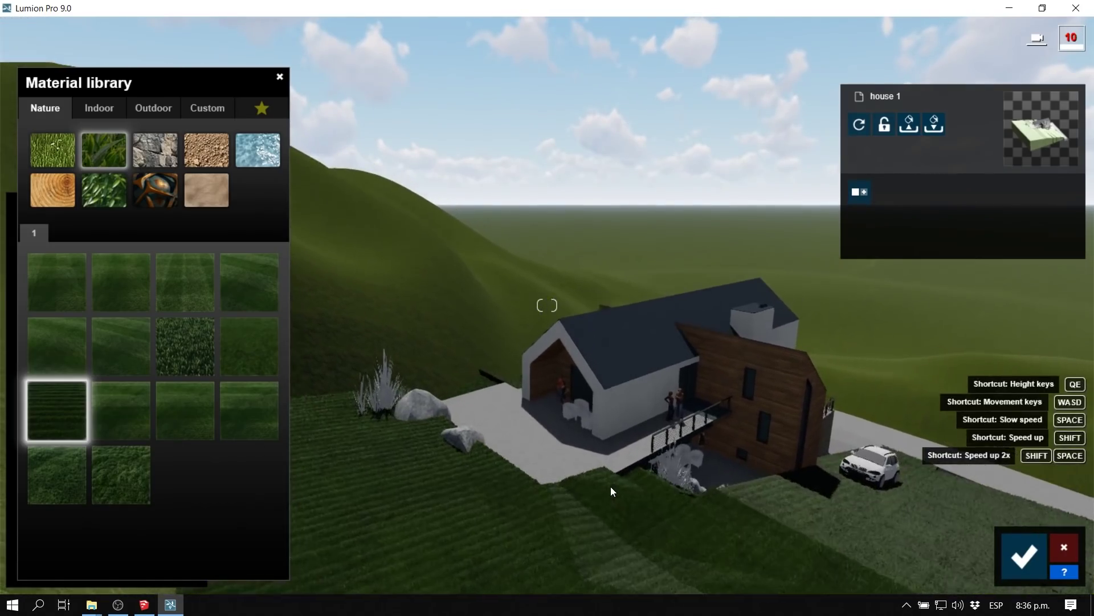
Apply Wild Grass 02 to the lawn, confirm it, and pick a grass swatch for landscape painting.
{"action": "key", "text": "q"}
{"action": "key", "text": "e"}
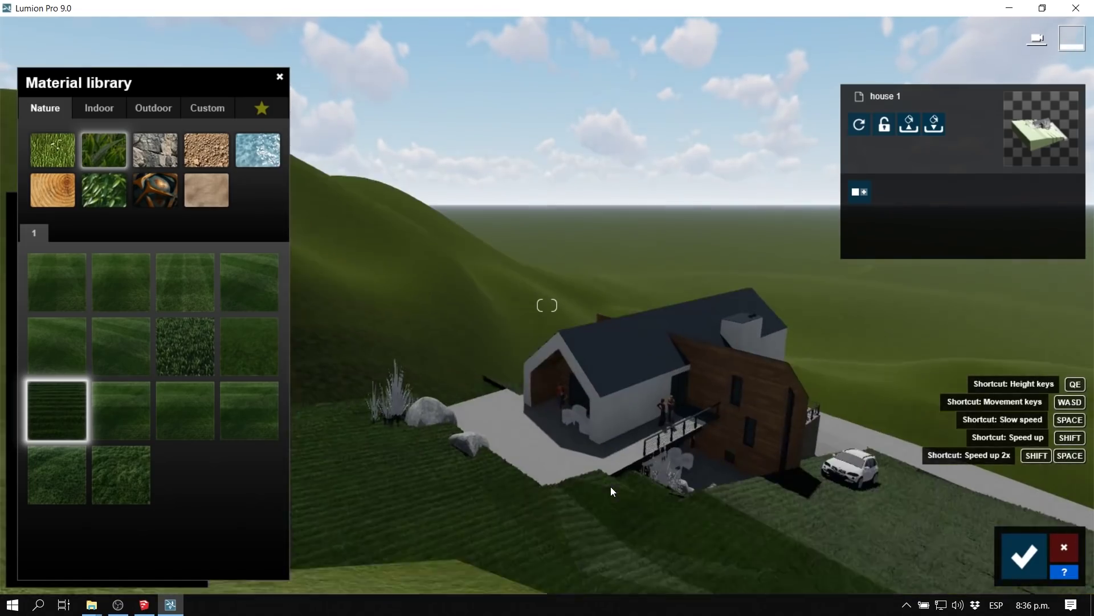
{"action": "right_click_drag", "start_coordinate": [559, 555], "coordinate": [365, 558]}
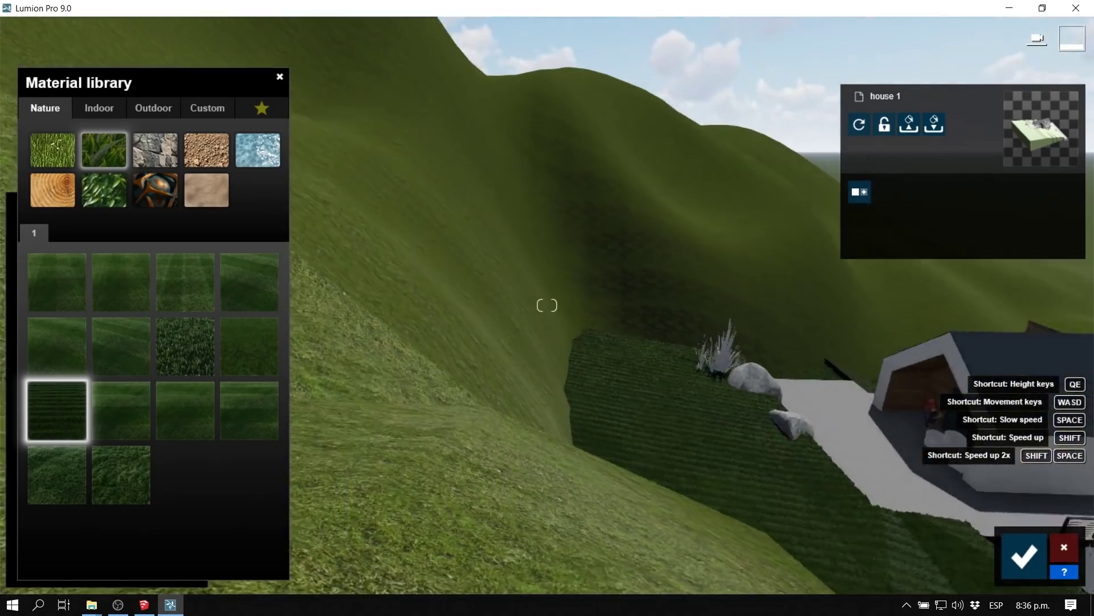
{"action": "right_click_drag", "start_coordinate": [745, 506], "coordinate": [803, 490]}
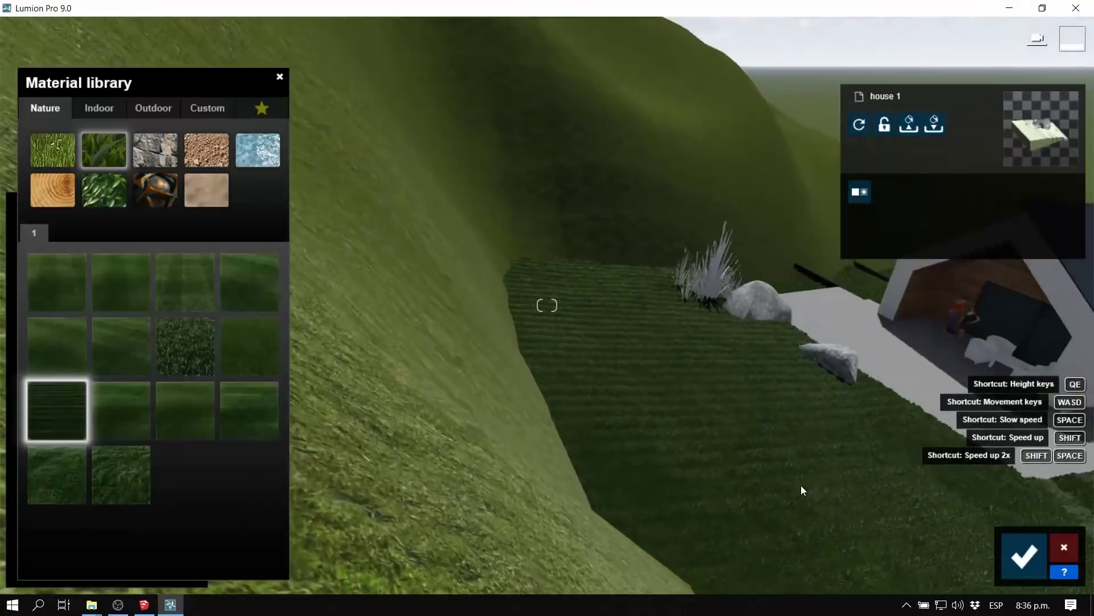
{"action": "key", "text": "w"}
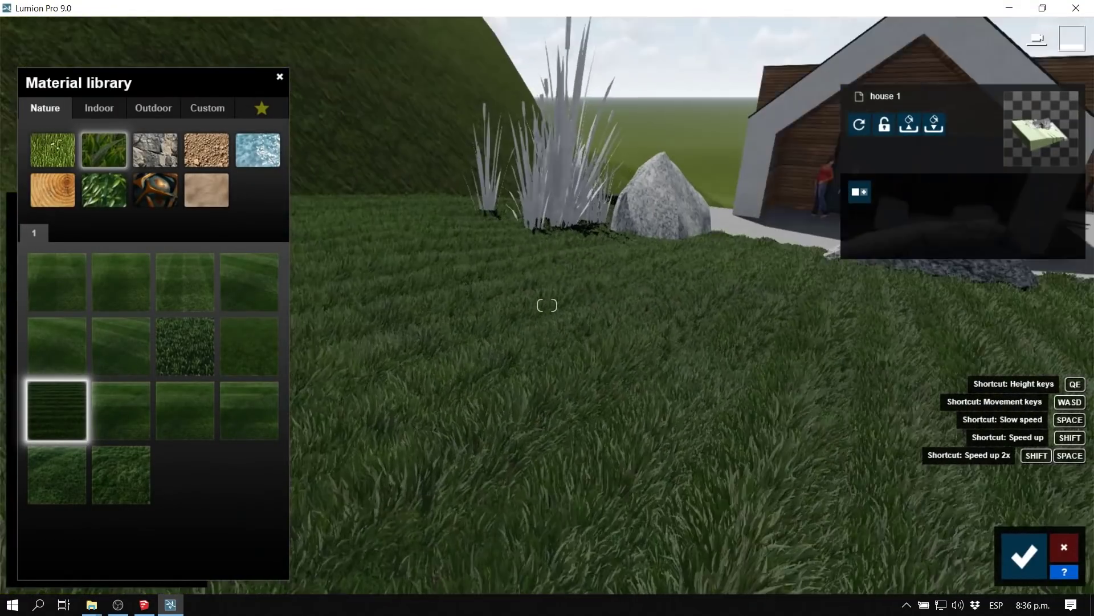
{"action": "right_click_drag", "start_coordinate": [672, 468], "coordinate": [728, 468]}
{"action": "key", "text": "s"}
{"action": "key", "text": "d"}
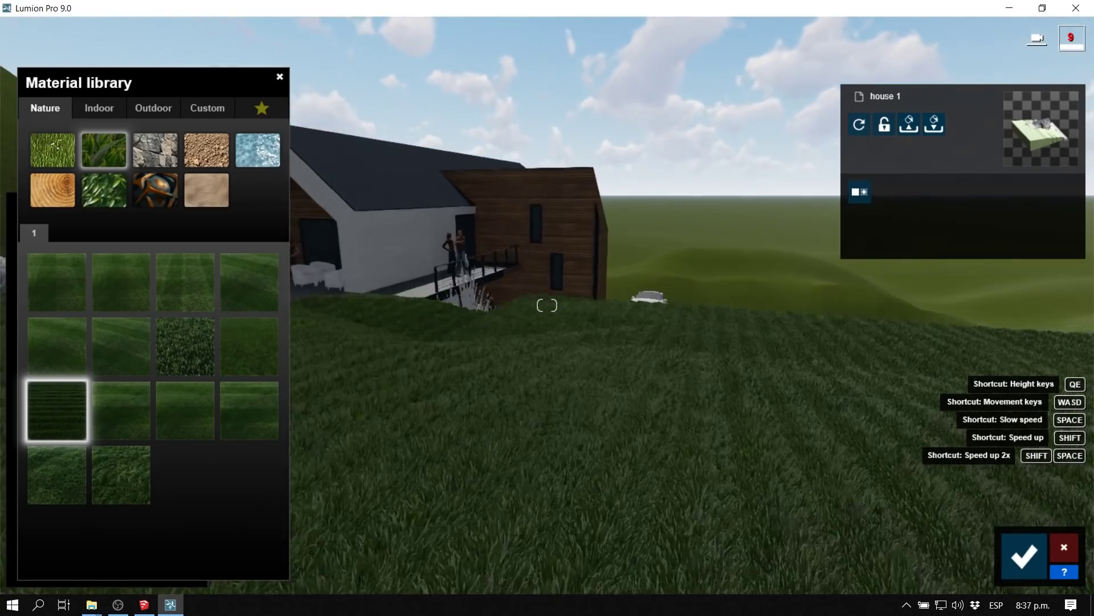
{"action": "key", "text": "a"}
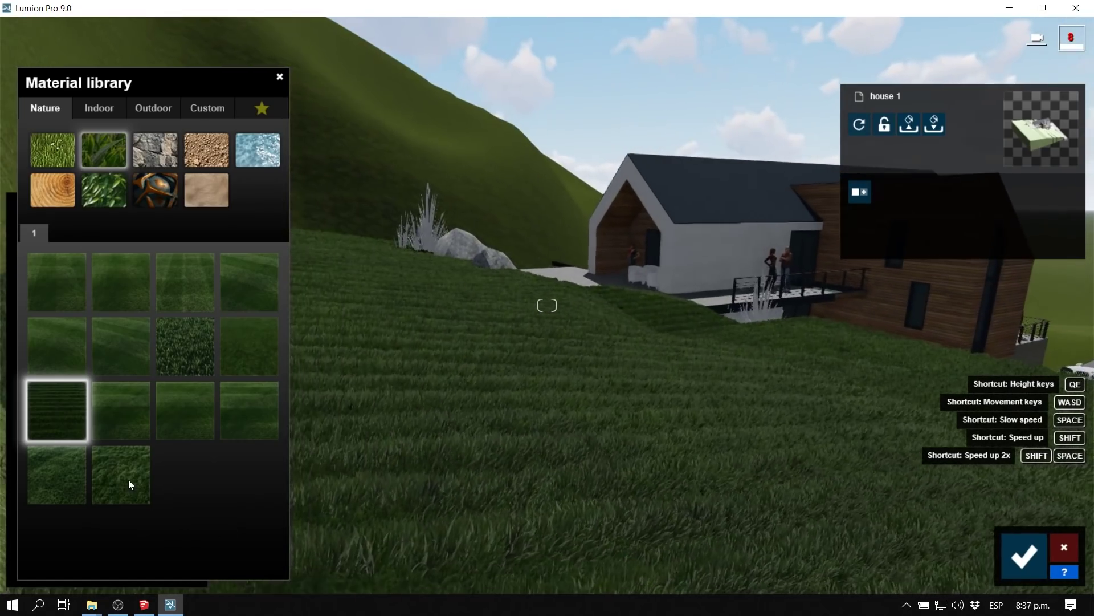
{"action": "left_click", "coordinate": [131, 488]}
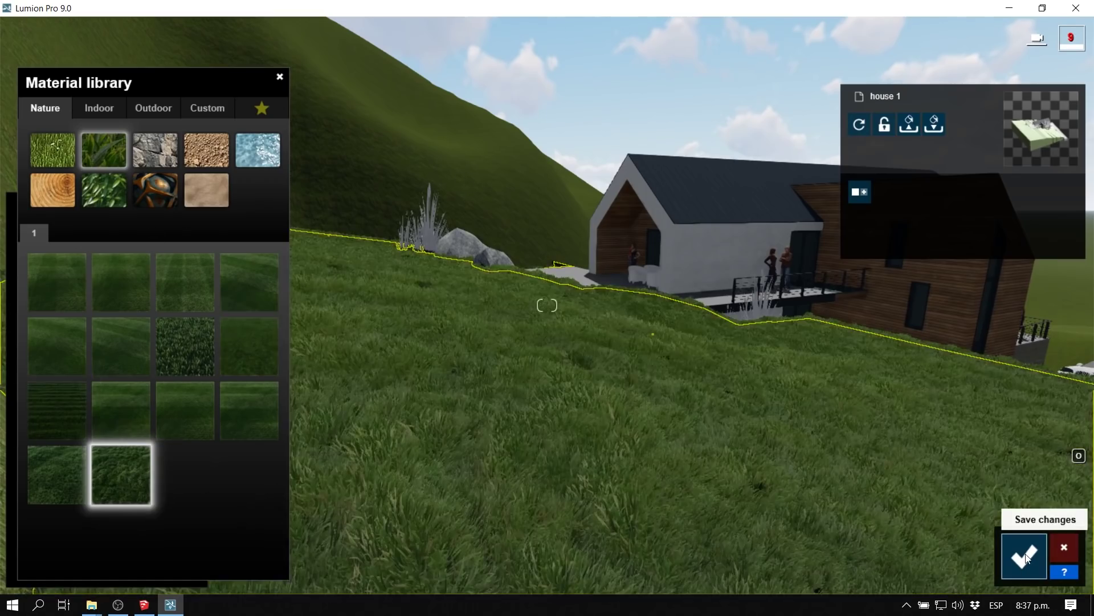
{"action": "left_click", "coordinate": [1011, 563]}
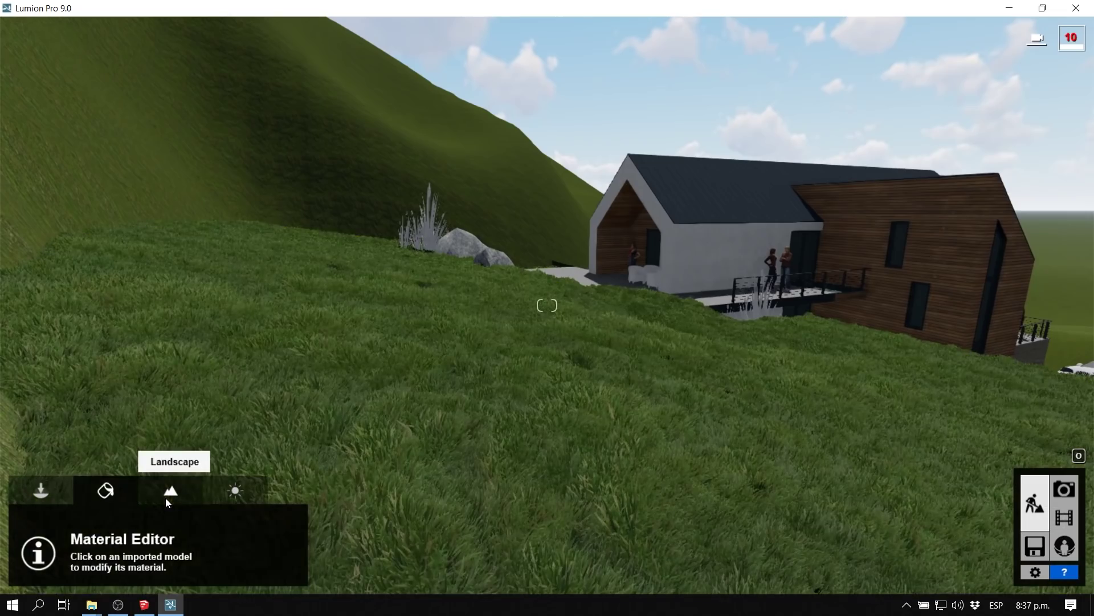
{"action": "left_click", "coordinate": [165, 498]}
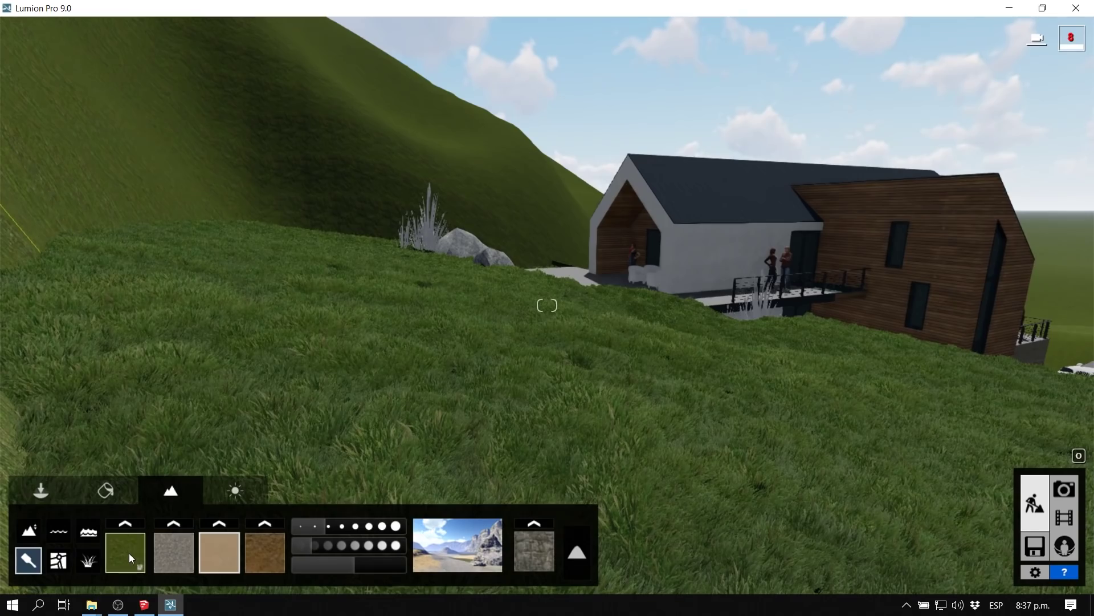
{"action": "left_click", "coordinate": [128, 546]}
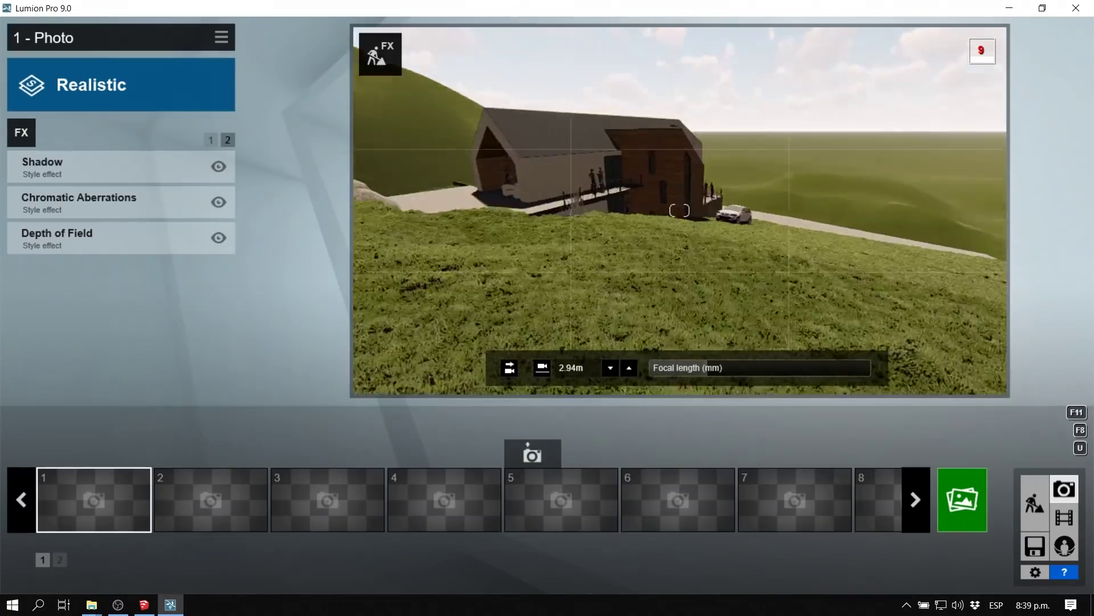
Store the hillside view as photo 1 and add Real Skies and Fog effects.
{"action": "left_click", "coordinate": [65, 454]}
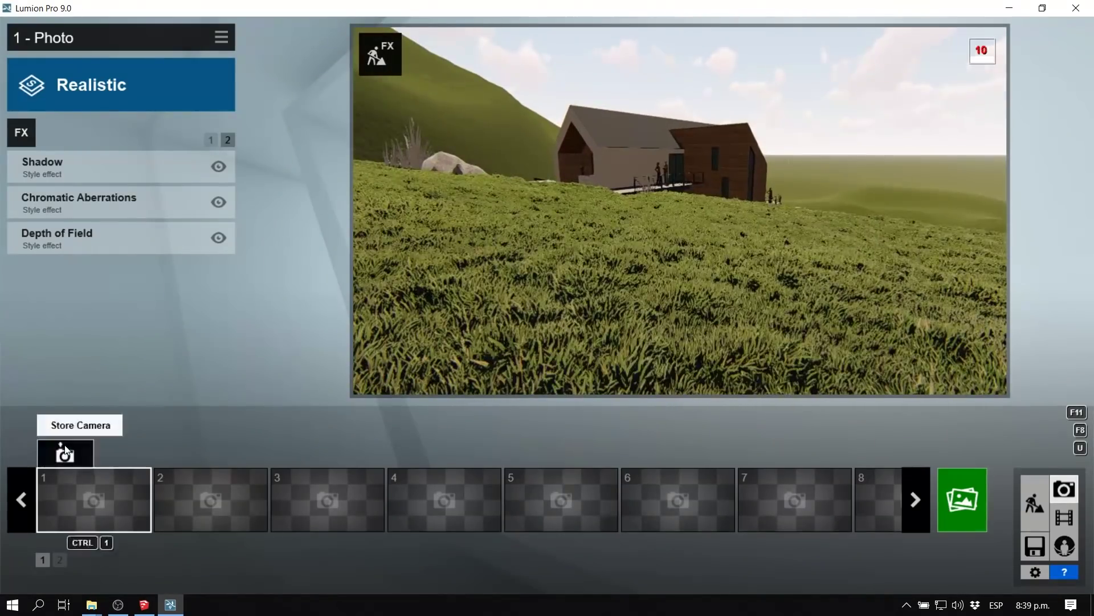
{"action": "left_click", "coordinate": [21, 132]}
{"action": "left_click", "coordinate": [293, 137]}
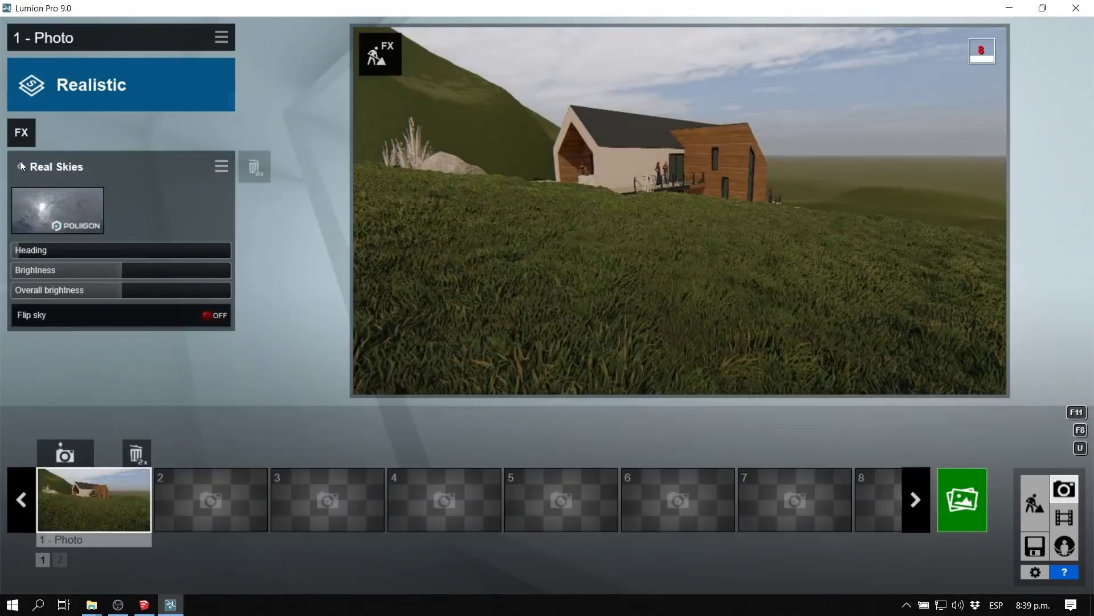
{"action": "left_click", "coordinate": [20, 166]}
{"action": "left_click", "coordinate": [65, 455]}
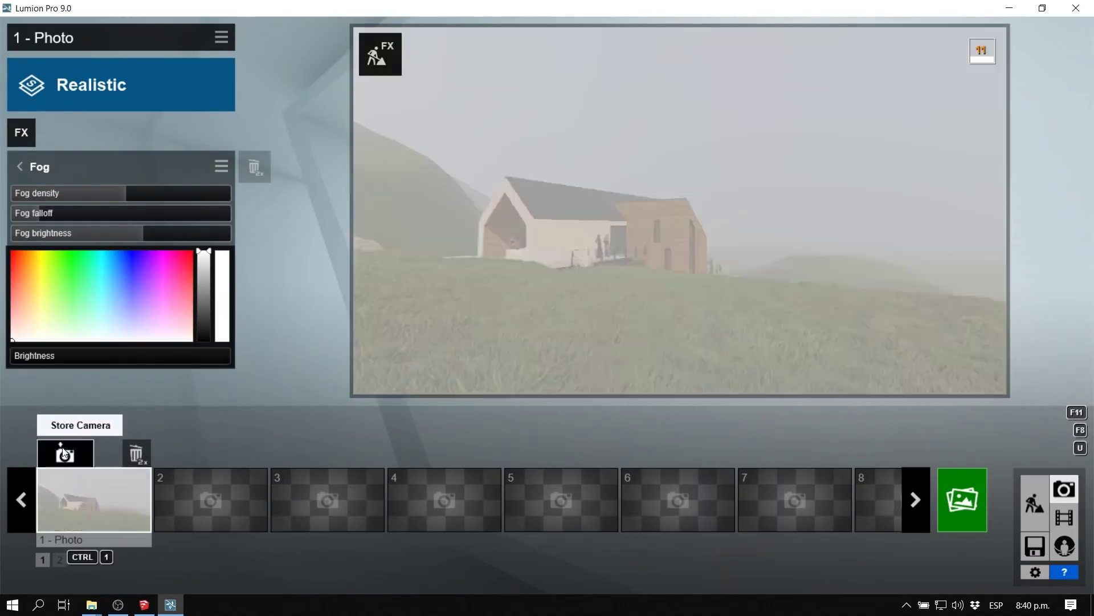
{"action": "left_click", "coordinate": [19, 166]}
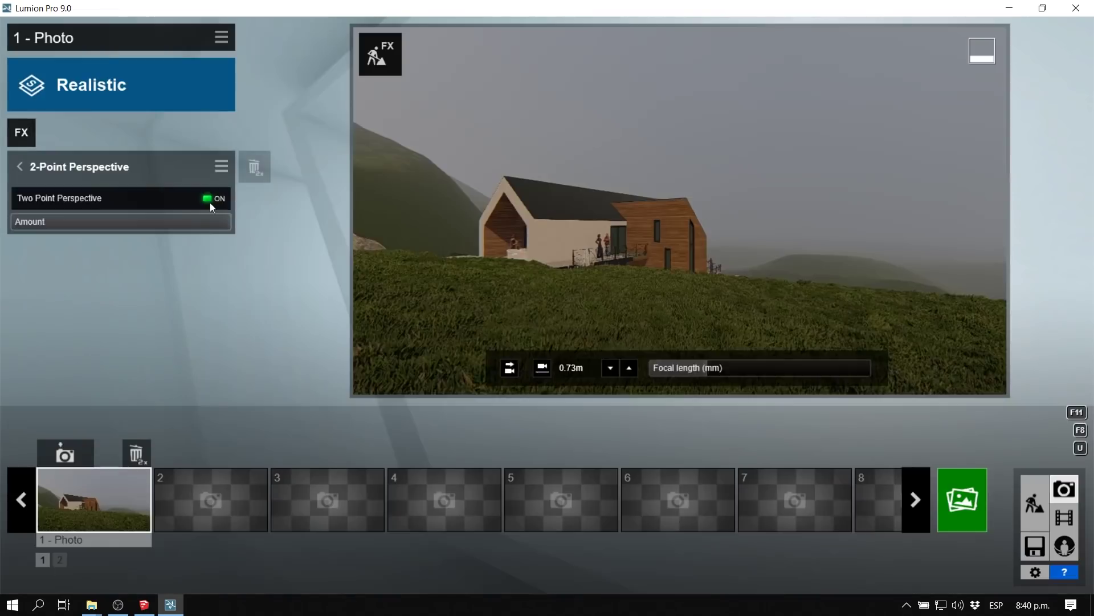
{"action": "left_click", "coordinate": [19, 166]}
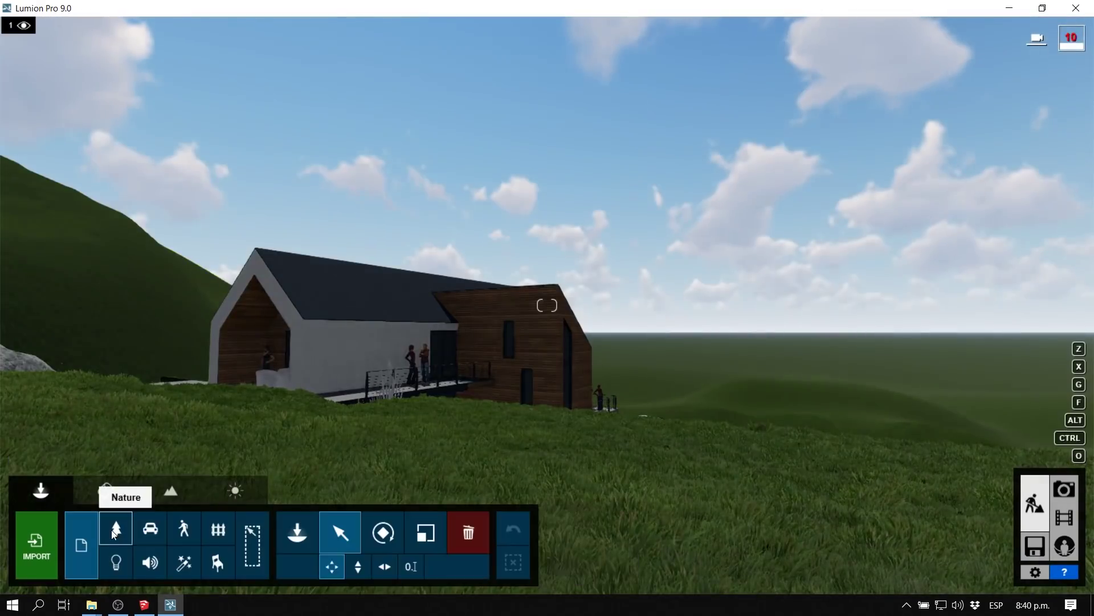
Place a rock from the Nature library in front of the house.
{"action": "left_click", "coordinate": [116, 528]}
{"action": "left_click", "coordinate": [61, 157]}
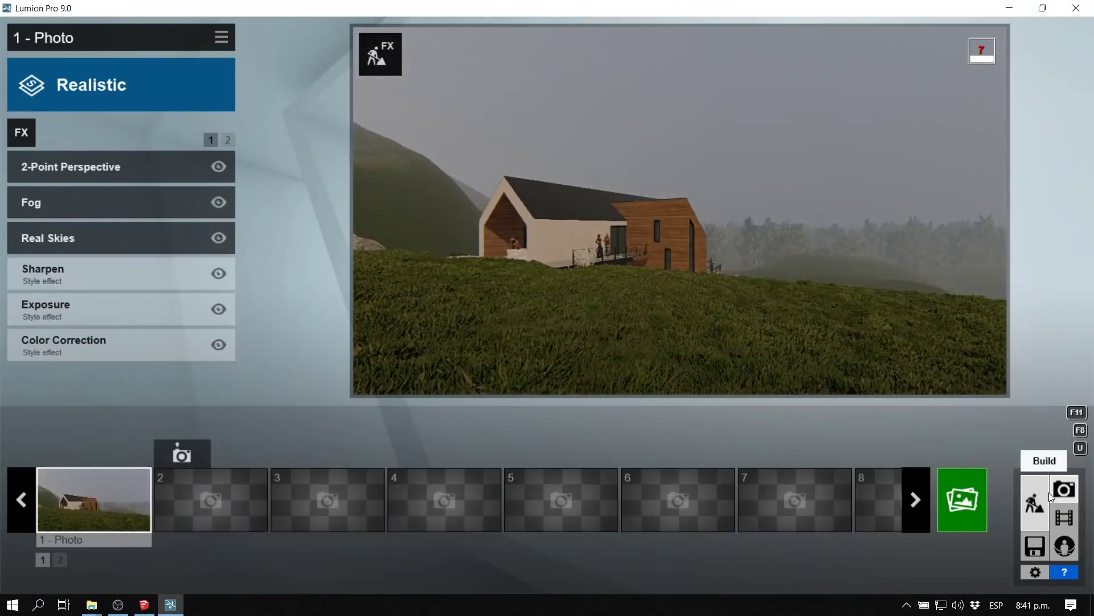
{"action": "left_click", "coordinate": [1034, 502]}
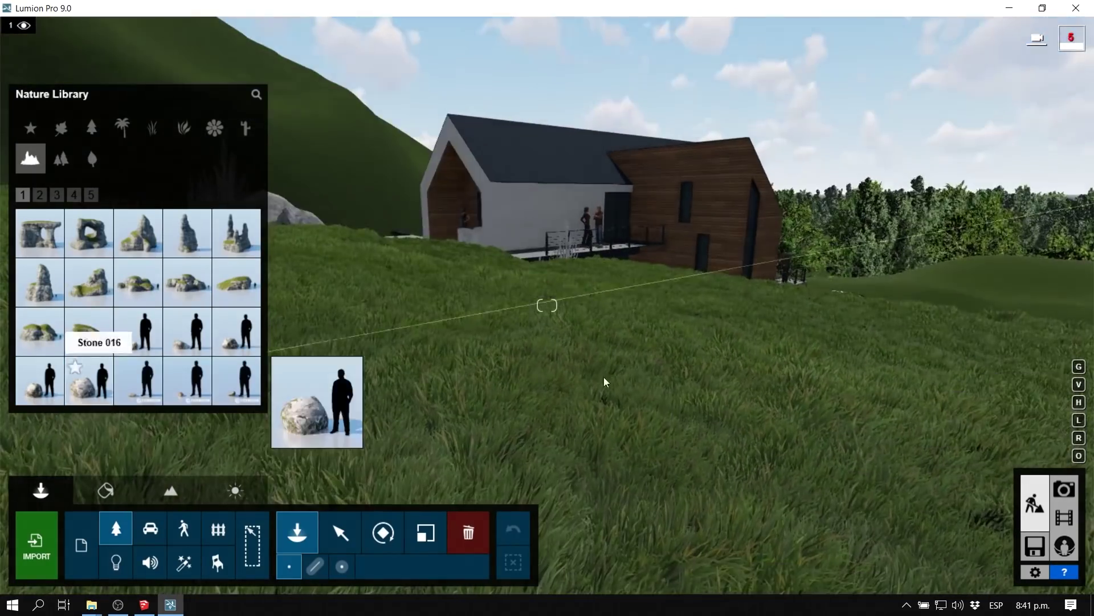
{"action": "left_click", "coordinate": [94, 392]}
{"action": "left_click", "coordinate": [378, 289]}
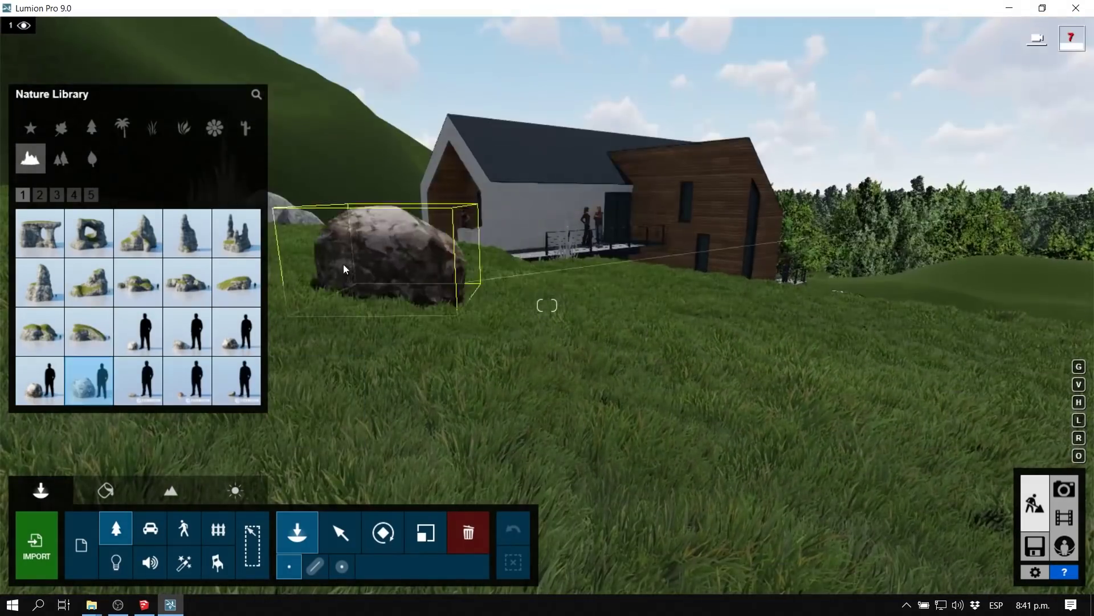
Set up a line of cedar trees filled to the maximum of 99 trees.
{"action": "left_click", "coordinate": [92, 127]}
{"action": "left_click", "coordinate": [98, 233]}
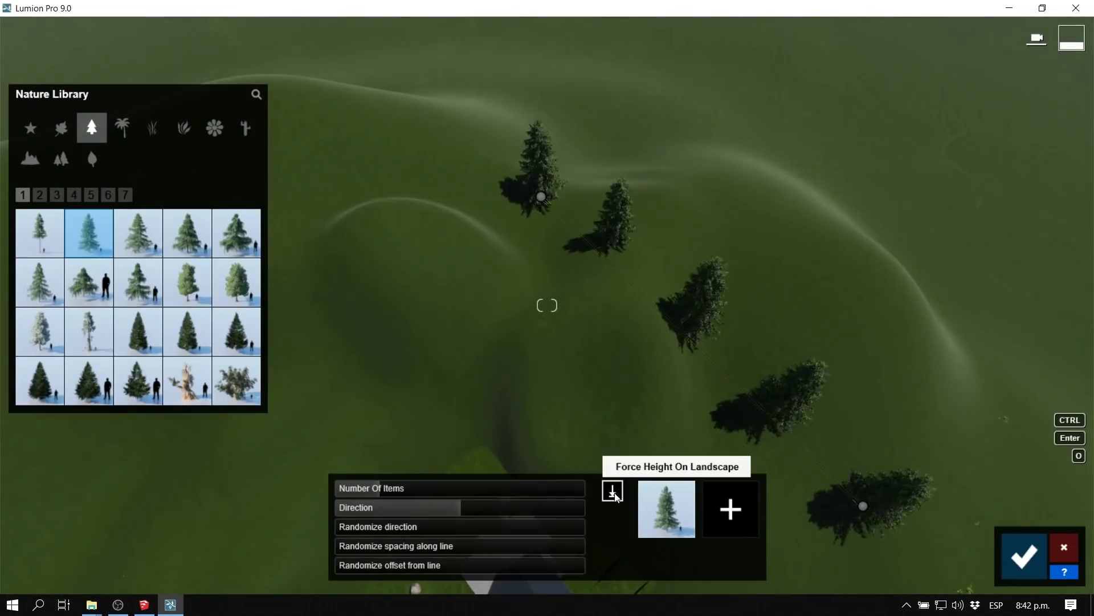
{"action": "left_click_drag", "start_coordinate": [456, 488], "coordinate": [486, 489]}
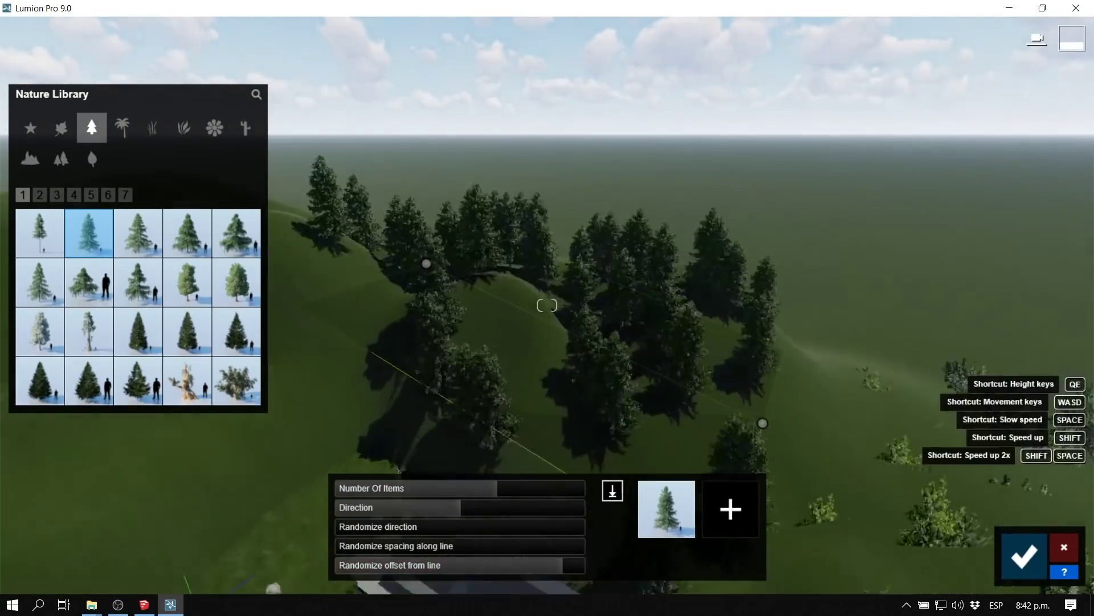
{"action": "left_click_drag", "start_coordinate": [497, 489], "coordinate": [587, 488]}
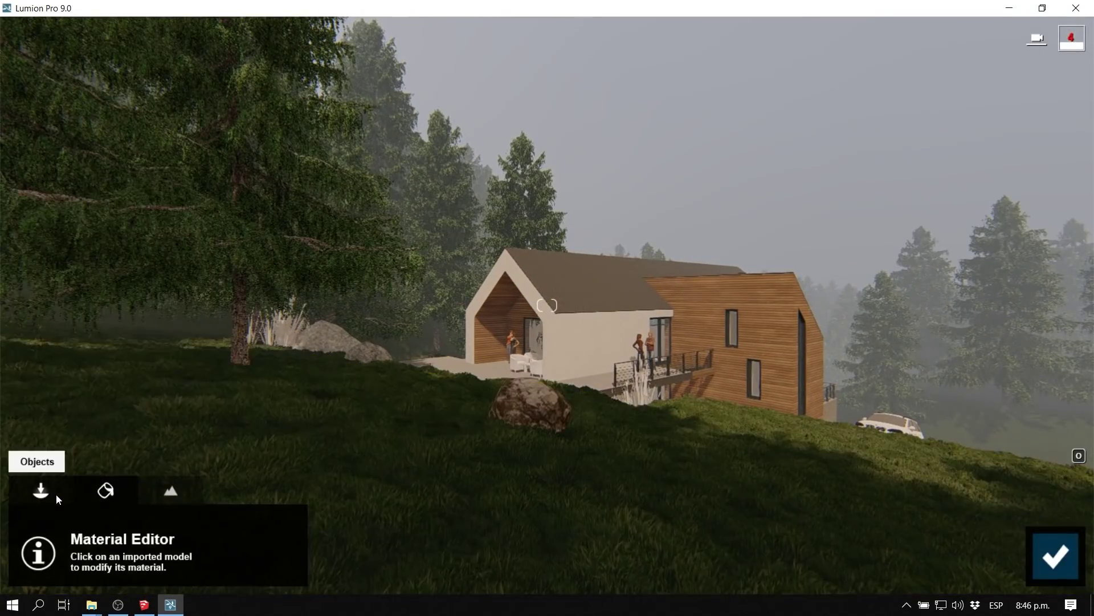
Place a grass clump and a reed clump on the hillside near the house.
{"action": "left_click", "coordinate": [56, 493]}
{"action": "left_click", "coordinate": [154, 128]}
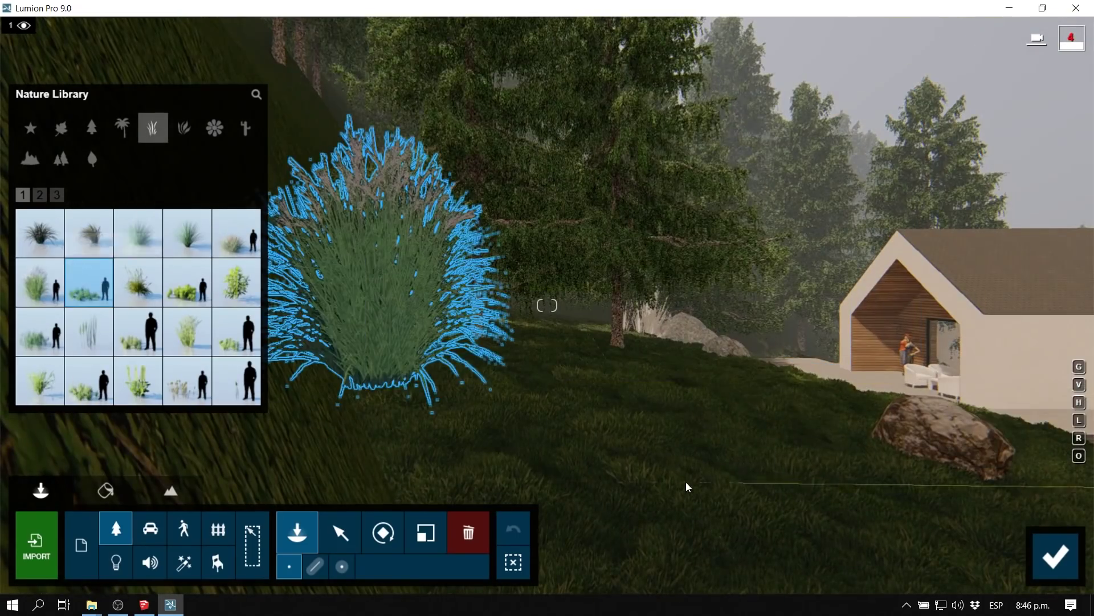
{"action": "left_click", "coordinate": [89, 283]}
{"action": "left_click", "coordinate": [97, 342]}
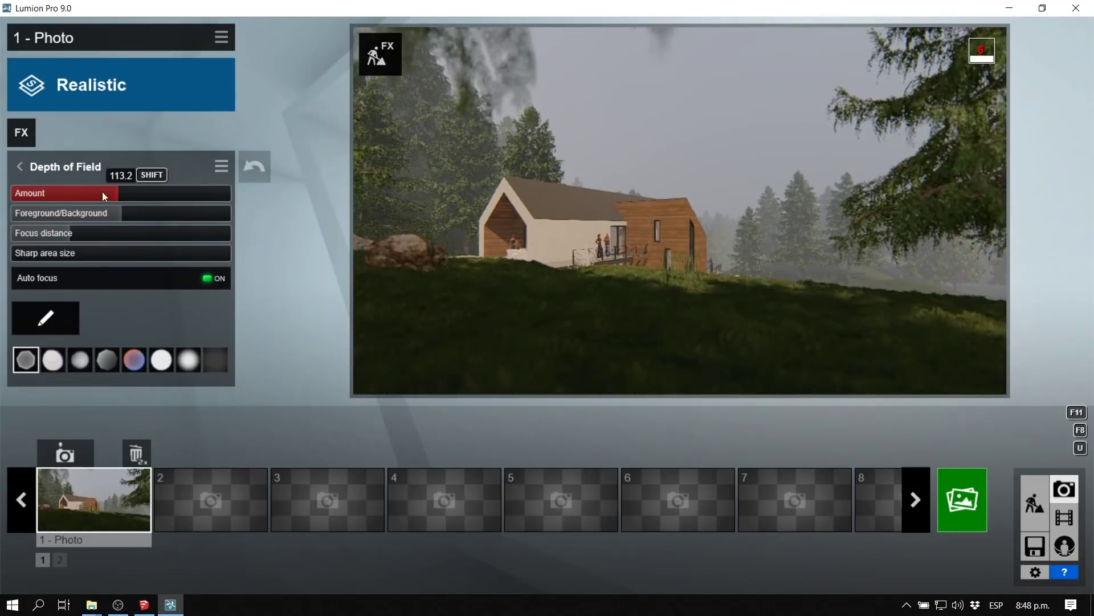
Lower photo 1's Real Skies brightness and rotate the sky to a heading near 154.
{"action": "left_click", "coordinate": [17, 165]}
{"action": "scroll", "coordinate": [114, 228], "scroll_direction": "down", "scroll_amount": 3}
{"action": "left_click", "coordinate": [131, 238]}
{"action": "left_click", "coordinate": [93, 267]}
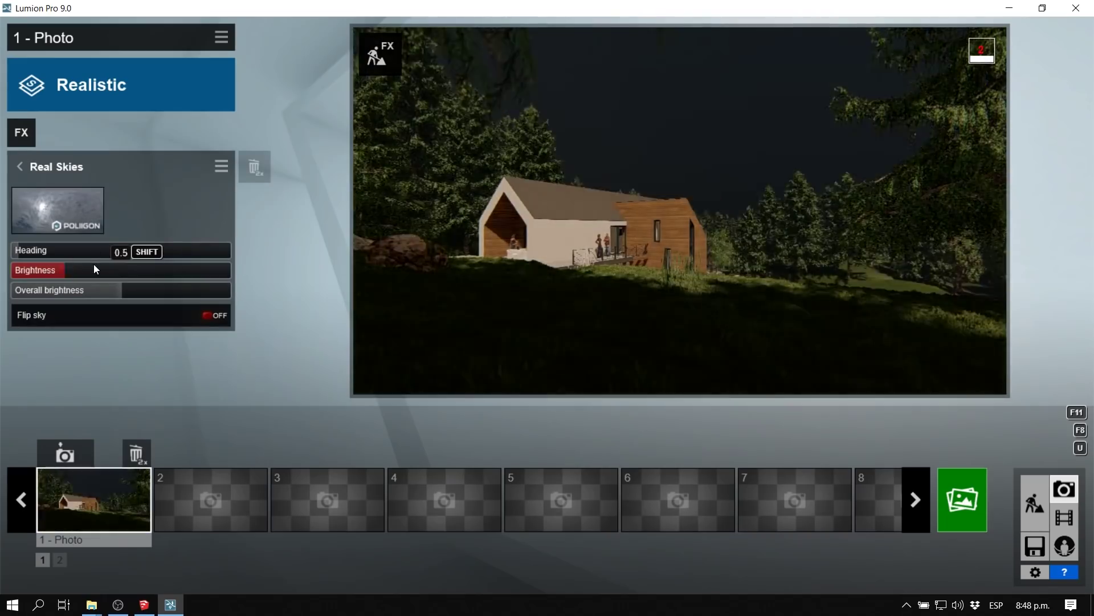
{"action": "left_click_drag", "start_coordinate": [10, 248], "coordinate": [222, 250]}
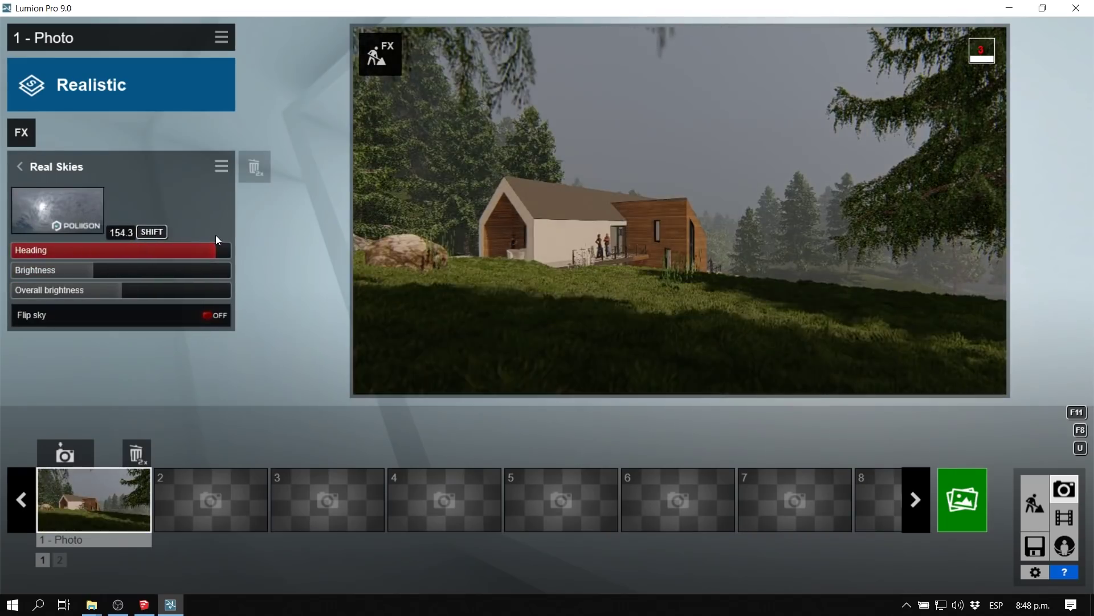
Render photo 1 at Desktop size 1920x1080 and open the finished image.
{"action": "left_click", "coordinate": [963, 500]}
{"action": "left_click", "coordinate": [432, 490]}
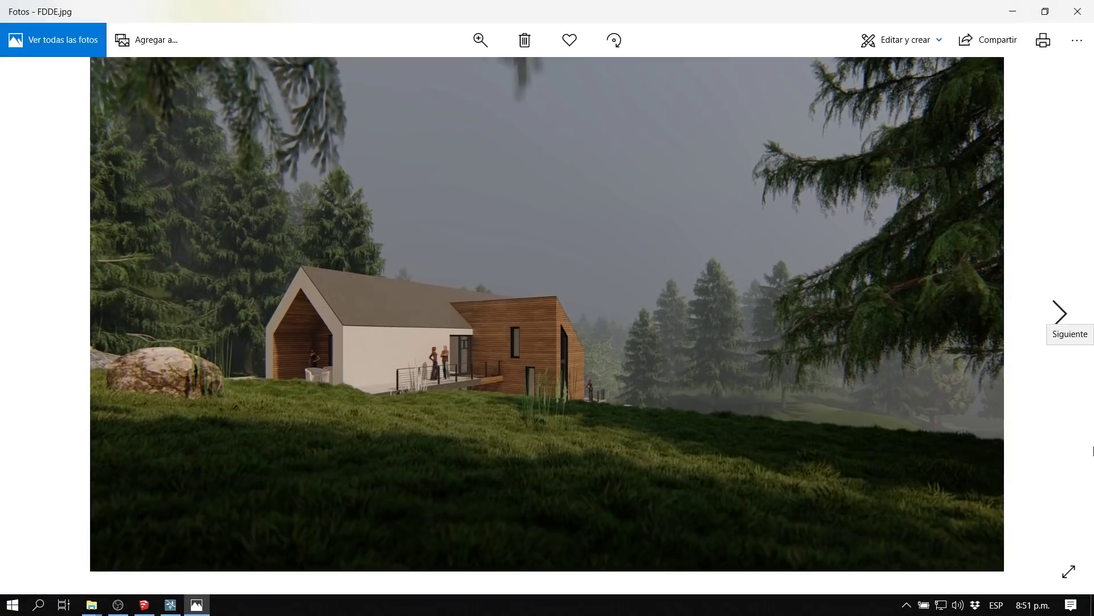
{"action": "left_click", "coordinate": [1072, 570]}
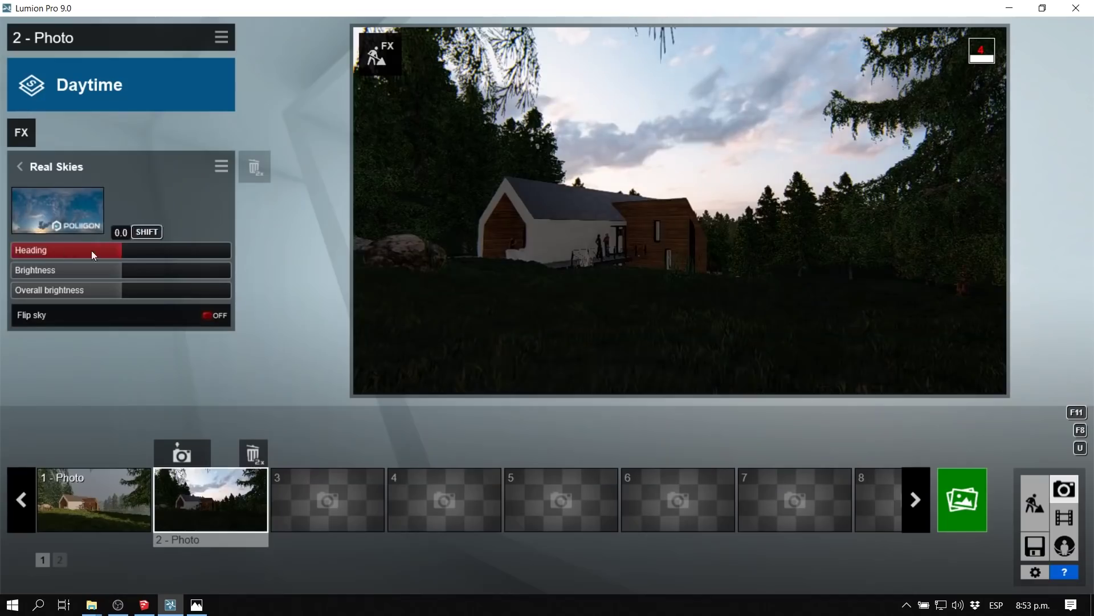
Rotate the real sky to heading 115.7 and darken its brightness.
{"action": "left_click_drag", "start_coordinate": [92, 253], "coordinate": [187, 254]}
{"action": "mouse_move", "coordinate": [121, 270]}
{"action": "left_mouse_down"}
{"action": "mouse_move", "coordinate": [63, 268]}
{"action": "mouse_move", "coordinate": [101, 271]}
{"action": "left_mouse_up"}
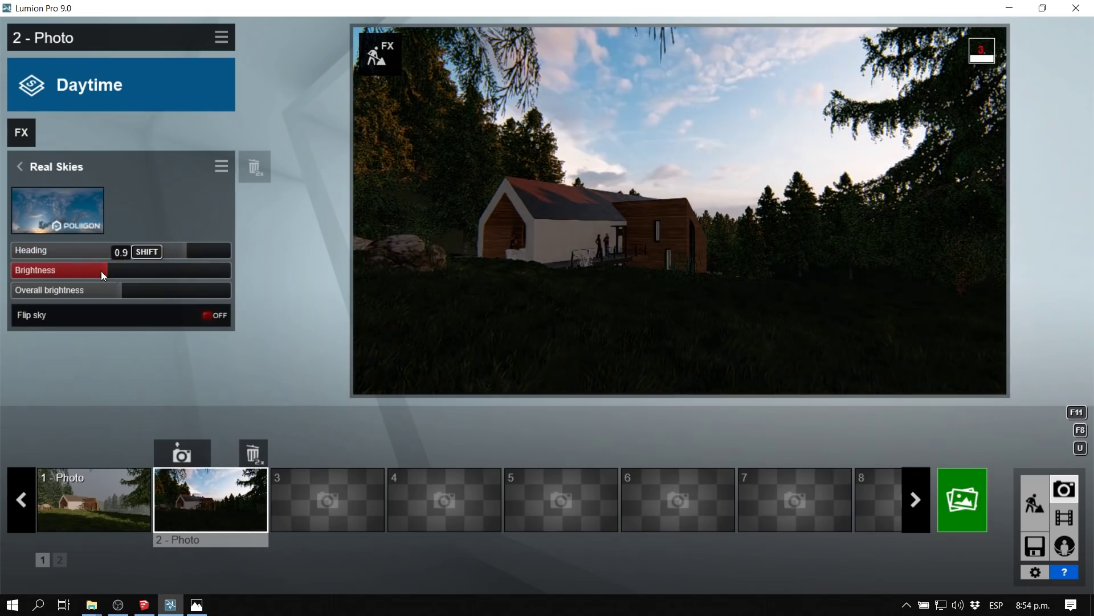
{"action": "left_click", "coordinate": [264, 306]}
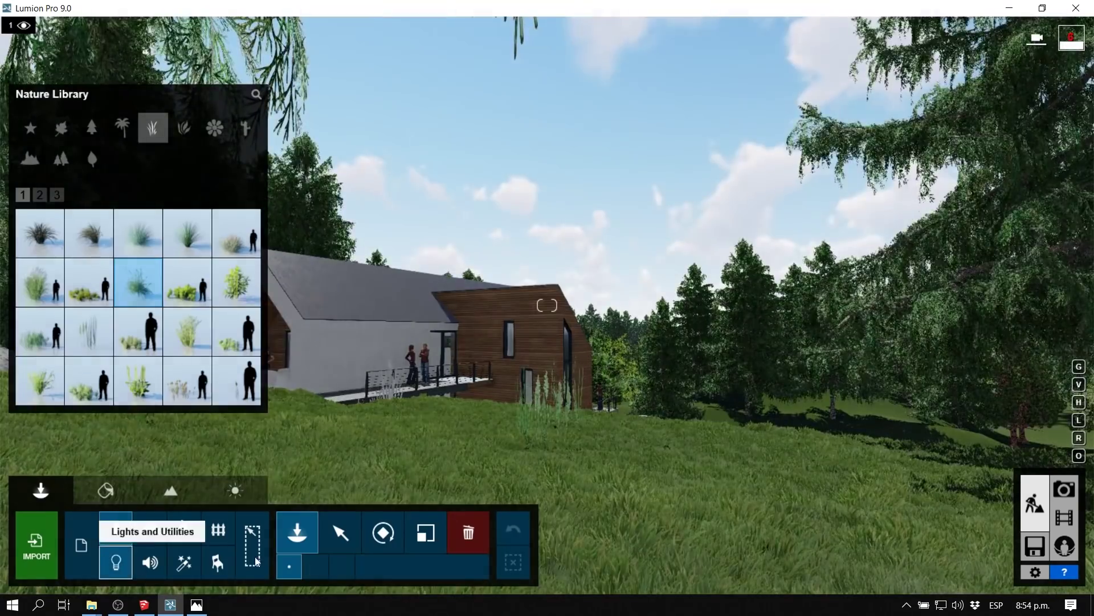
Place a Light Fill light by the house, then save and render photo 2.
{"action": "left_click", "coordinate": [116, 562]}
{"action": "left_click", "coordinate": [46, 207]}
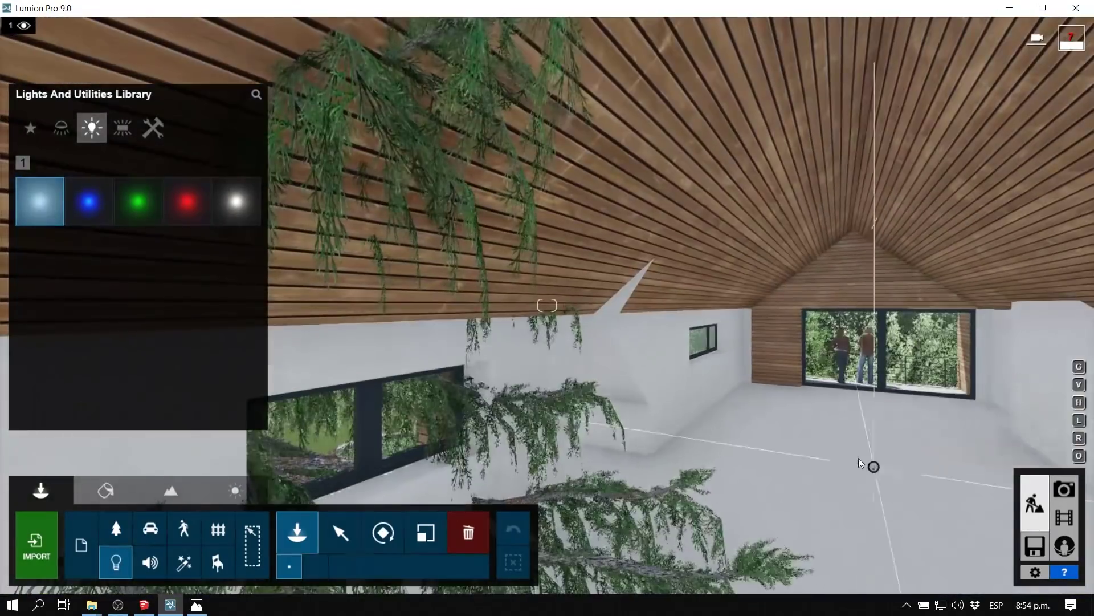
{"action": "left_click", "coordinate": [862, 454]}
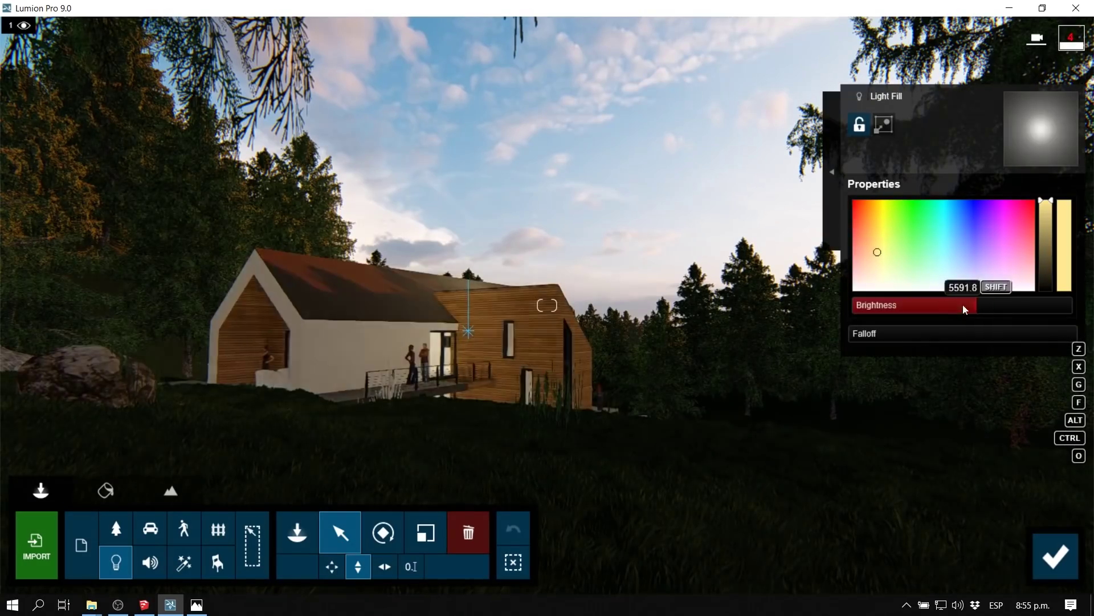
{"action": "left_click", "coordinate": [298, 533]}
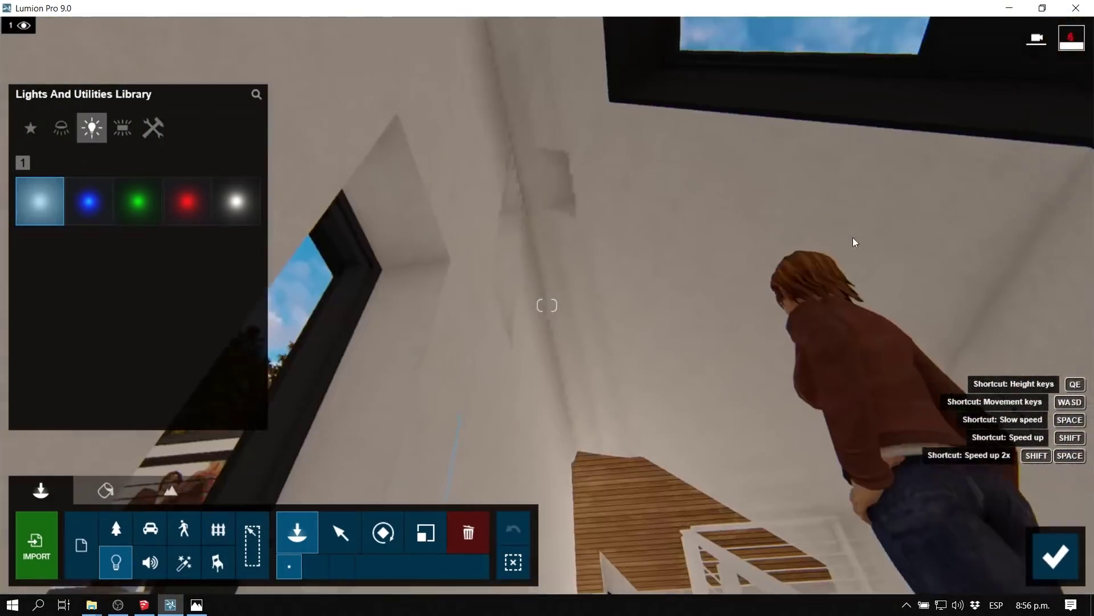
{"action": "left_click", "coordinate": [640, 487]}
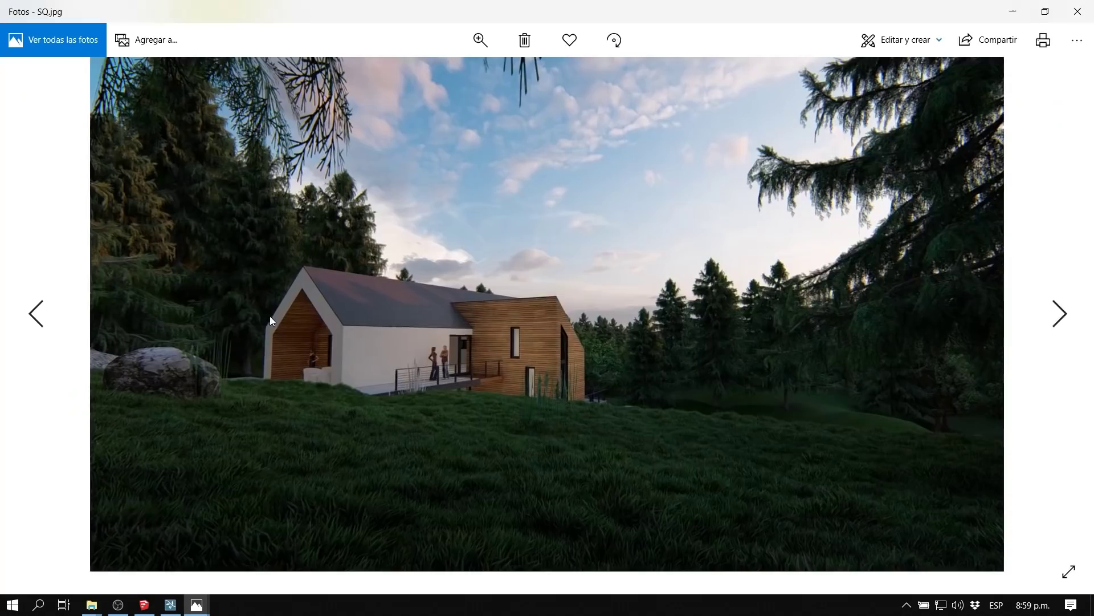
Store the current view as photo 3 and bring up its Real Skies choices.
{"action": "scroll", "coordinate": [679, 354], "scroll_direction": "up", "scroll_amount": 1, "text": "ctrl"}
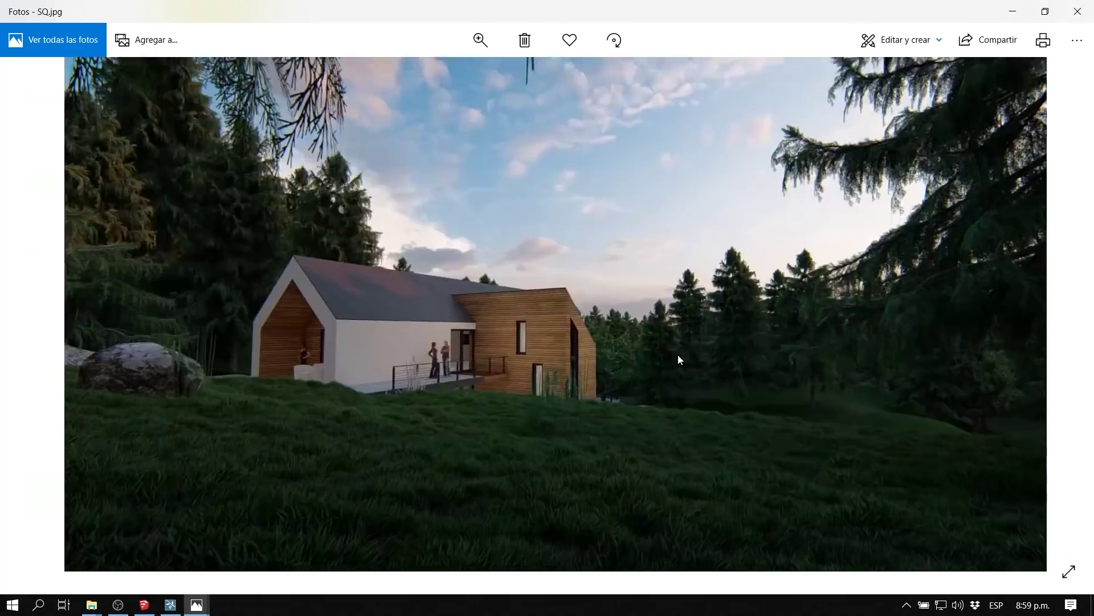
{"action": "left_click", "coordinate": [298, 453]}
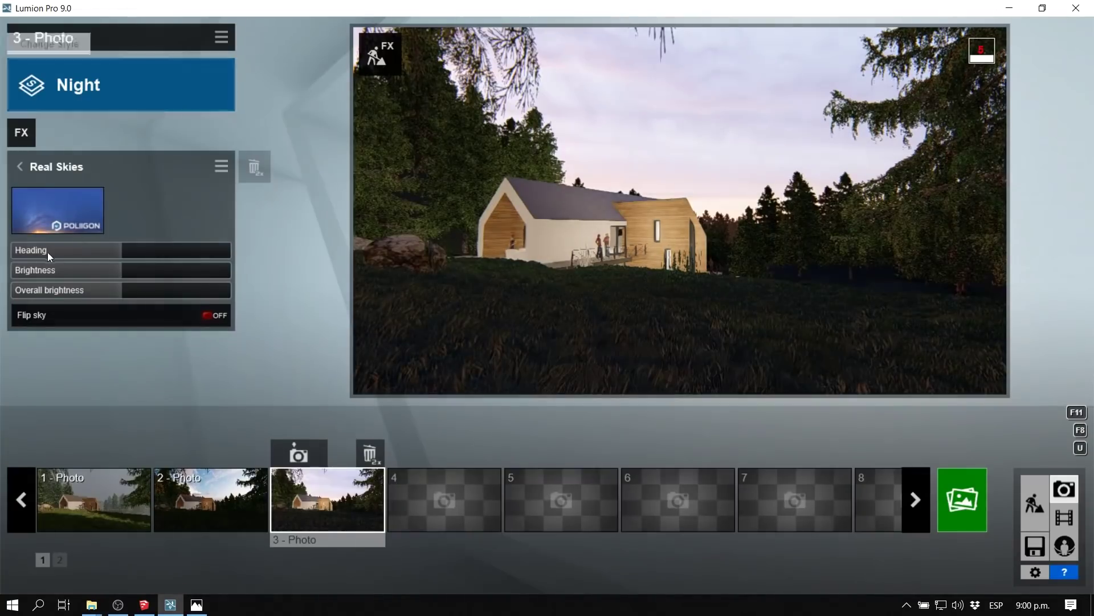
{"action": "left_click", "coordinate": [47, 252]}
{"action": "left_click", "coordinate": [57, 210]}
Apply the cloudy Evening 2 sky, darken it, and dim all three fill lights.
{"action": "left_click", "coordinate": [540, 220]}
{"action": "left_click_drag", "start_coordinate": [68, 292], "coordinate": [51, 289]}
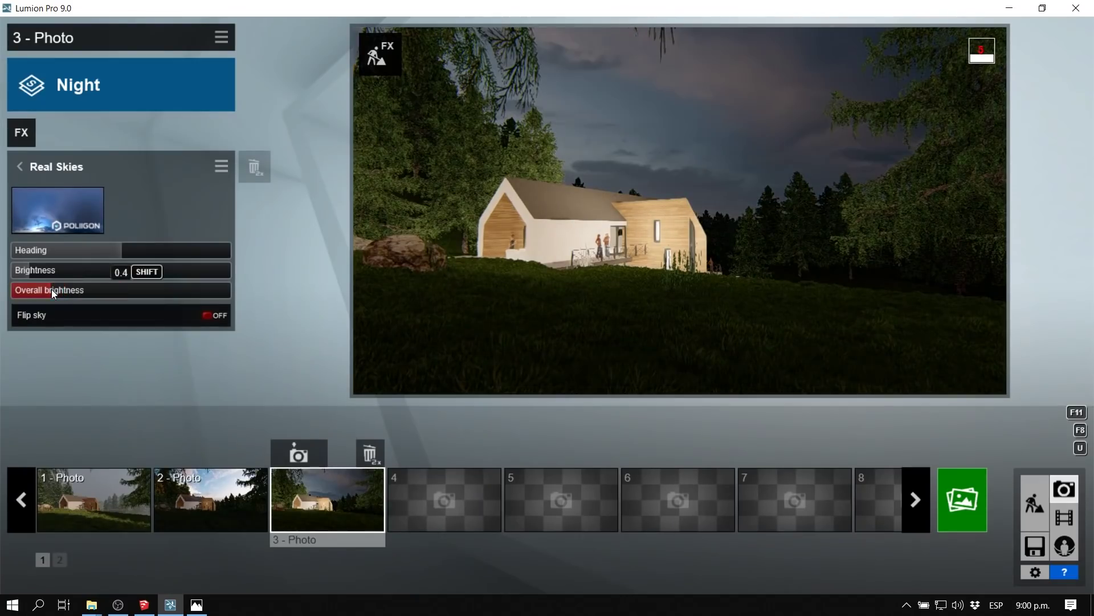
{"action": "left_click", "coordinate": [380, 54]}
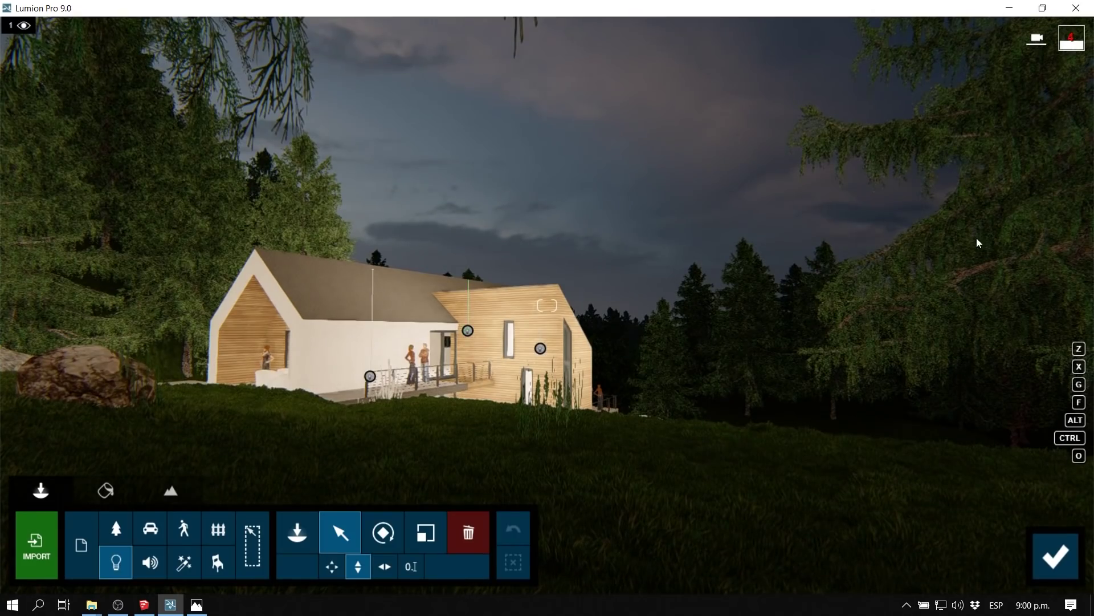
{"action": "left_click", "coordinate": [370, 376]}
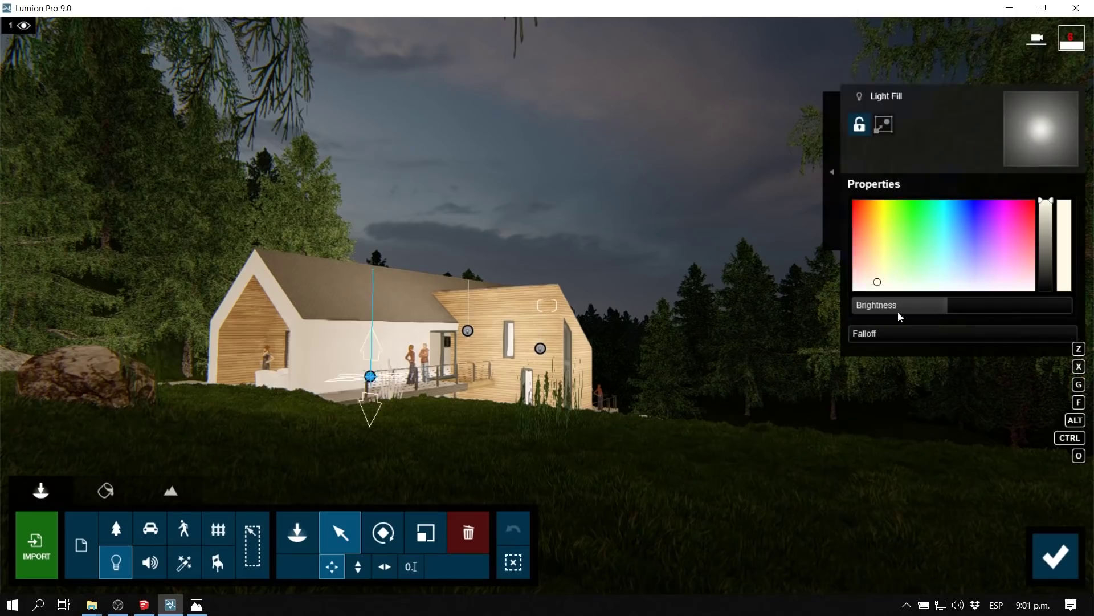
{"action": "left_click", "coordinate": [834, 173]}
{"action": "left_click_drag", "start_coordinate": [912, 308], "coordinate": [912, 311], "text": "shift"}
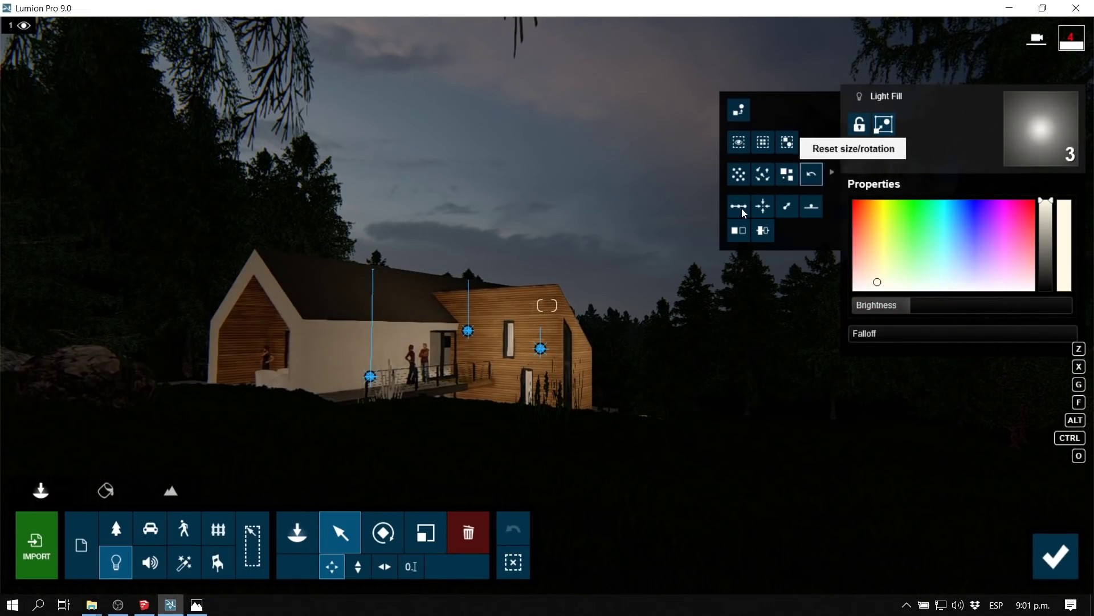
Swap the fill lights for spotlights, narrow their cone angle, and raise one lamp higher.
{"action": "left_click", "coordinate": [758, 231]}
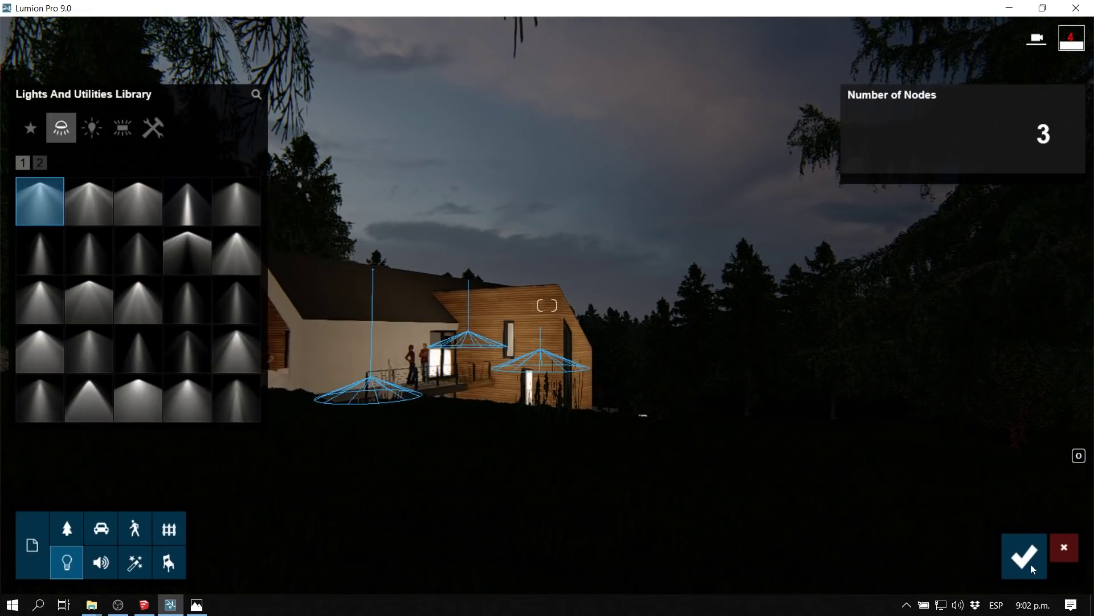
{"action": "left_click", "coordinate": [1033, 569]}
{"action": "left_click_drag", "start_coordinate": [975, 323], "coordinate": [959, 329], "text": "shift"}
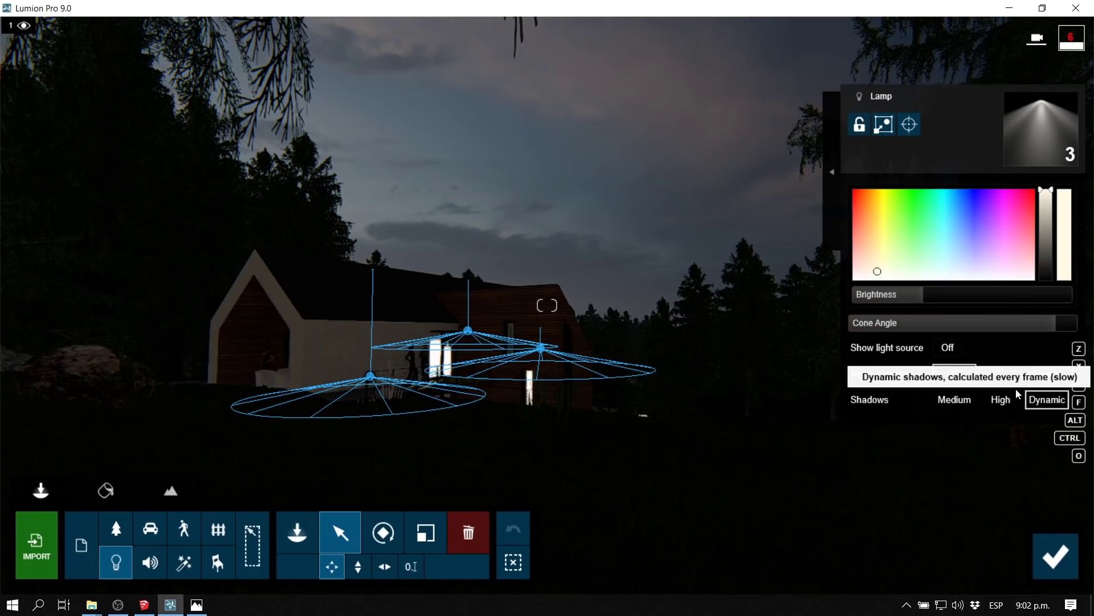
{"action": "left_click", "coordinate": [513, 563]}
{"action": "left_click", "coordinate": [358, 566]}
{"action": "left_click_drag", "start_coordinate": [370, 377], "coordinate": [374, 204]}
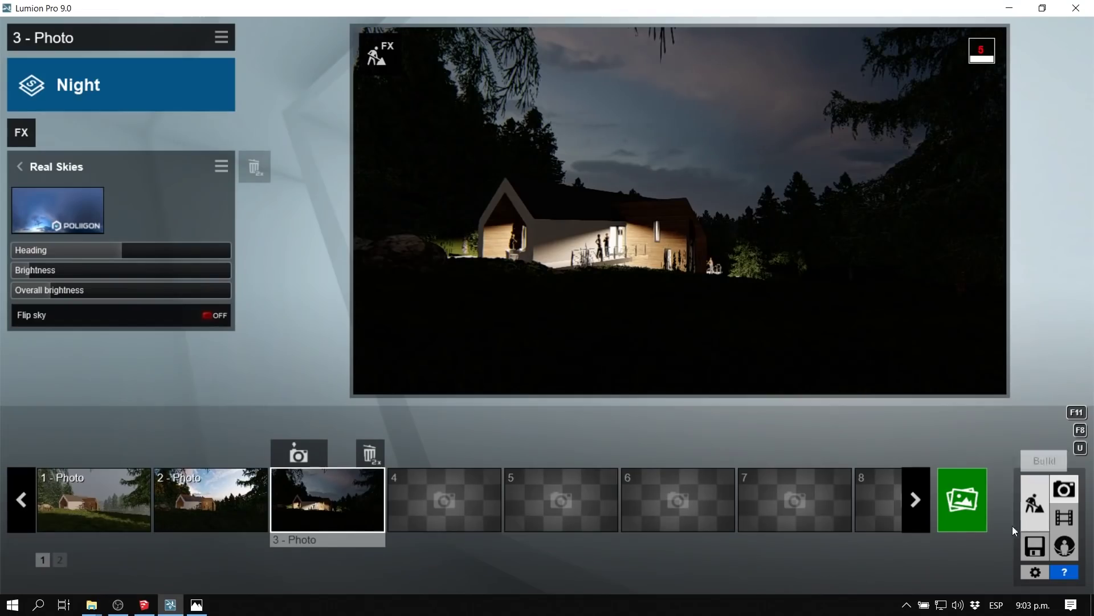
{"action": "left_click", "coordinate": [1034, 503]}
{"action": "left_click", "coordinate": [296, 533]}
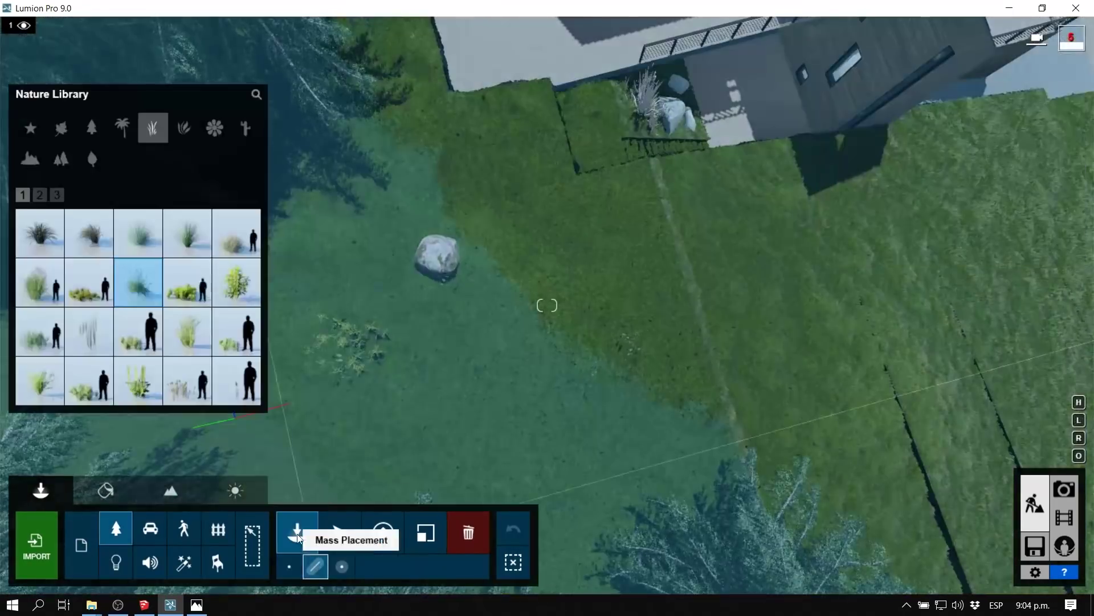
Plant a bush and a grass clump on the slope beside the house.
{"action": "left_click", "coordinate": [39, 195]}
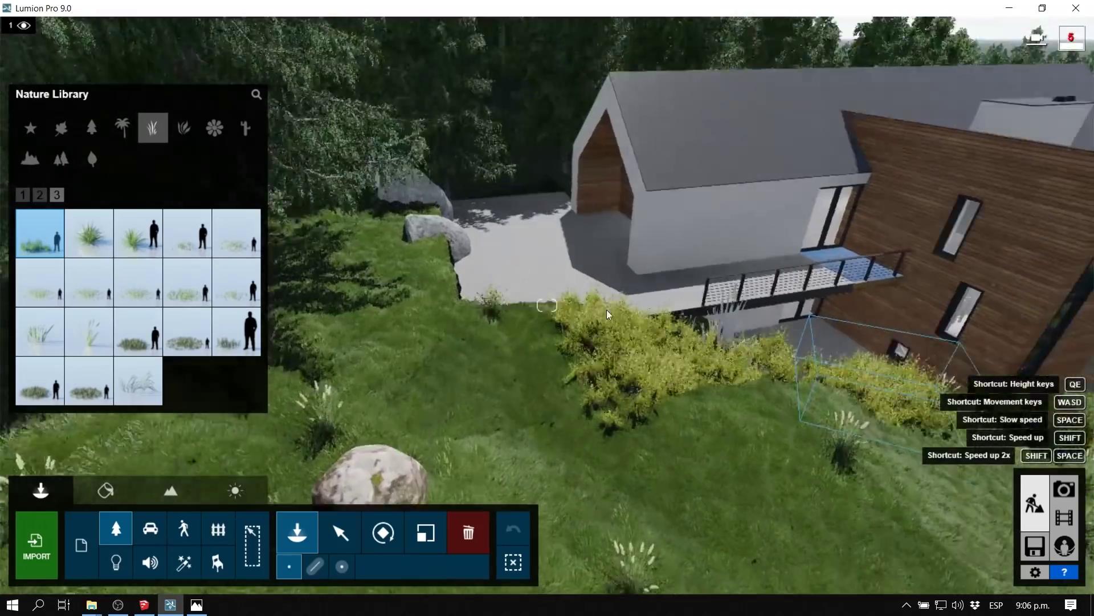
{"action": "right_click_drag", "start_coordinate": [608, 314], "coordinate": [581, 355]}
{"action": "left_click", "coordinate": [476, 256]}
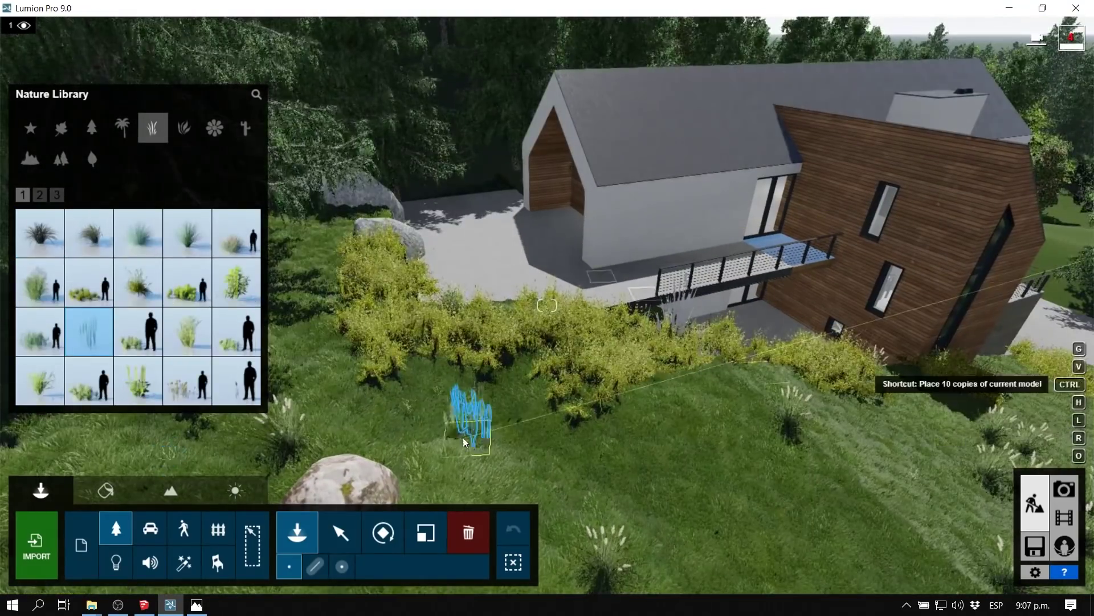
{"action": "left_click", "coordinate": [184, 128]}
{"action": "left_click", "coordinate": [147, 392]}
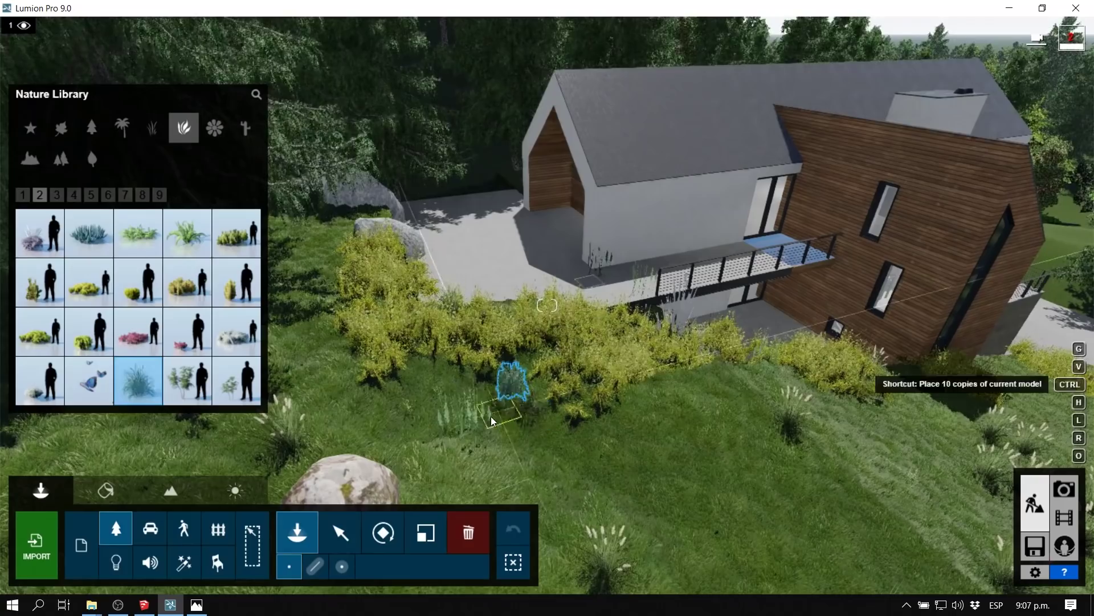
Give the night photo a brighter evening real sky, then return to Build mode.
{"action": "left_click", "coordinate": [1065, 490]}
{"action": "left_click", "coordinate": [88, 220]}
{"action": "left_click", "coordinate": [362, 313]}
{"action": "key", "text": "Escape"}
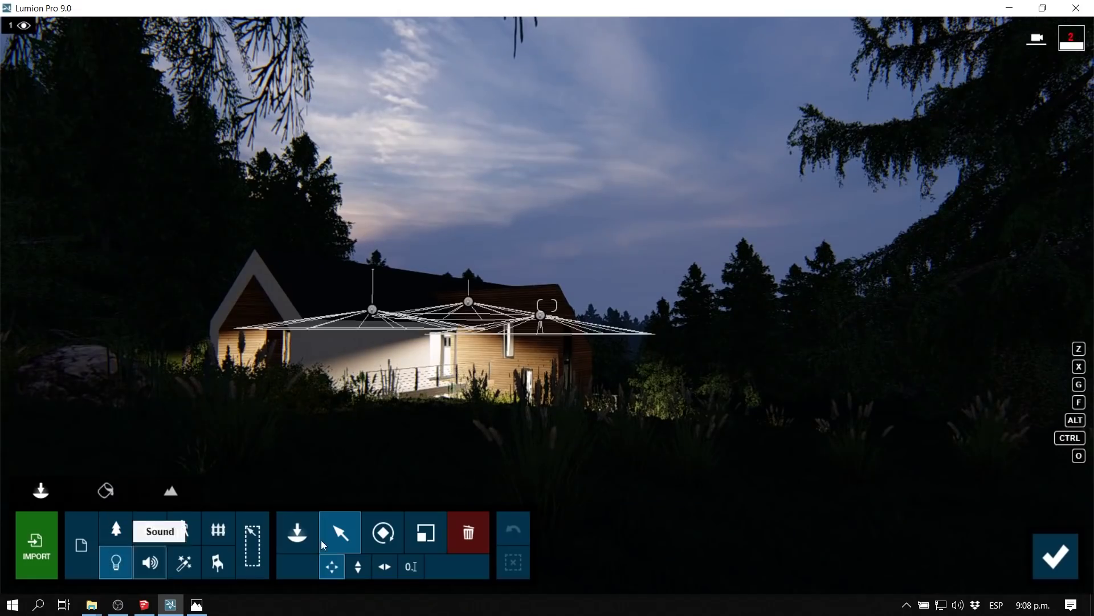
Dim all three lamps to brightness 36.8 and render the four-shot photo set.
{"action": "left_click", "coordinate": [468, 301]}
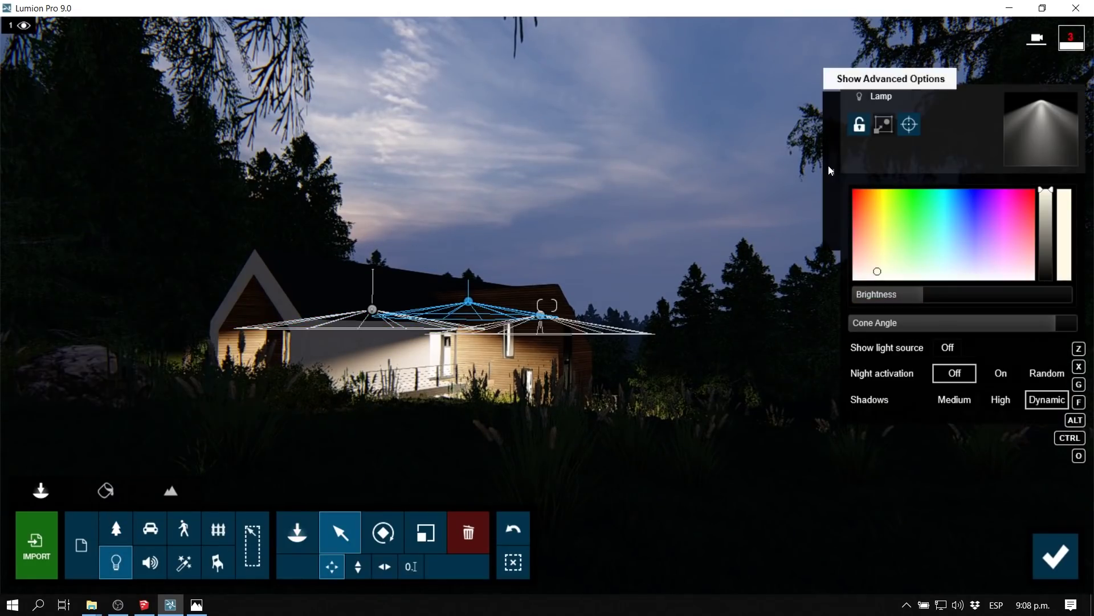
{"action": "left_click", "coordinate": [902, 302]}
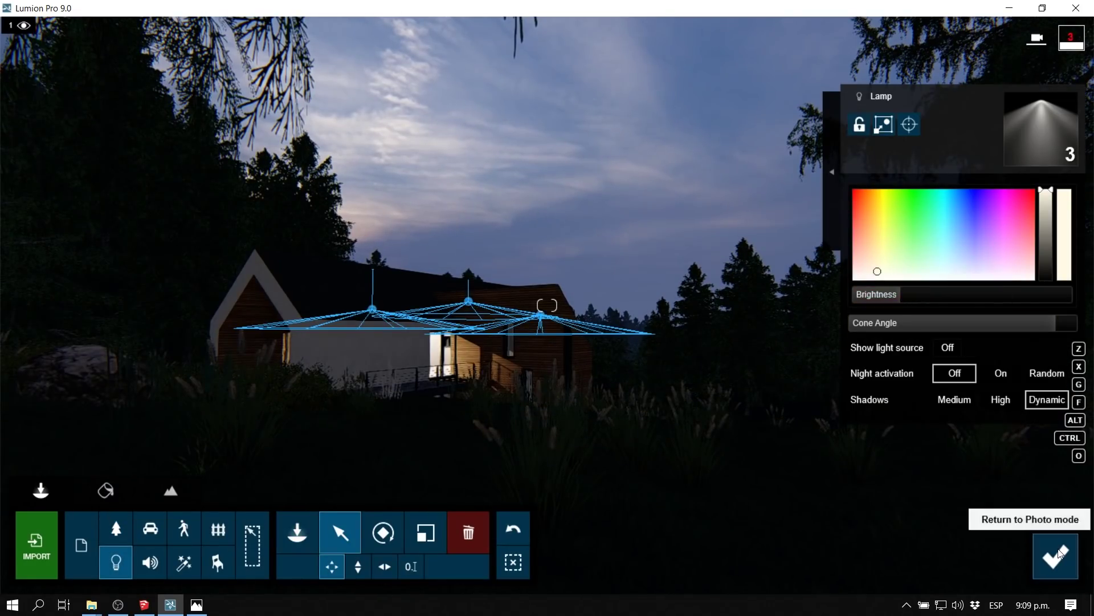
{"action": "left_click", "coordinate": [1055, 556]}
{"action": "left_click", "coordinate": [227, 139]}
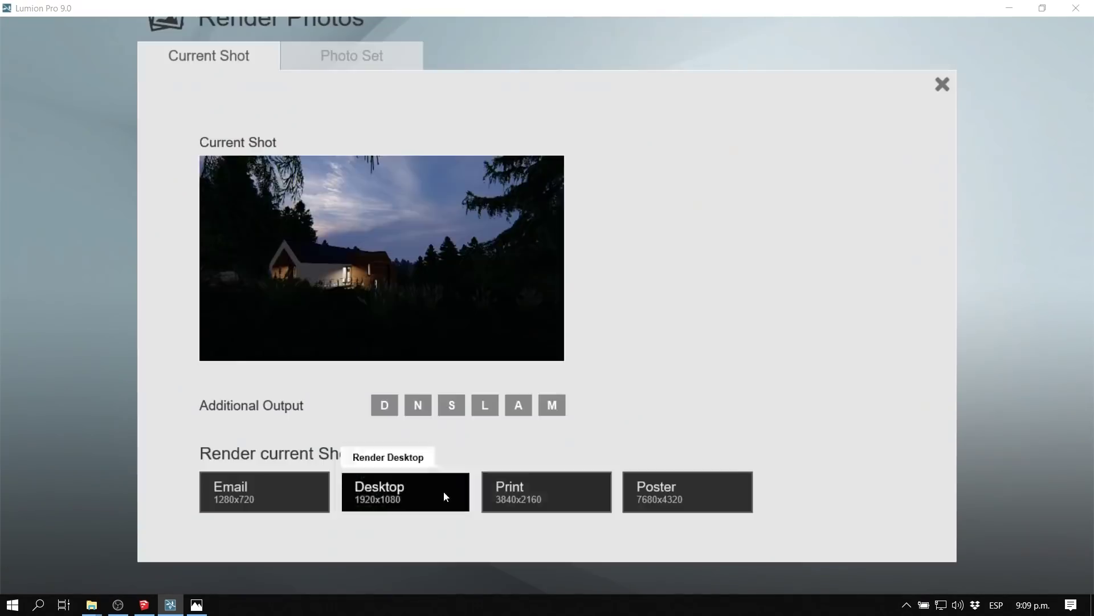
{"action": "left_click", "coordinate": [443, 492]}
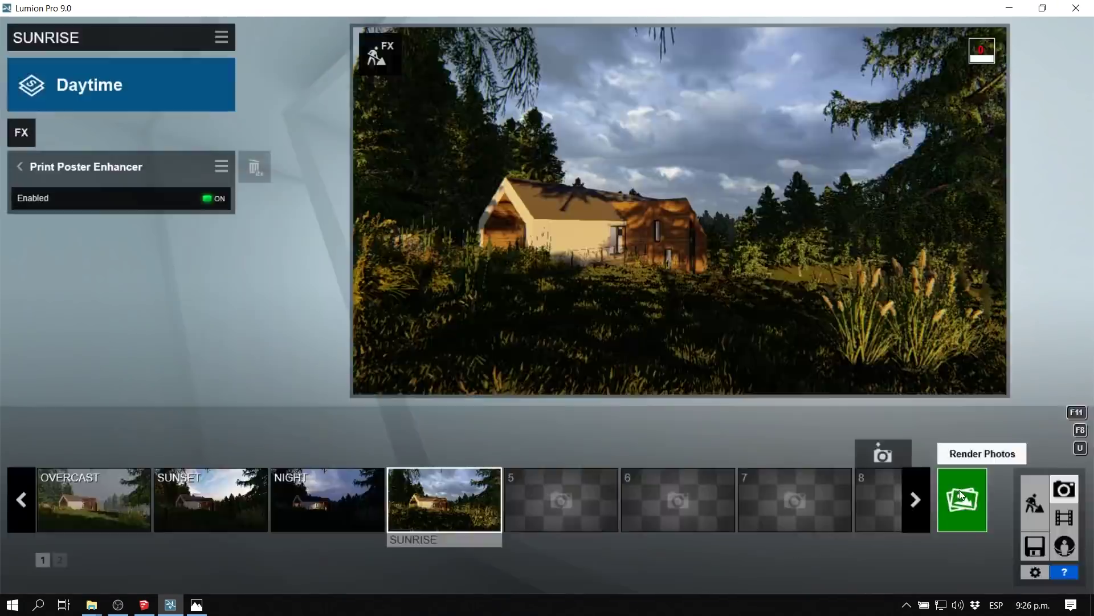